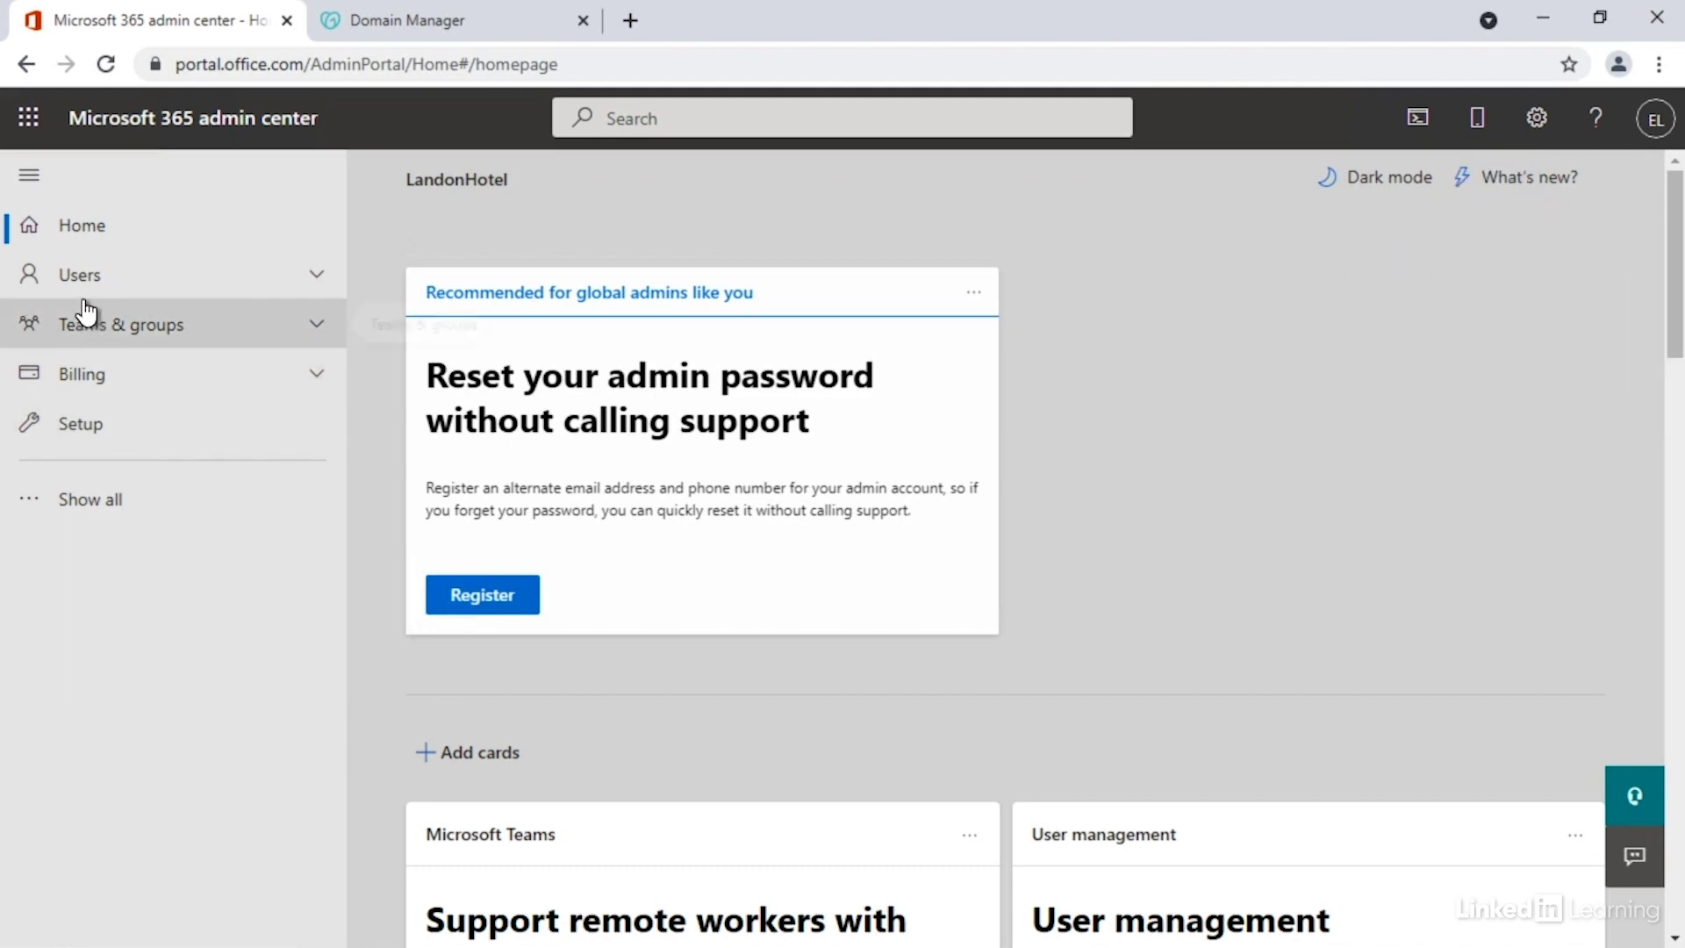
- Go to Users > Active users and start adding a new user
click(321, 277)
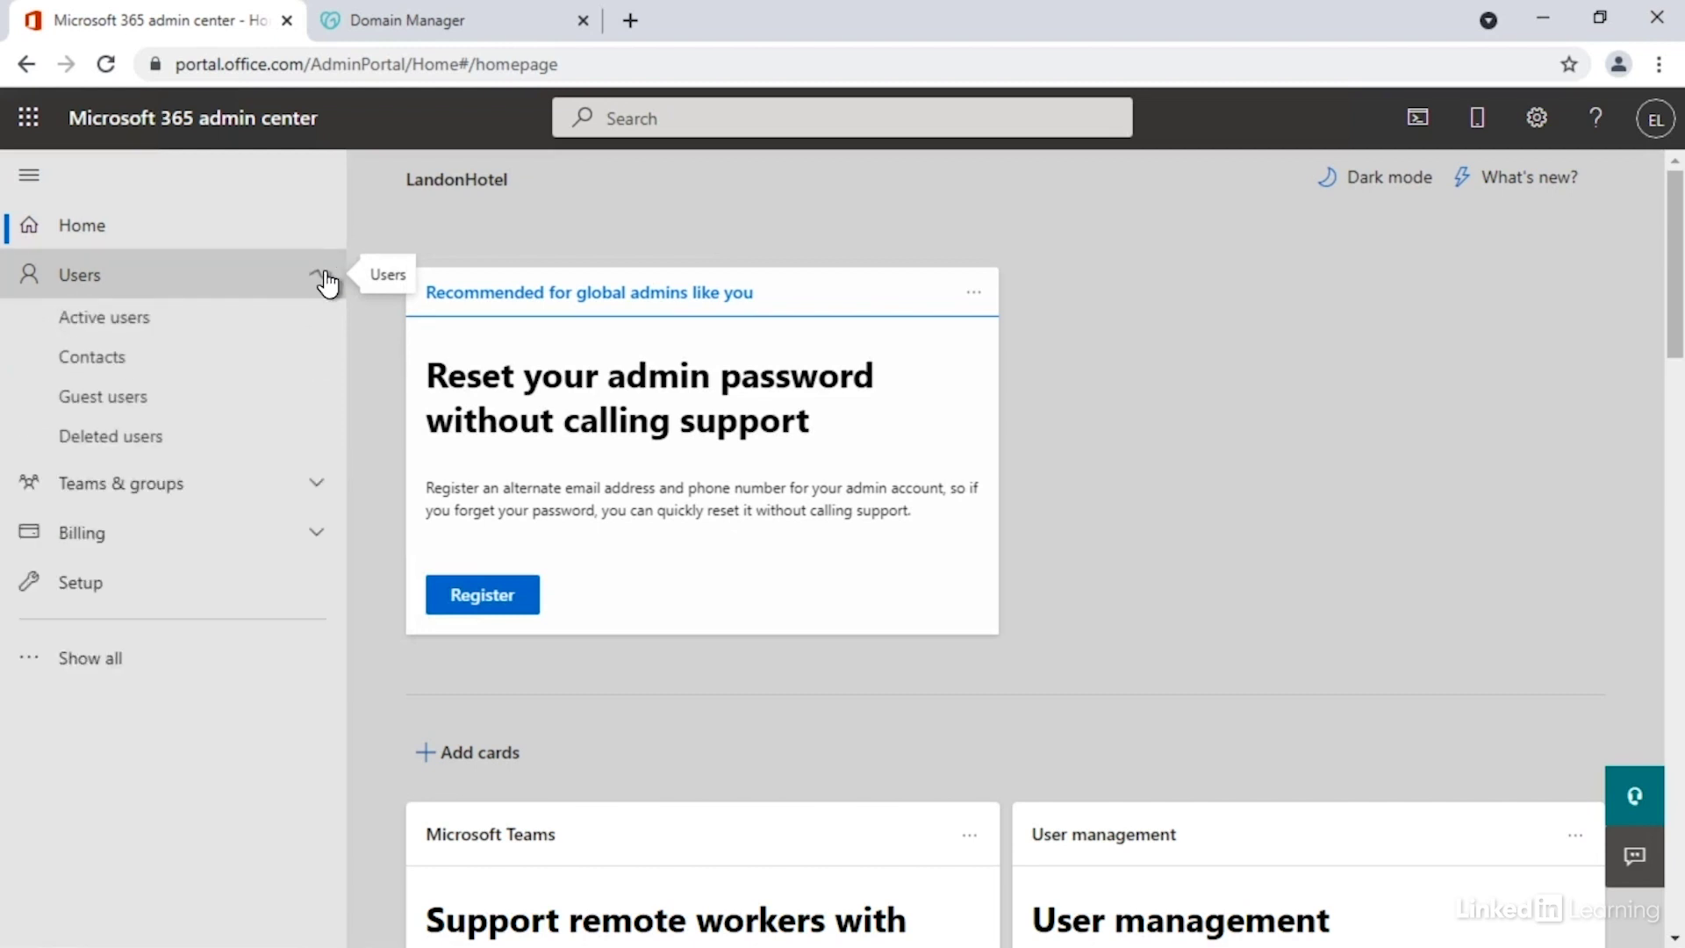
click(193, 325)
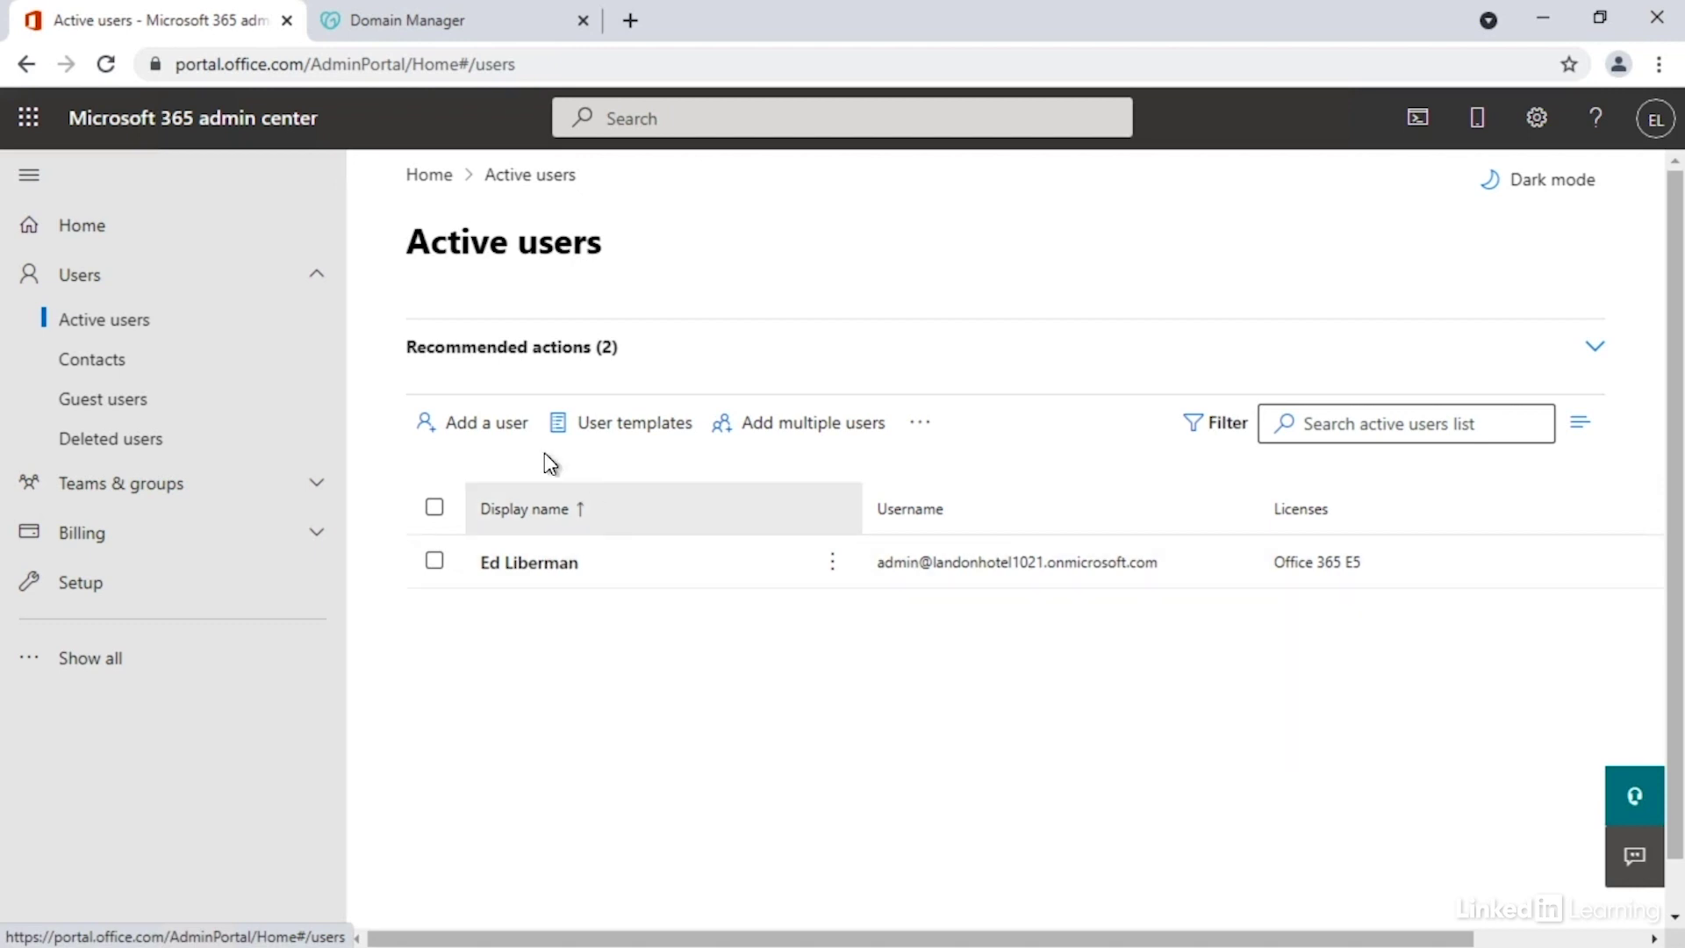
click(471, 439)
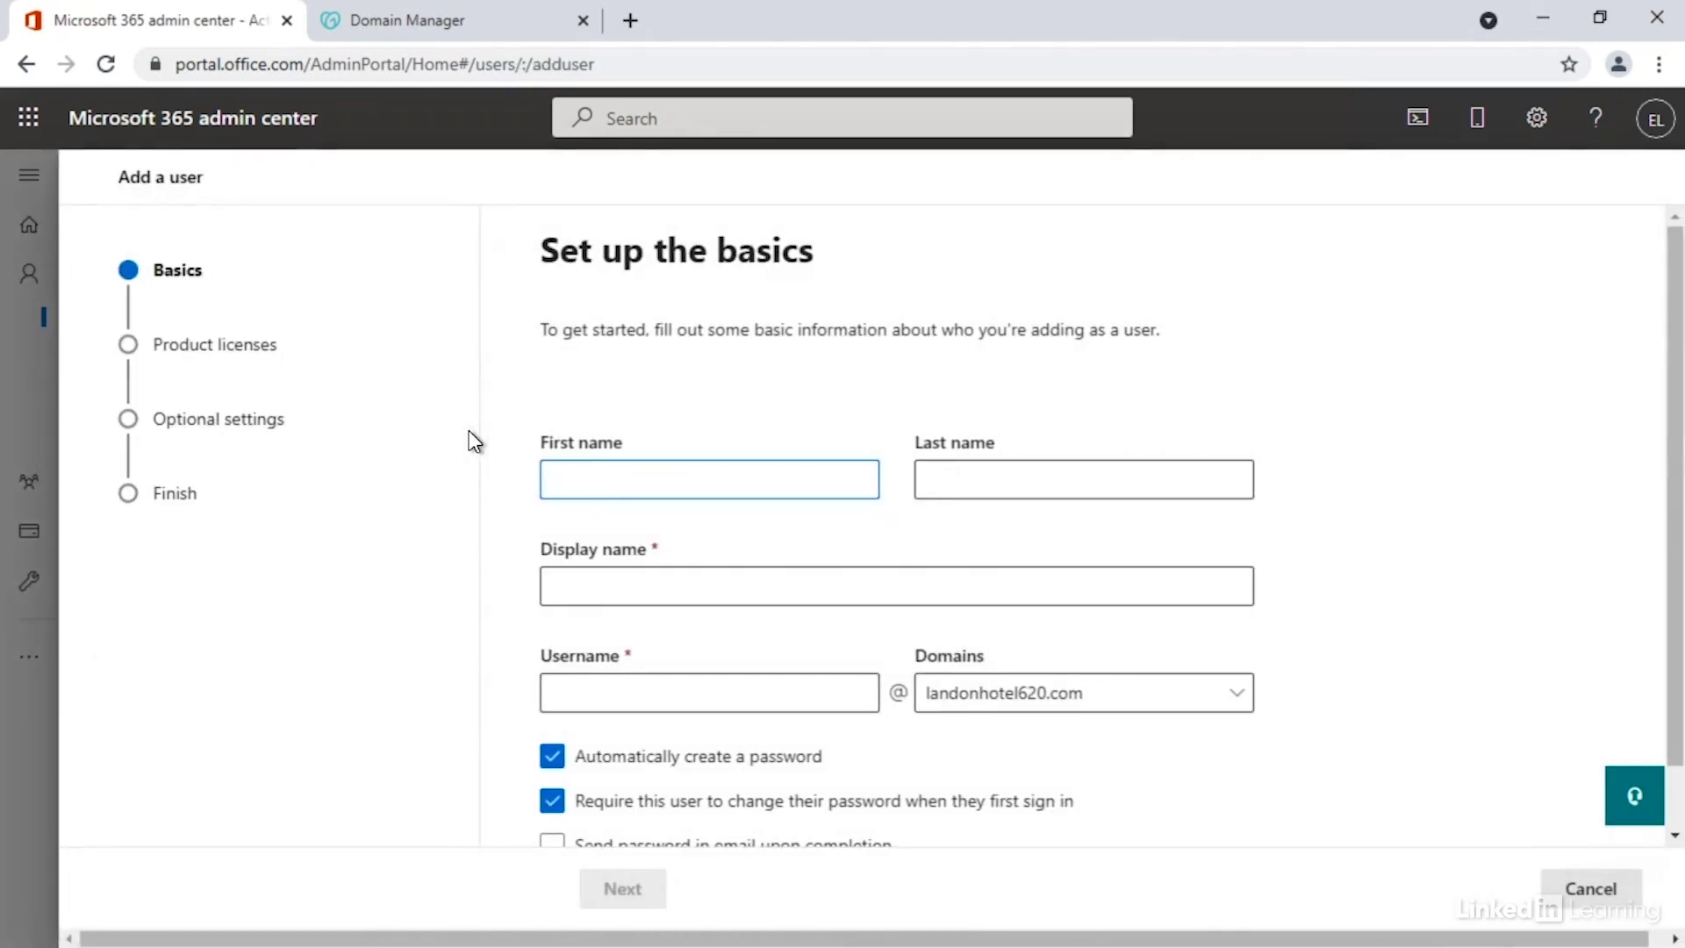
- Enter name Demo User with username duser on the landonhotel1021.onmicrosoft.com domain
text(Demo)
key(Tab)
text(Us)
text(er)
click(576, 579)
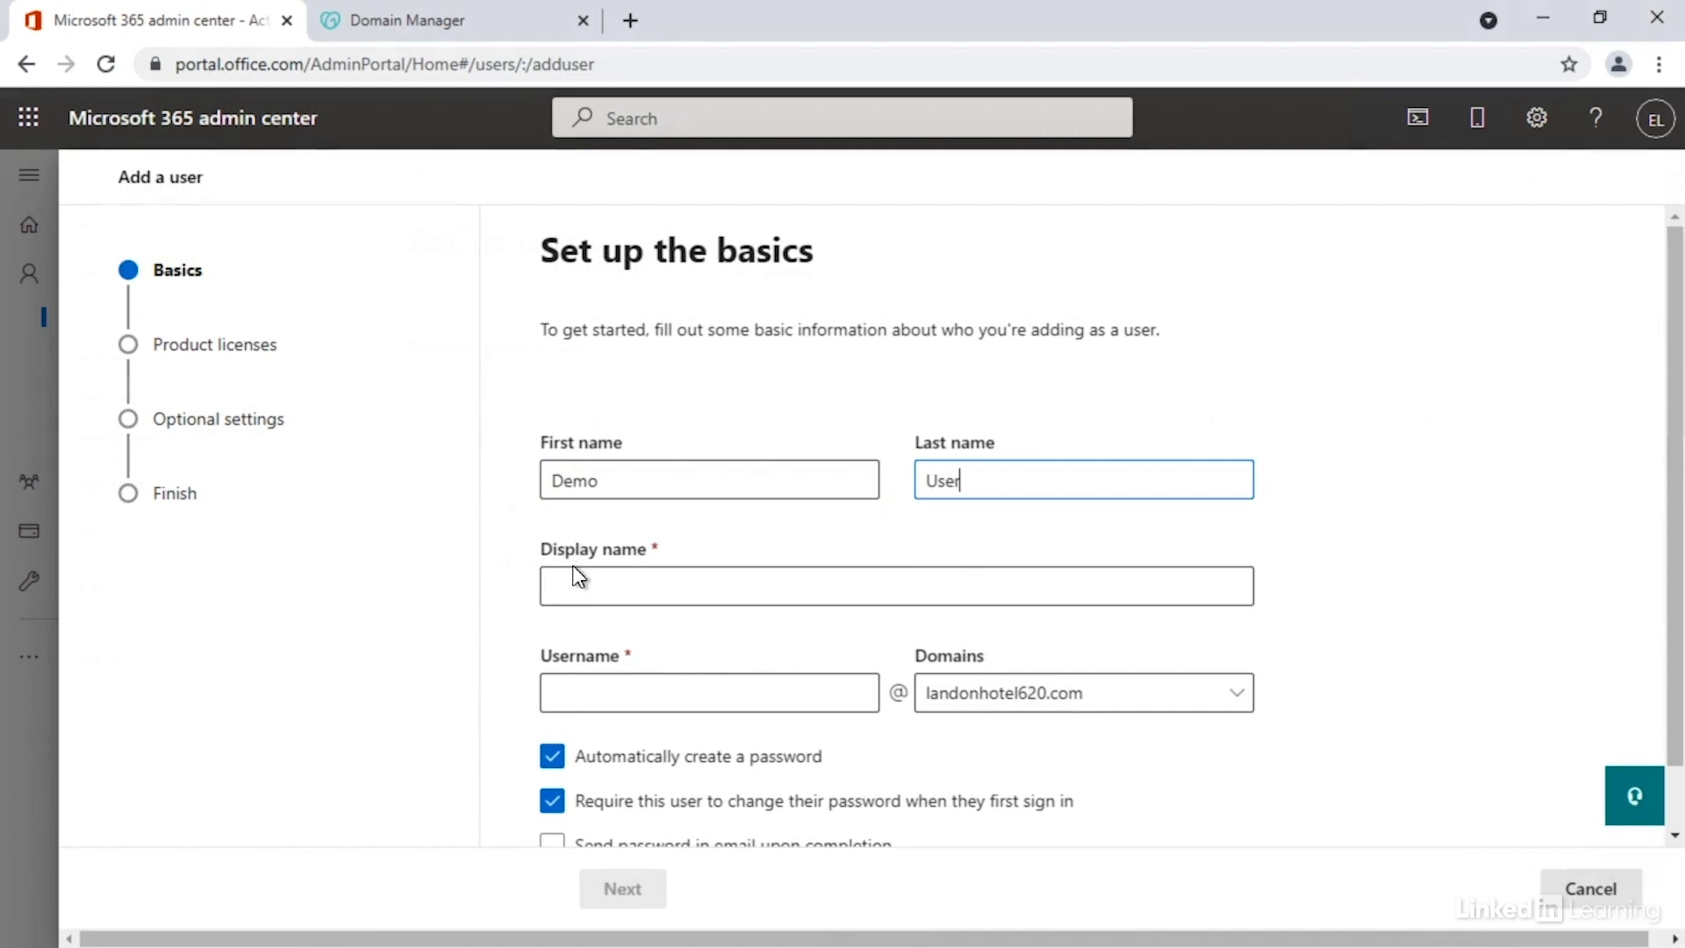
click(674, 594)
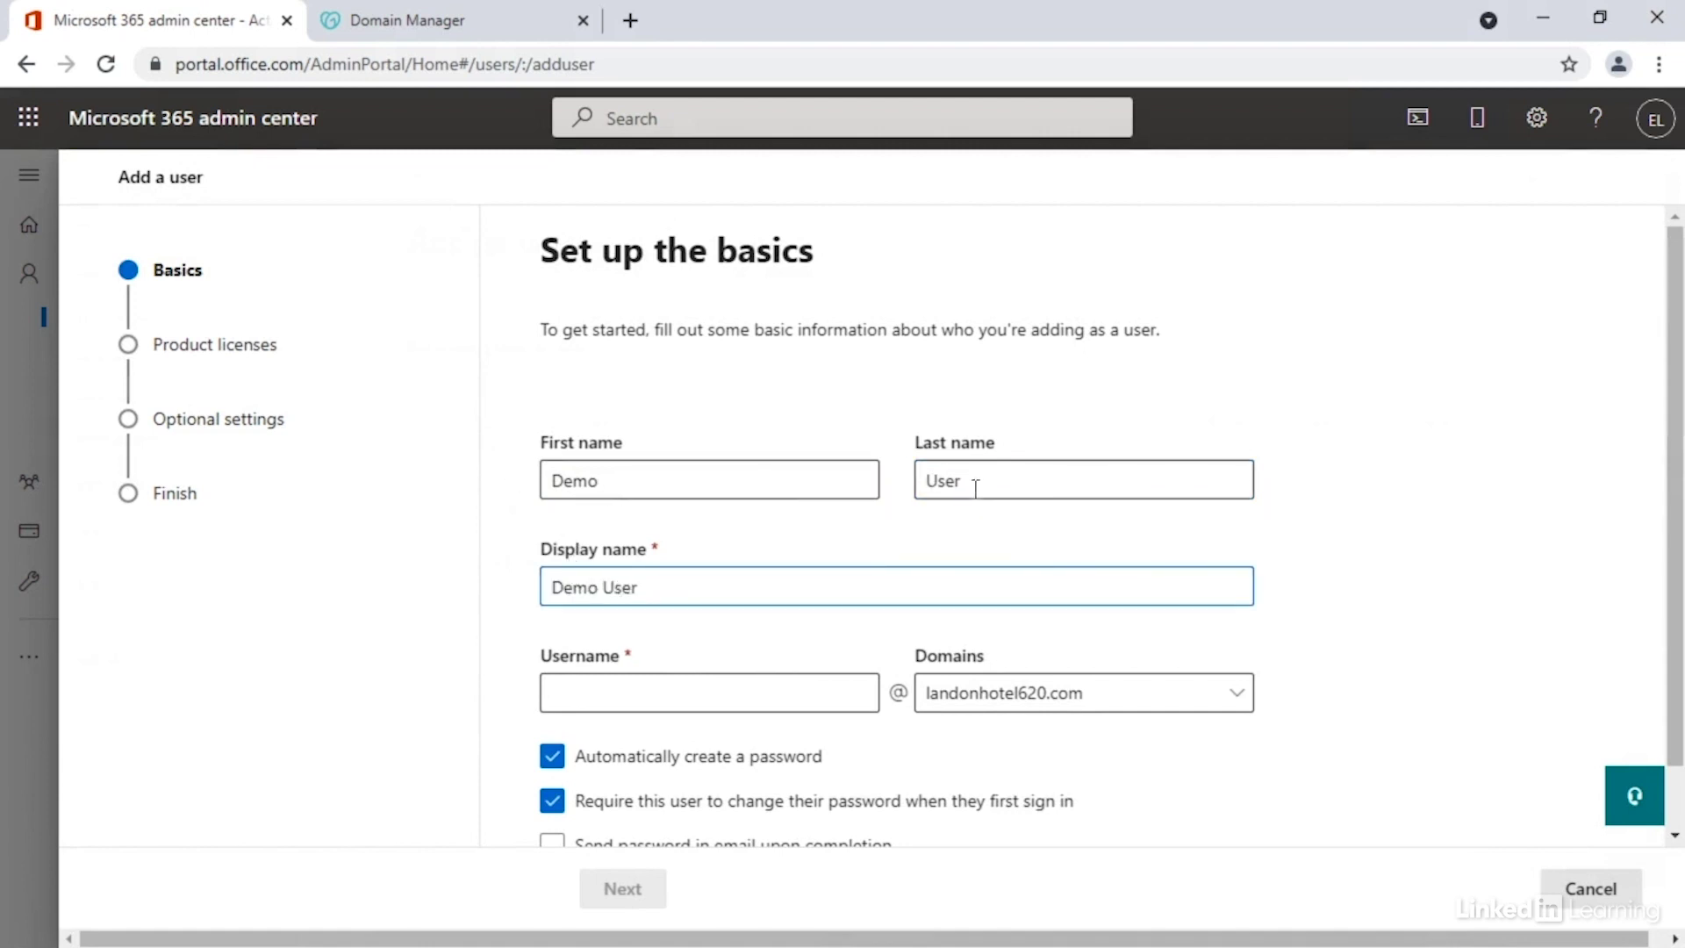
click(675, 692)
text(d)
text(user)
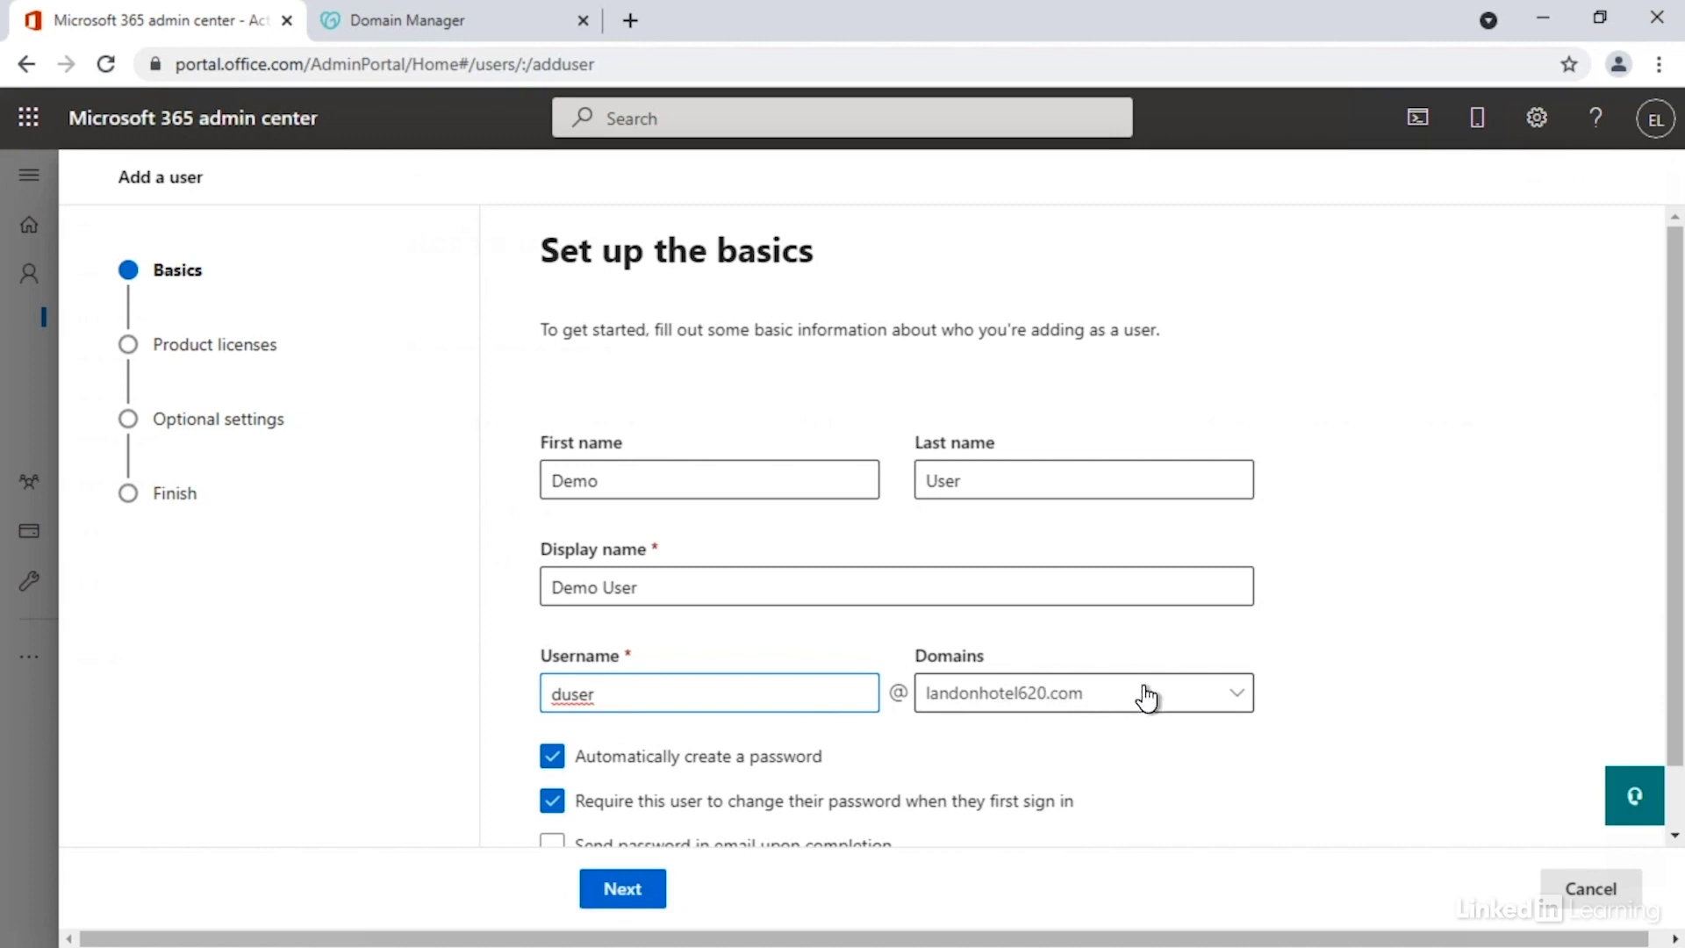
click(1234, 708)
click(1193, 736)
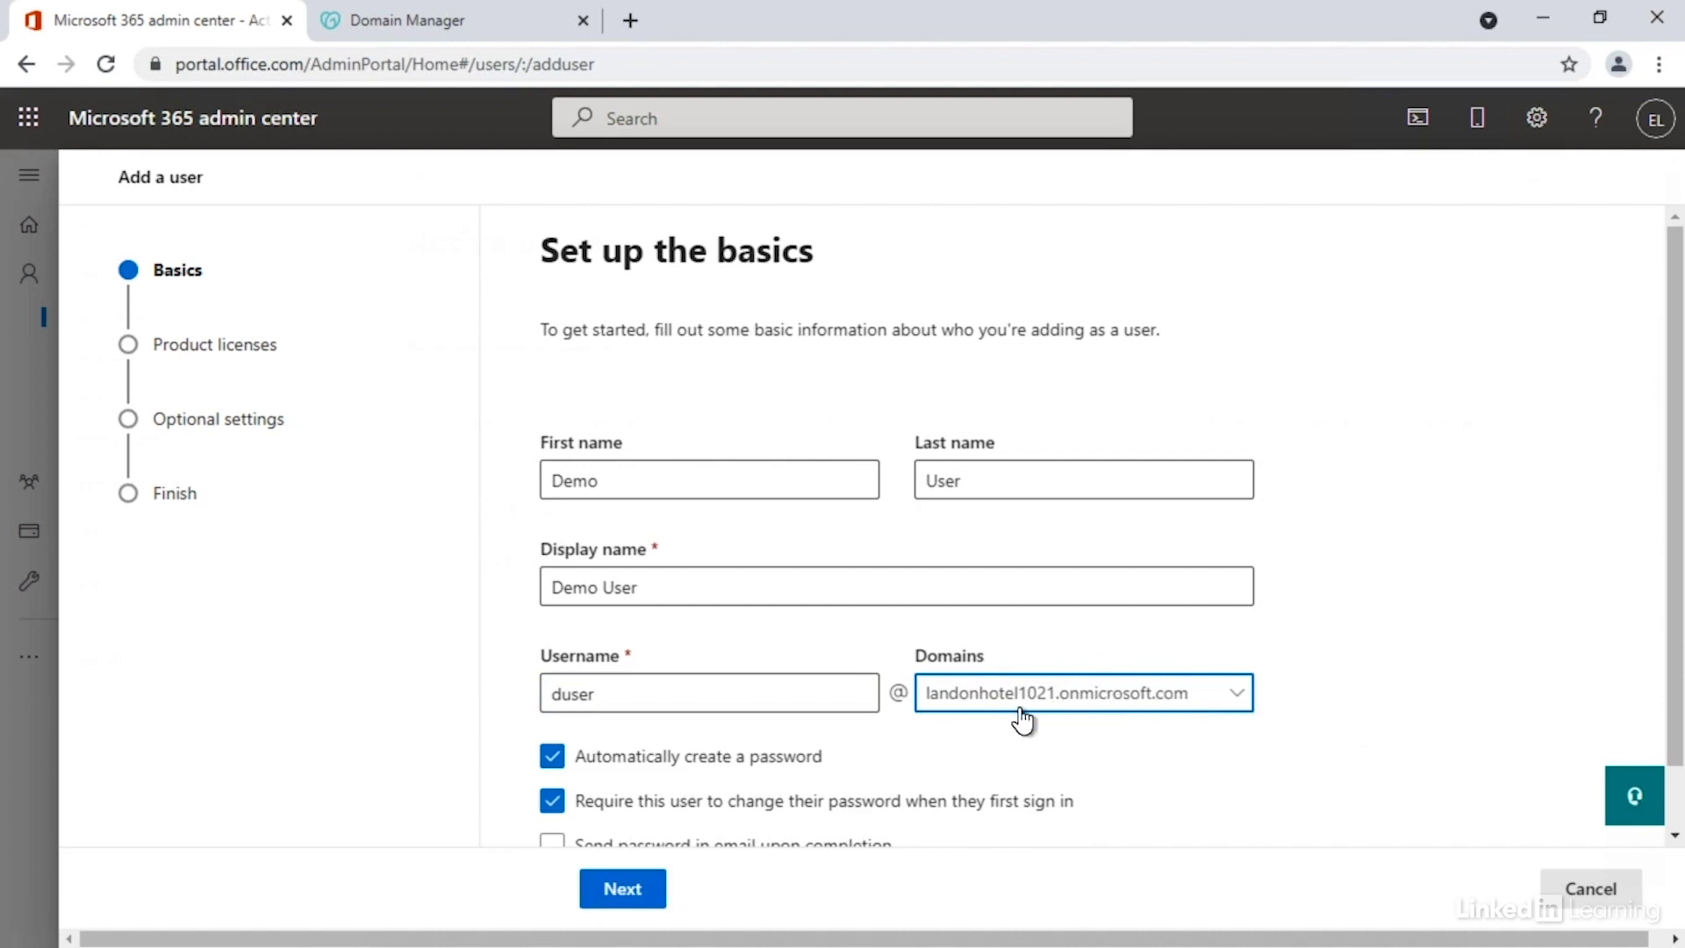
scroll(1021, 720, down, 1)
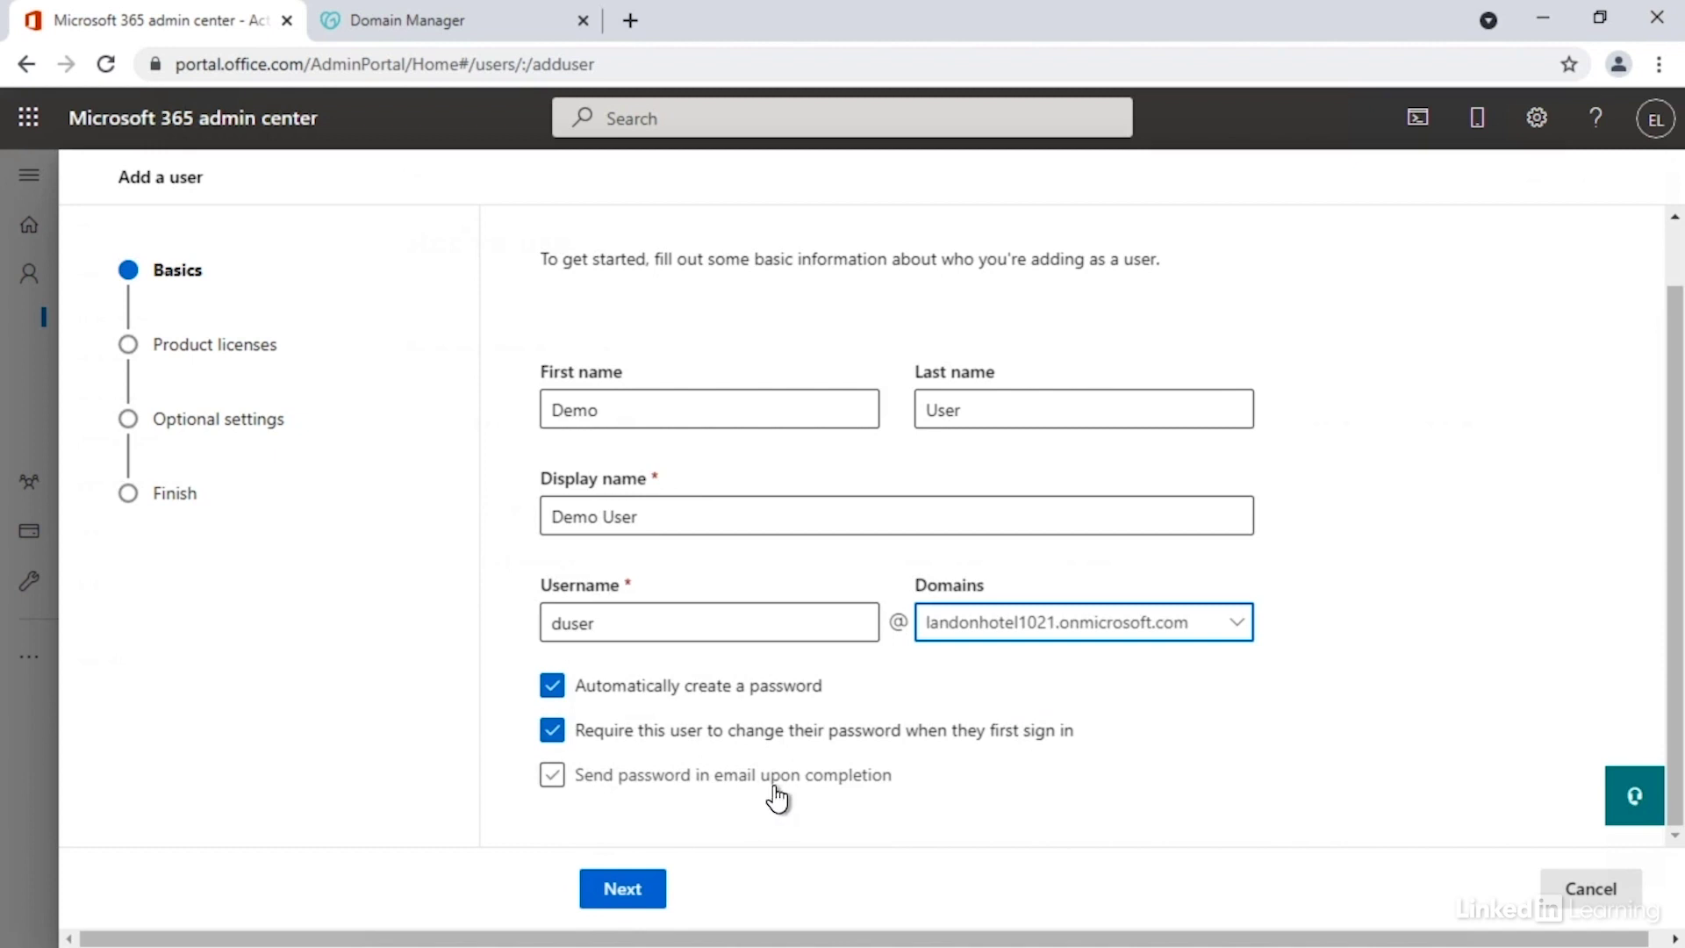
click(552, 685)
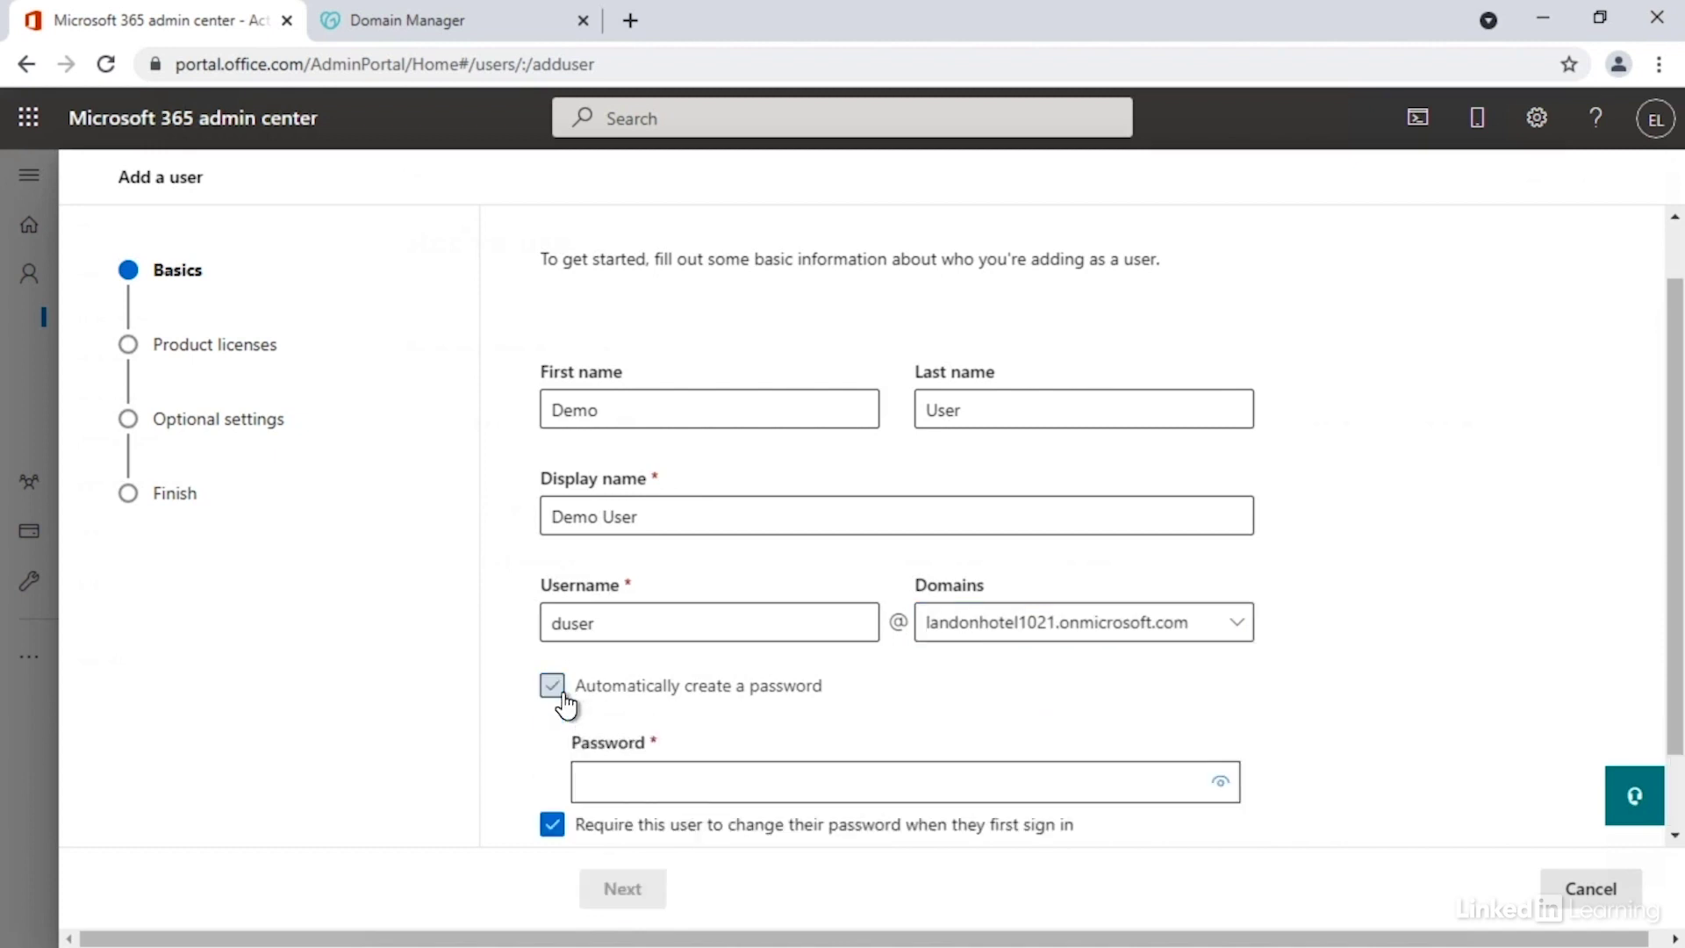
click(614, 775)
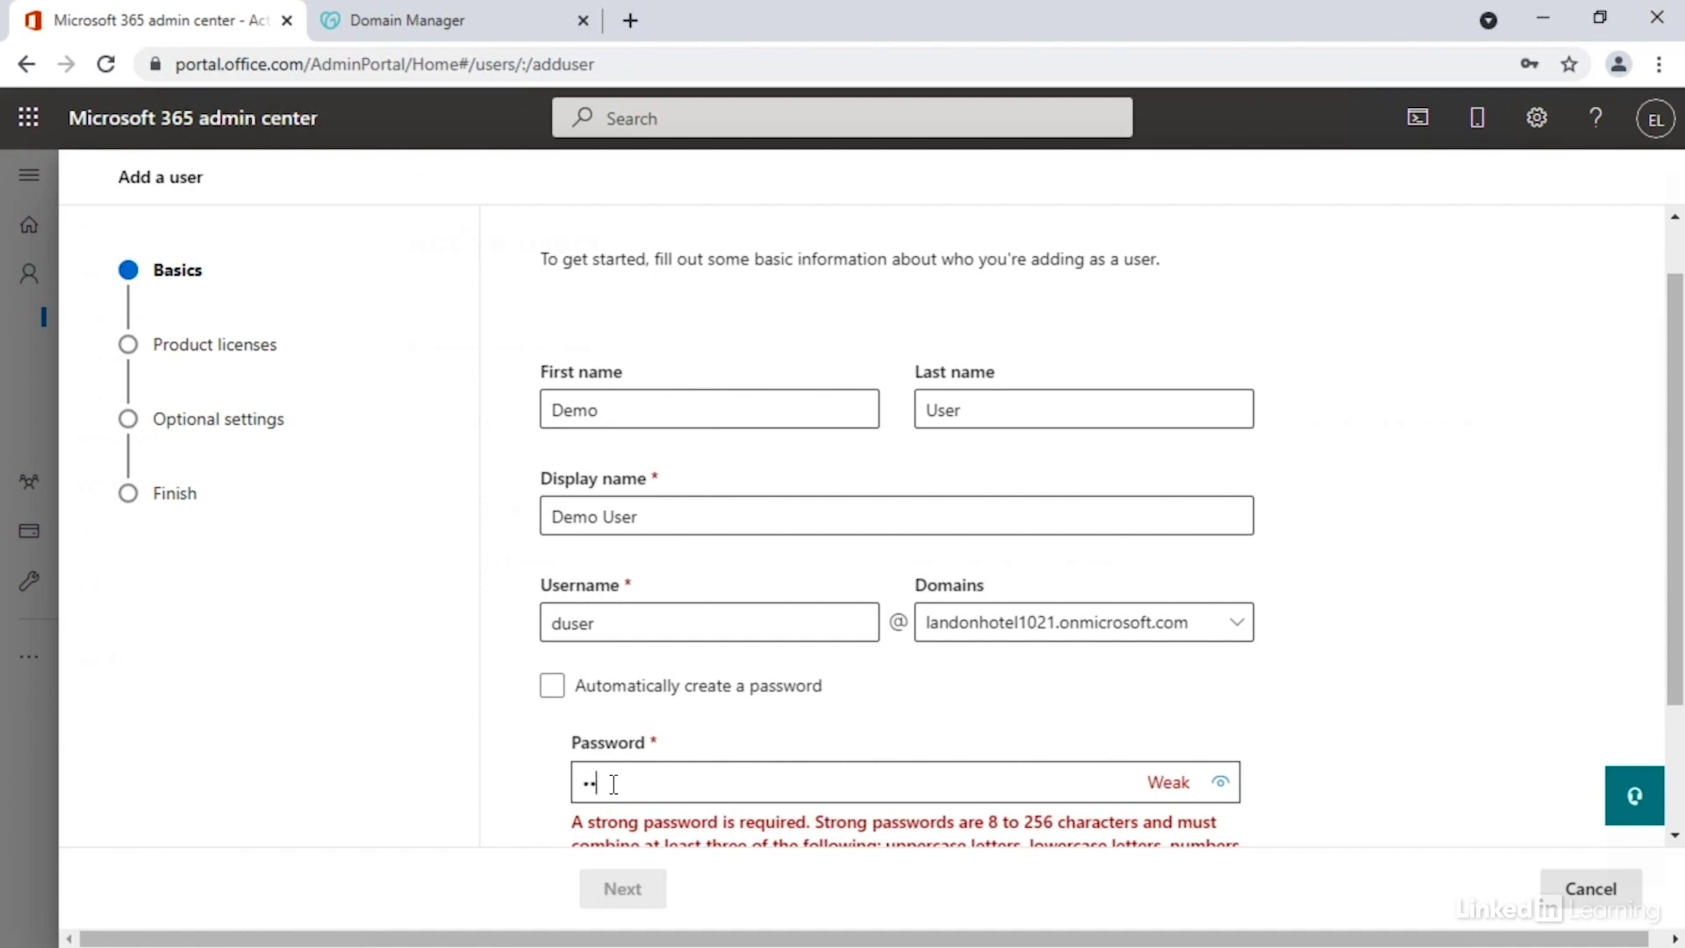
scroll(613, 784, down, 1)
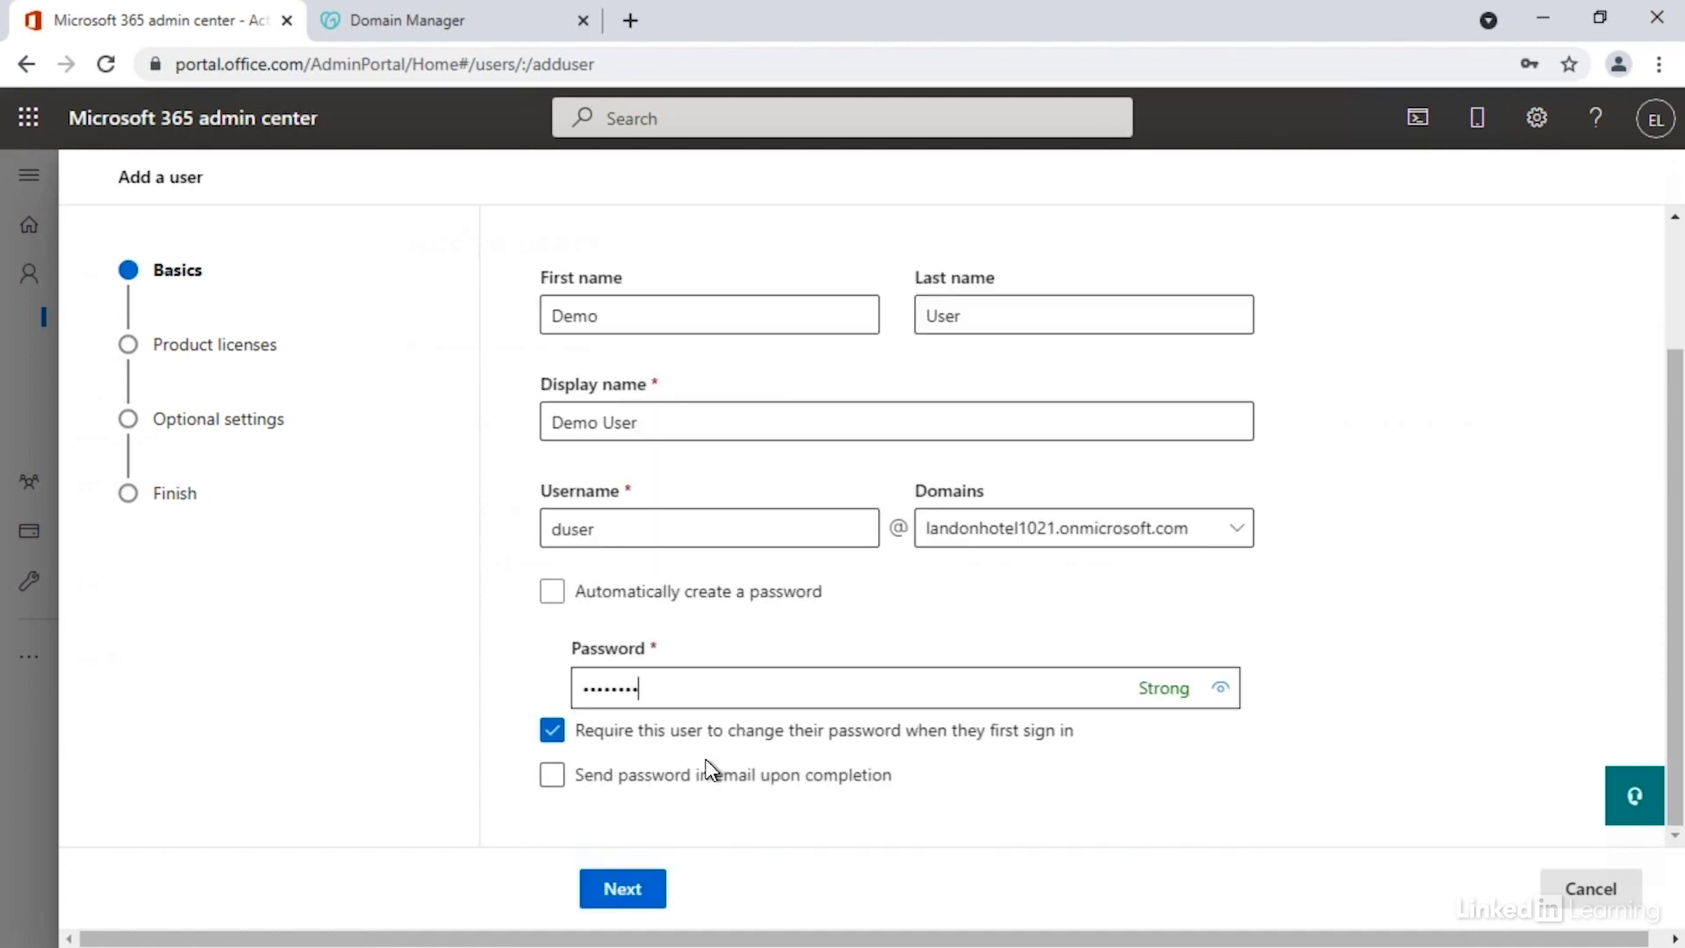
click(553, 731)
click(643, 892)
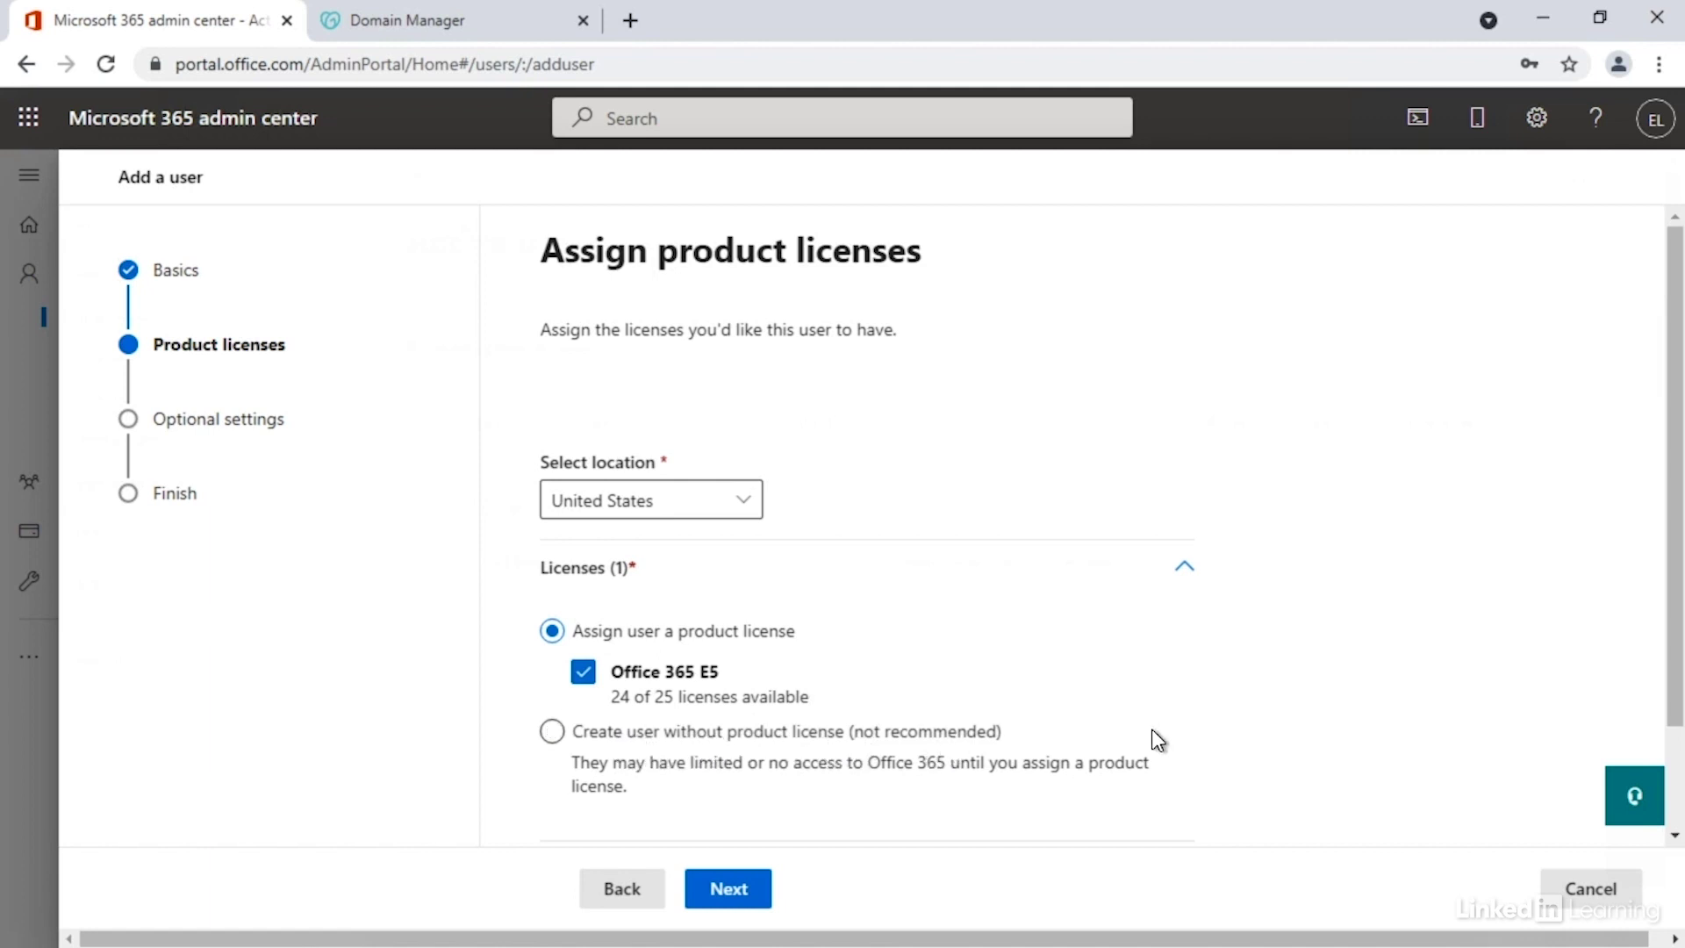
- Keep the Office 365 E5 license assigned after reviewing its included apps
scroll(796, 810, down, 2)
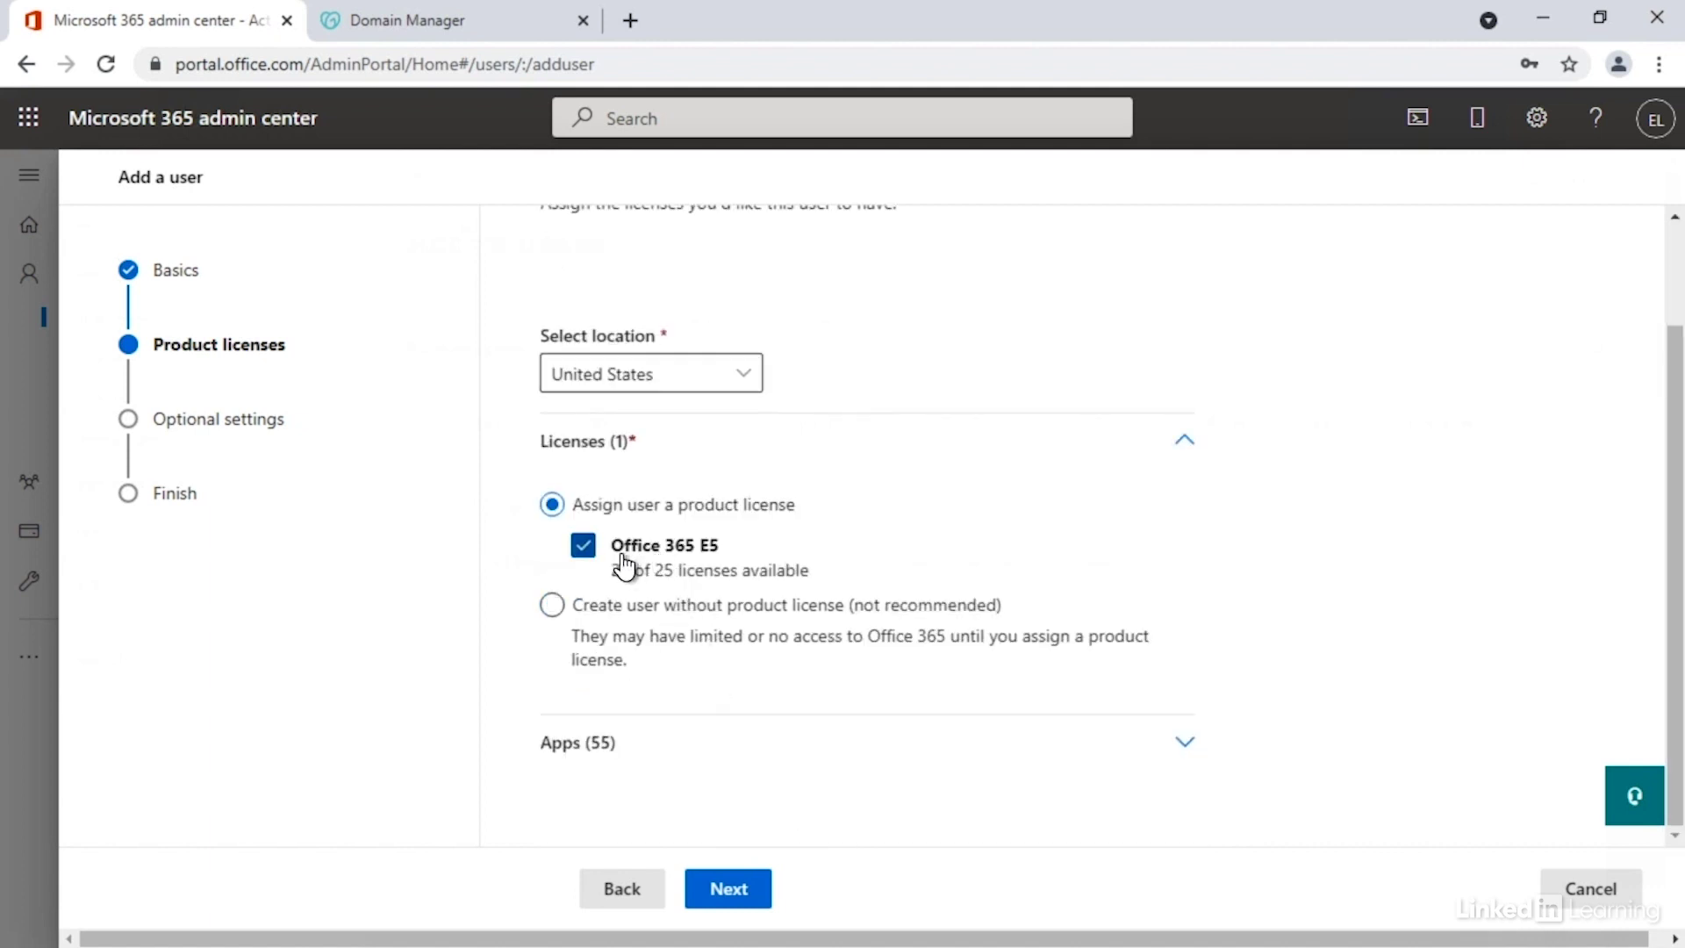
click(1179, 747)
scroll(1095, 707, down, 1)
scroll(1095, 707, down, 5)
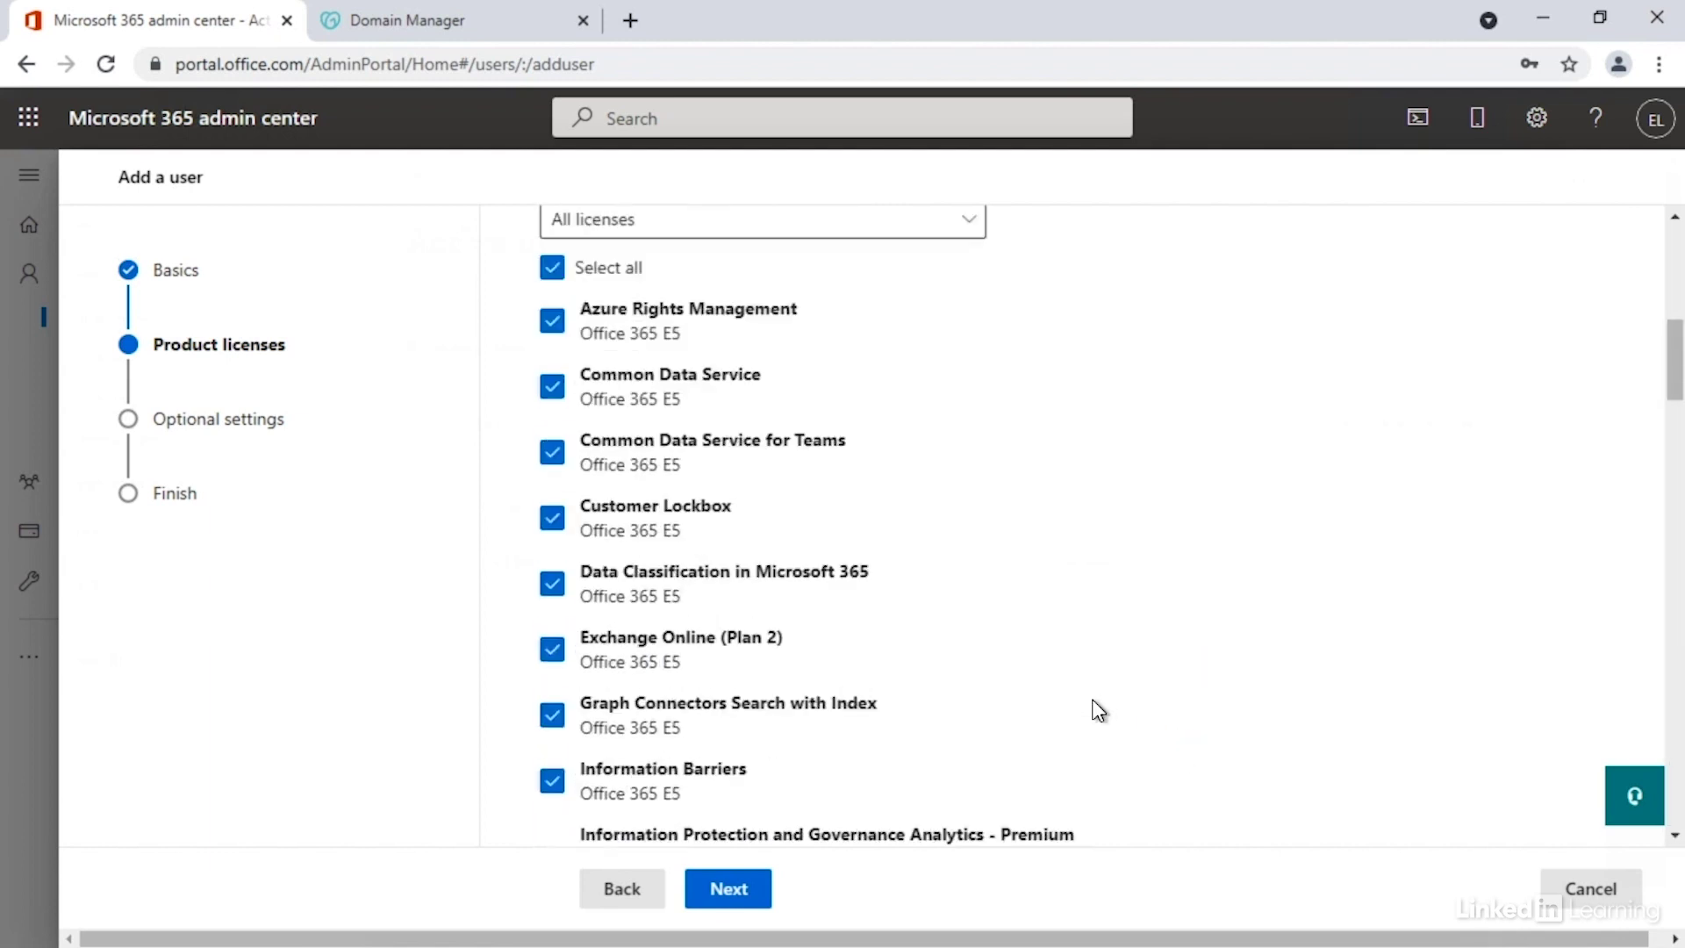
scroll(1098, 711, down, 1)
scroll(557, 482, down, 3)
scroll(557, 550, down, 3)
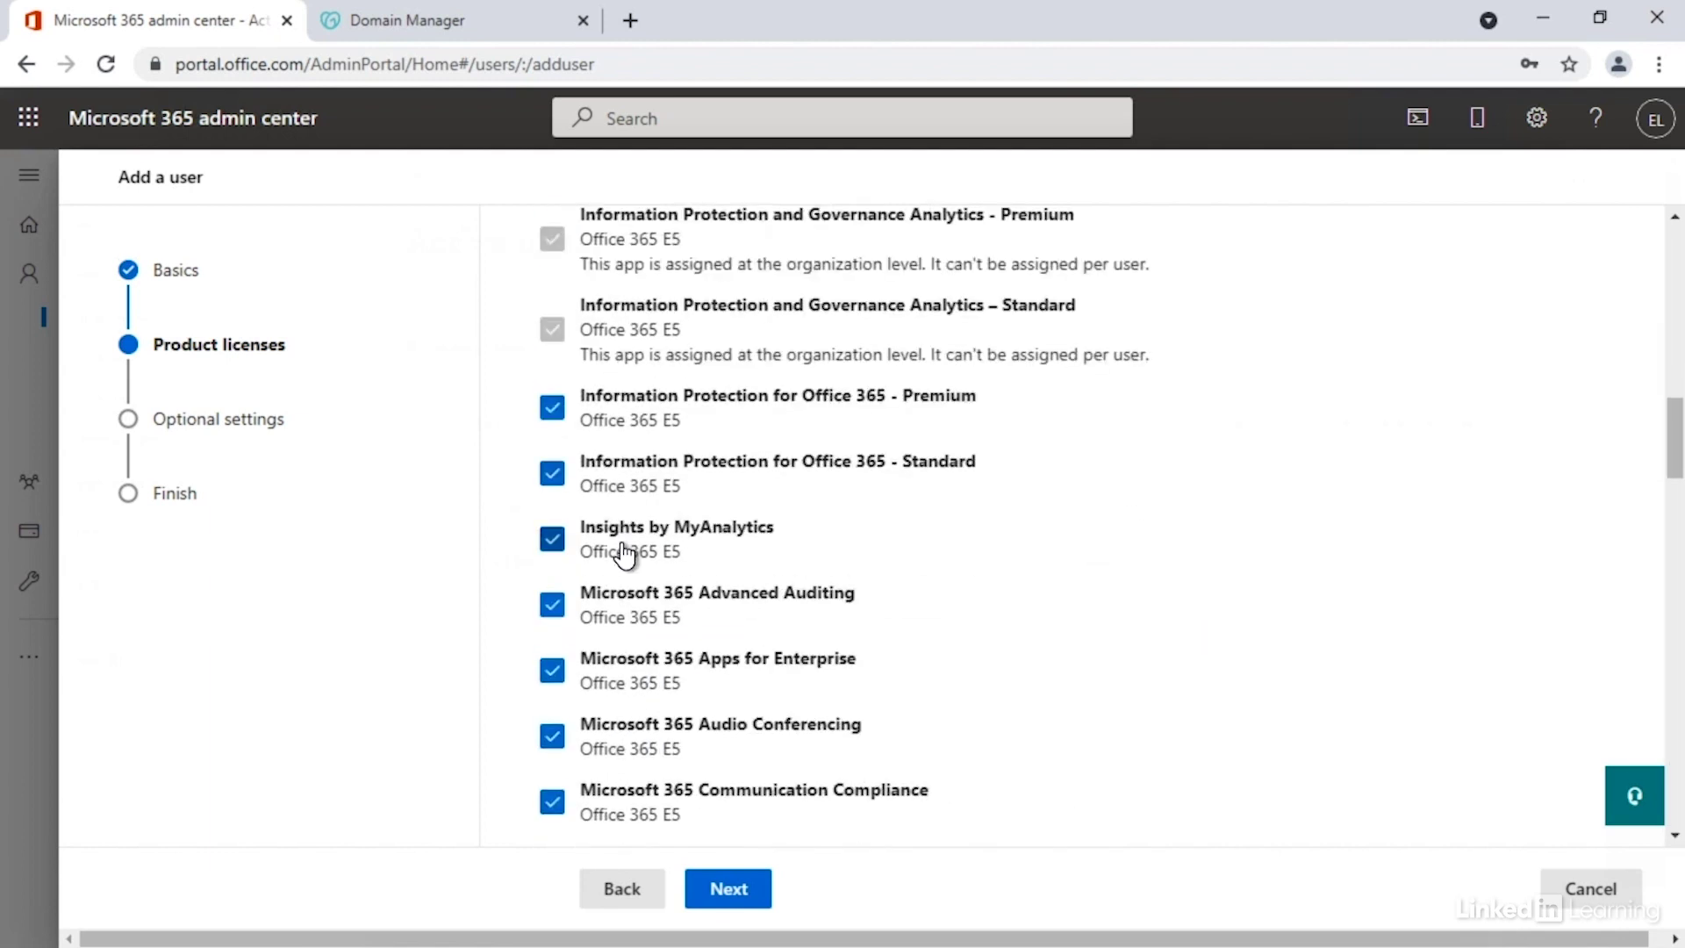
scroll(623, 558, down, 6)
scroll(625, 562, down, 3)
scroll(631, 594, down, 5)
scroll(630, 594, down, 4)
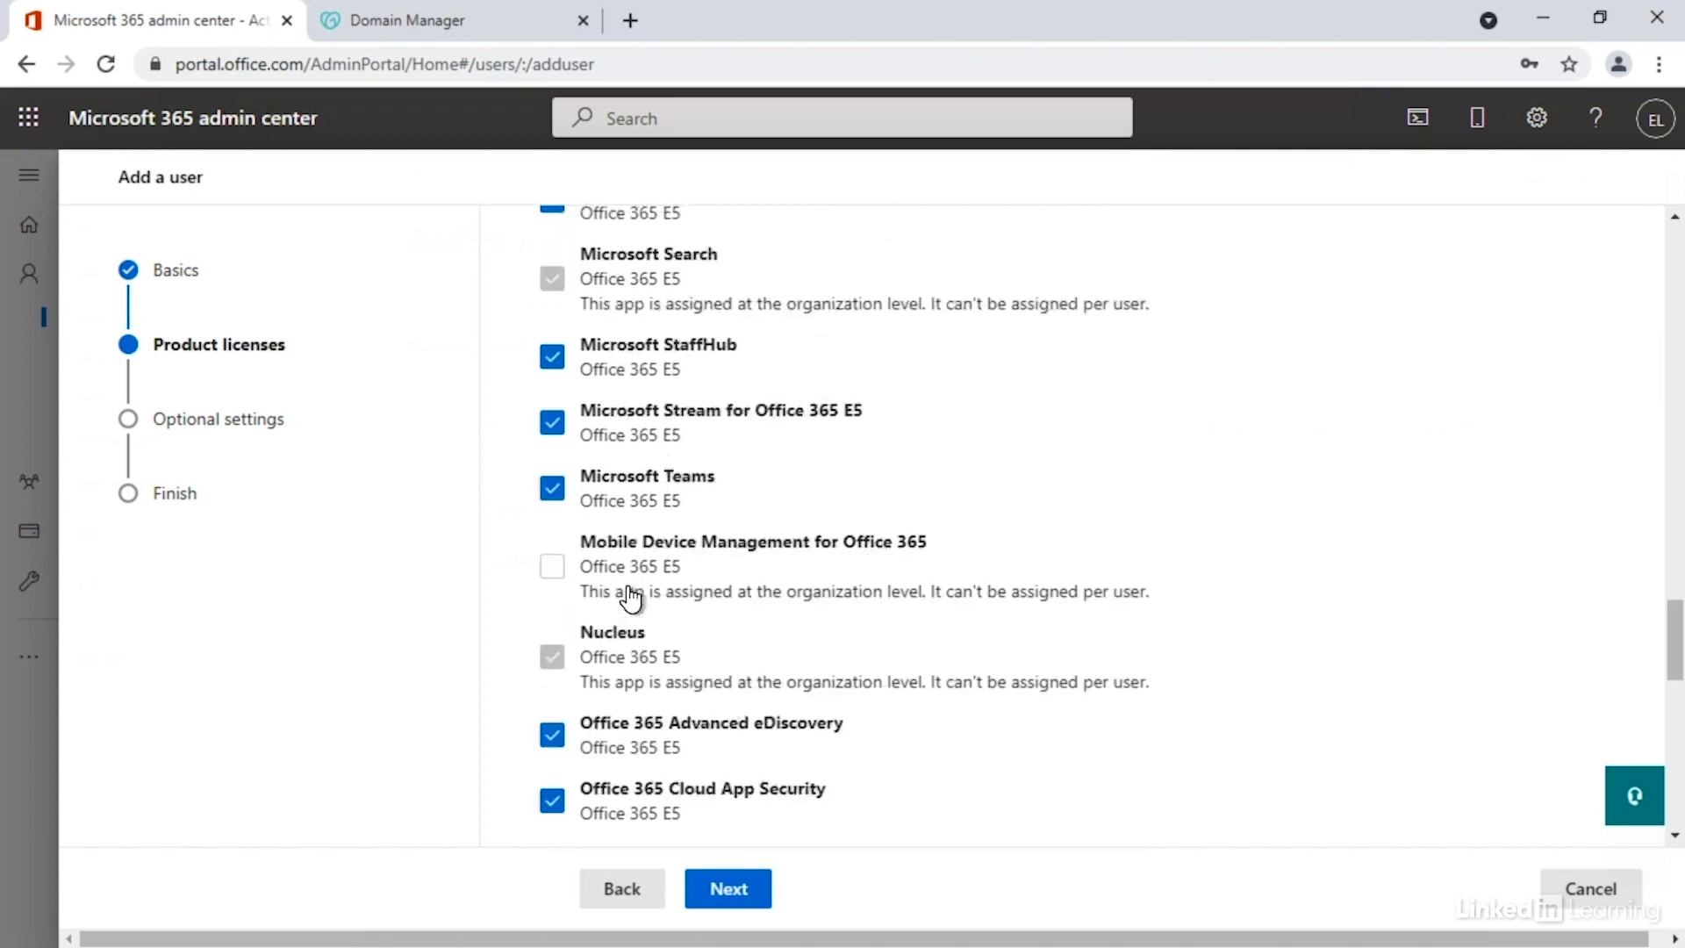
scroll(631, 597, down, 4)
scroll(630, 597, down, 7)
scroll(630, 597, down, 1)
scroll(630, 597, up, 8)
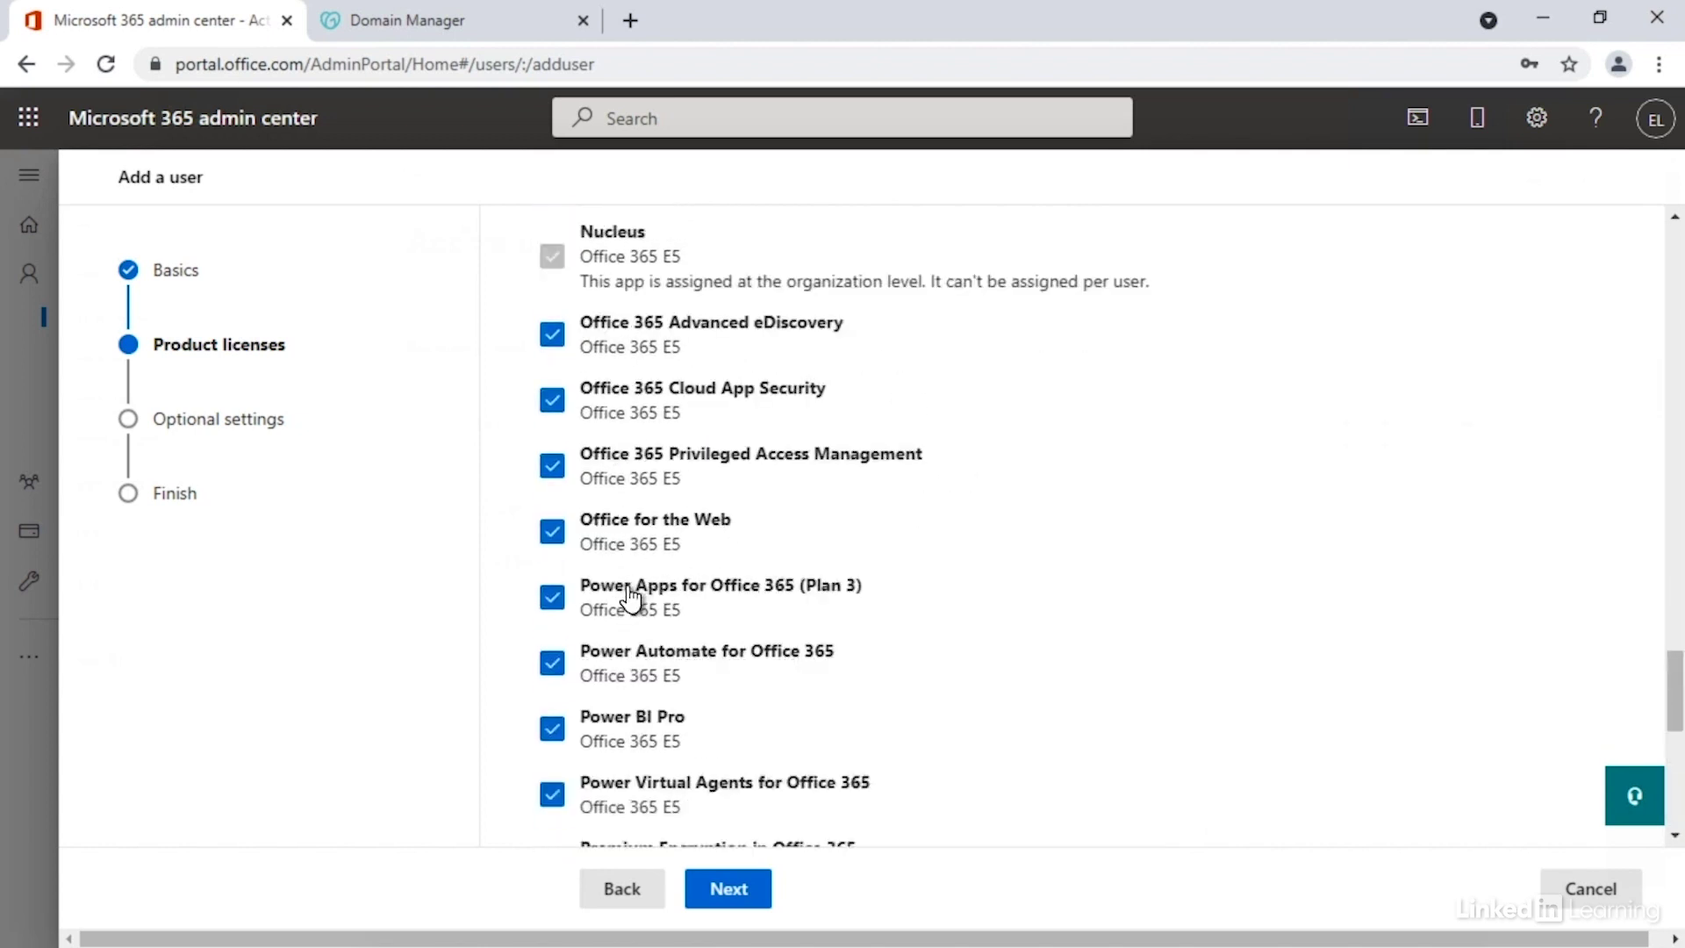
scroll(631, 600, up, 15)
scroll(631, 600, up, 12)
scroll(630, 600, up, 8)
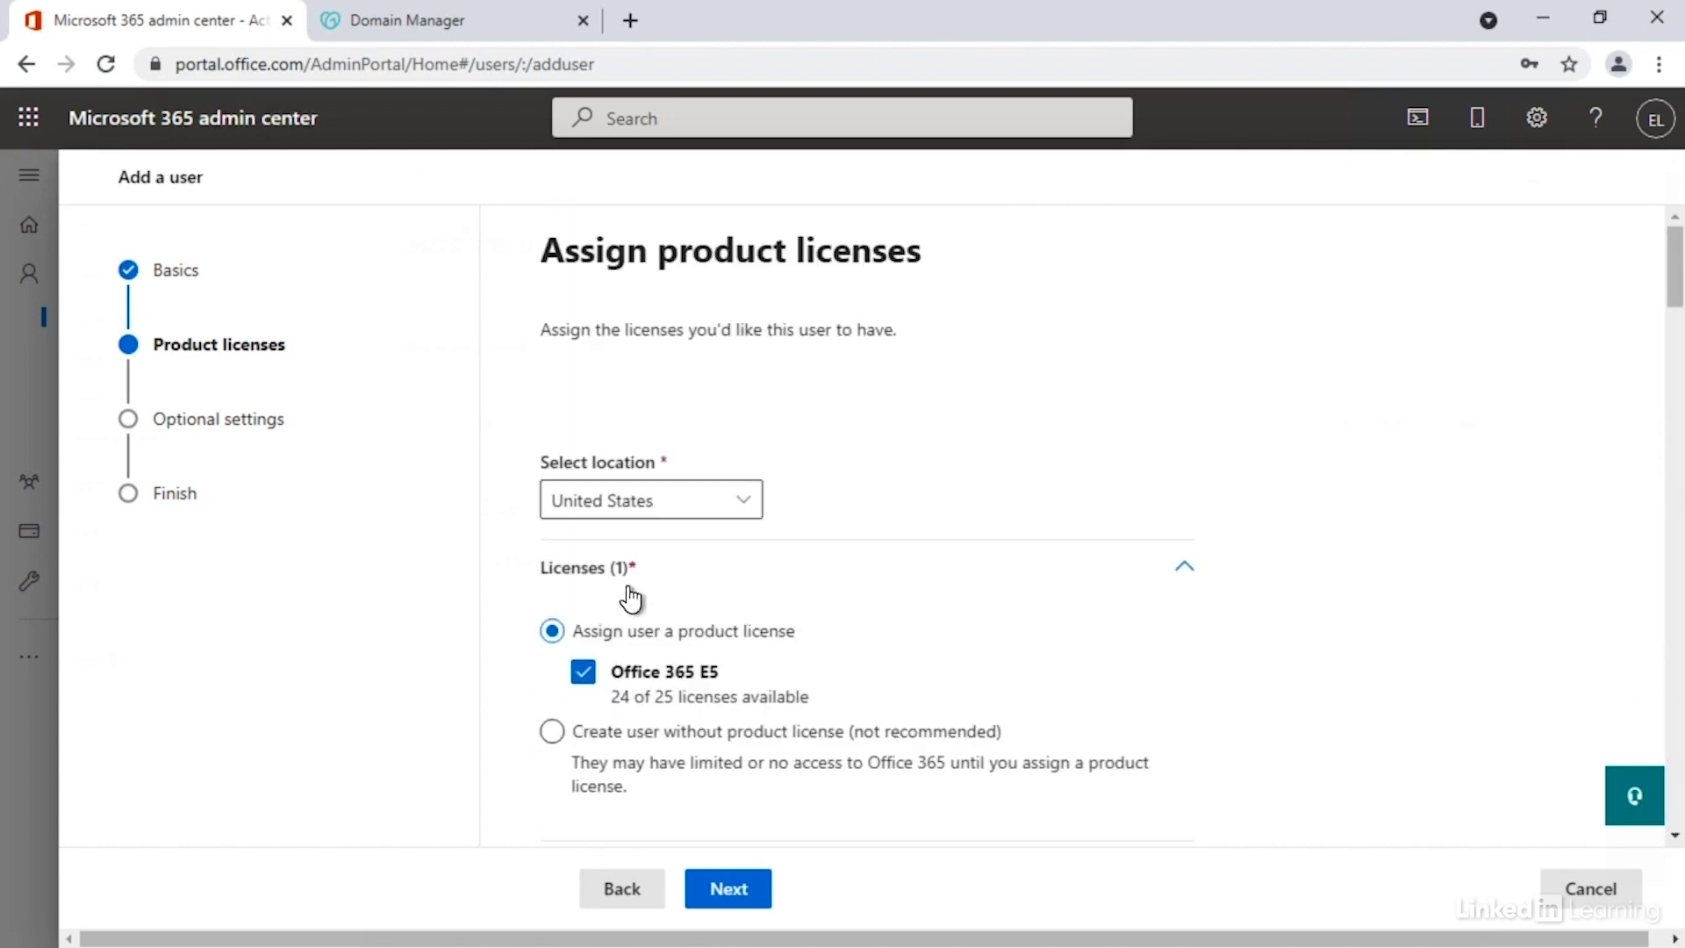
click(762, 891)
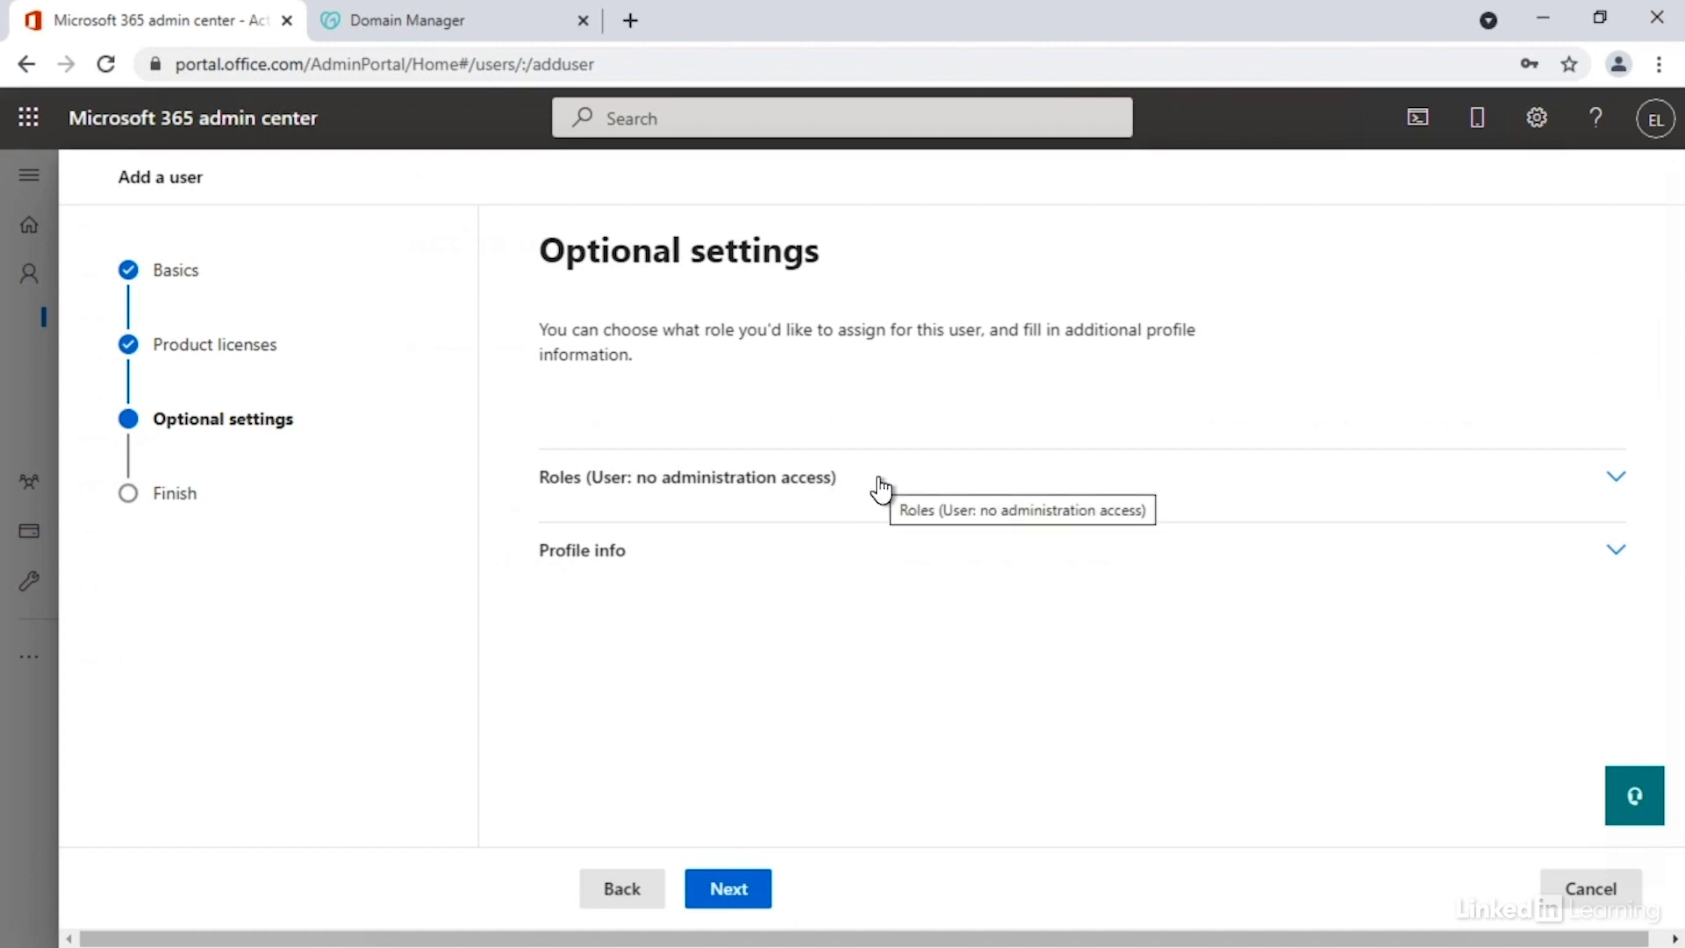
- Give Demo User admin center access with the Global Administrator role checked
click(1617, 488)
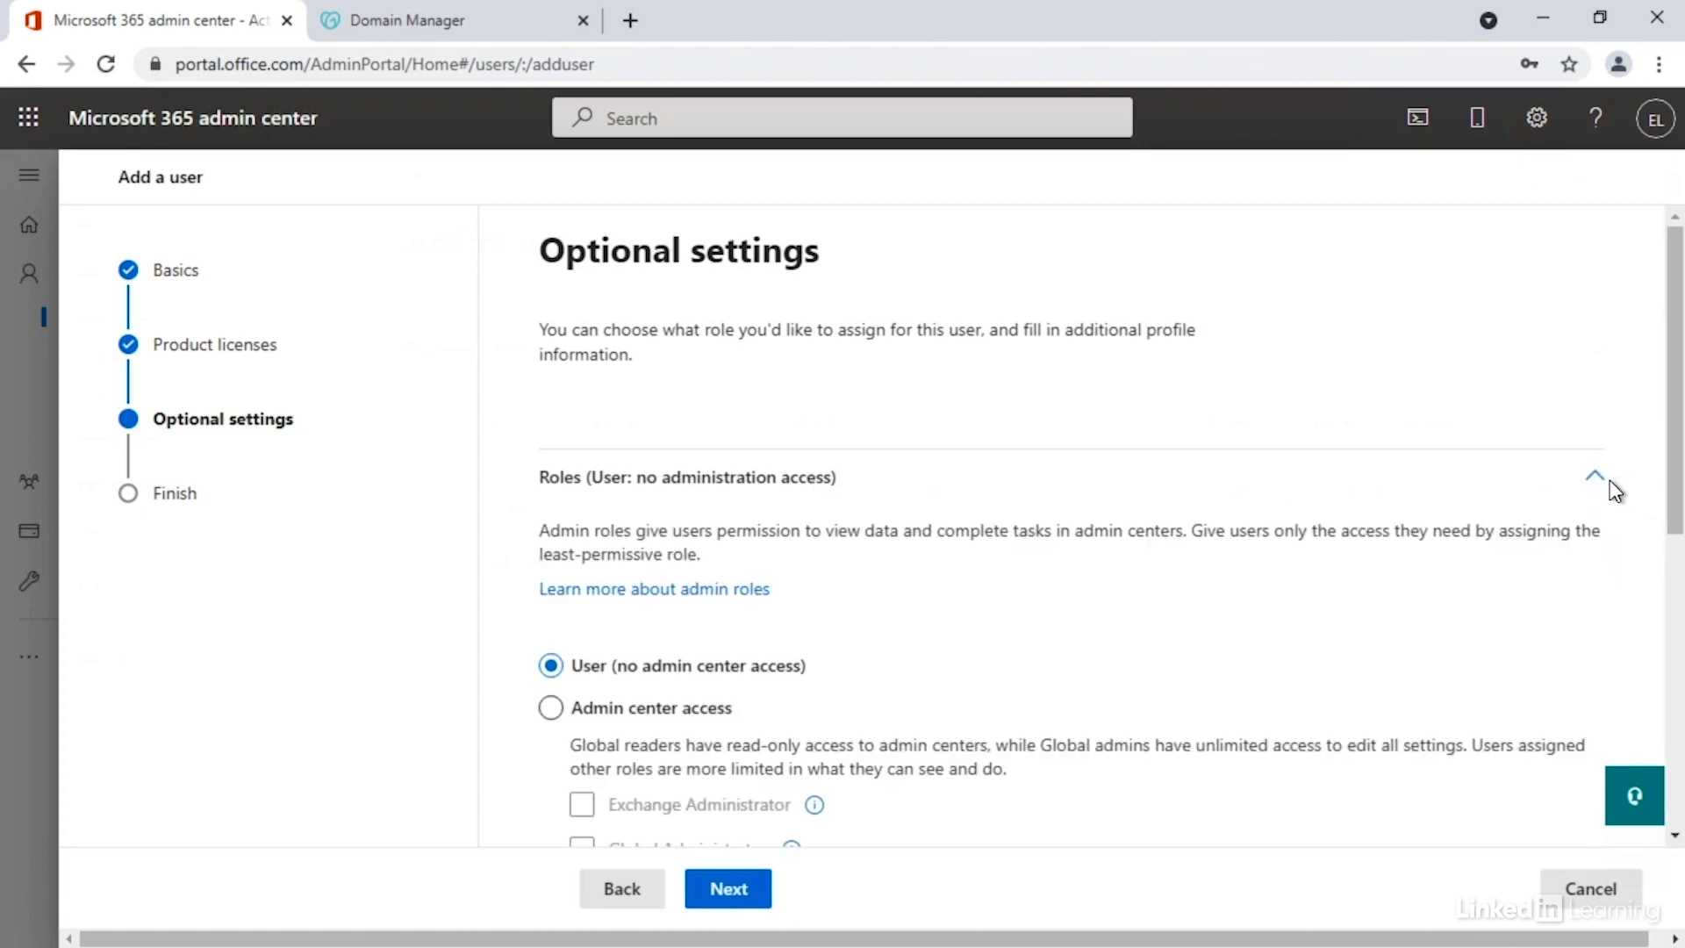
scroll(1010, 576, down, 1)
scroll(1010, 580, down, 1)
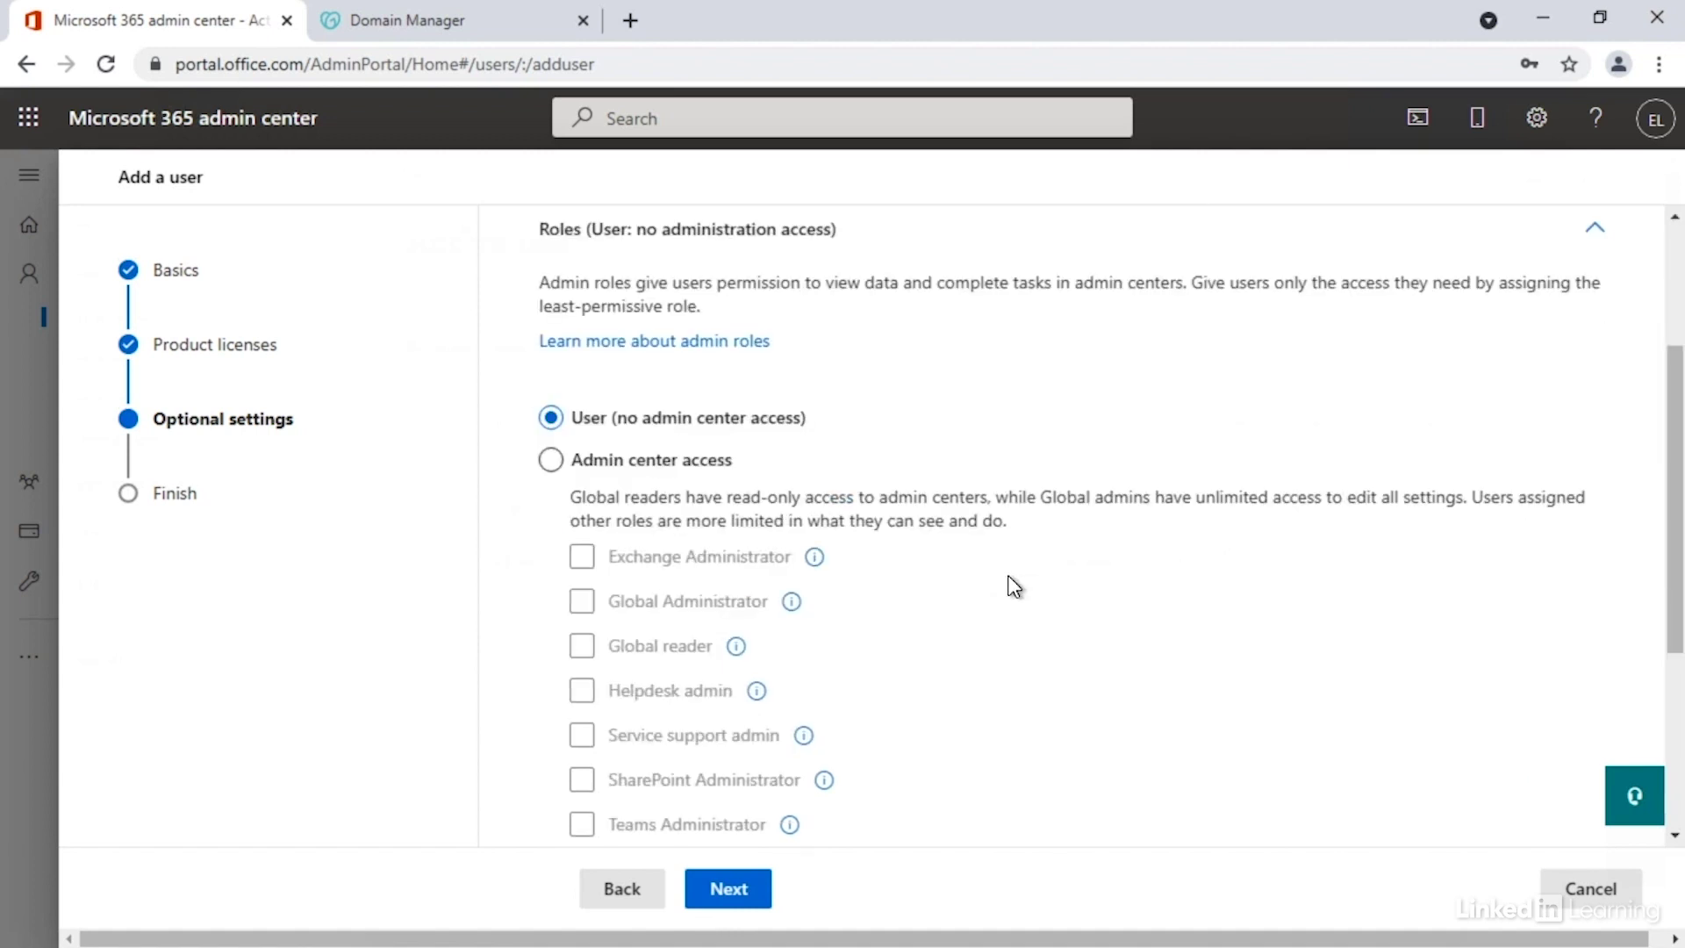
click(552, 460)
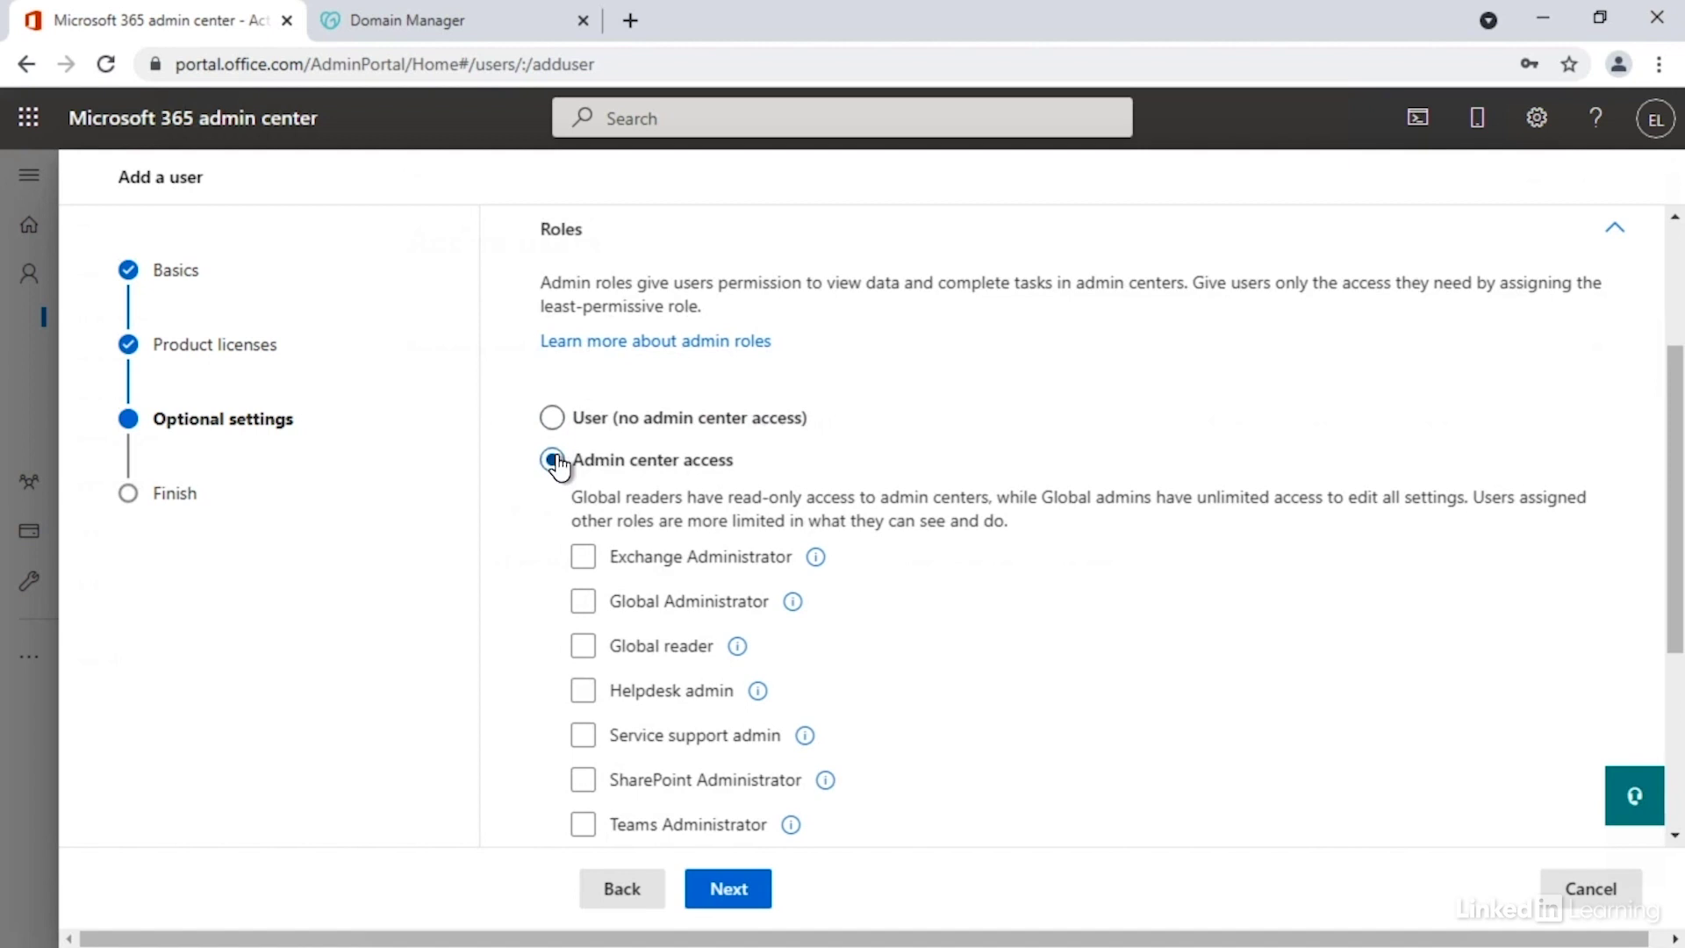
scroll(557, 466, down, 1)
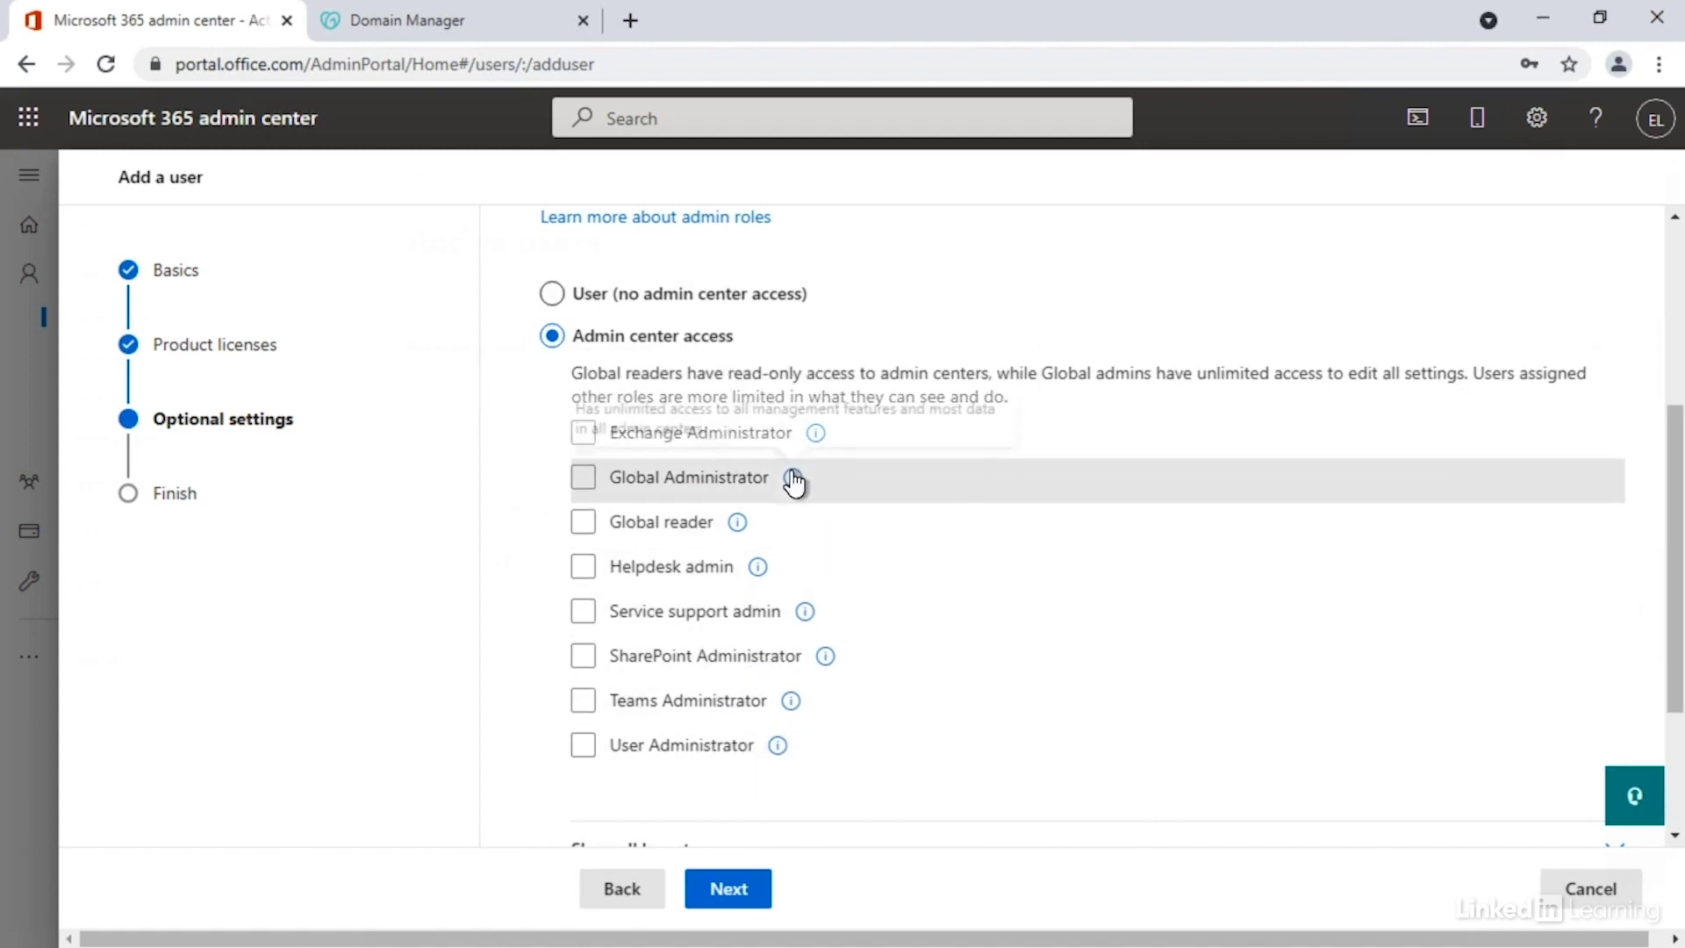
mouse_move(793, 601)
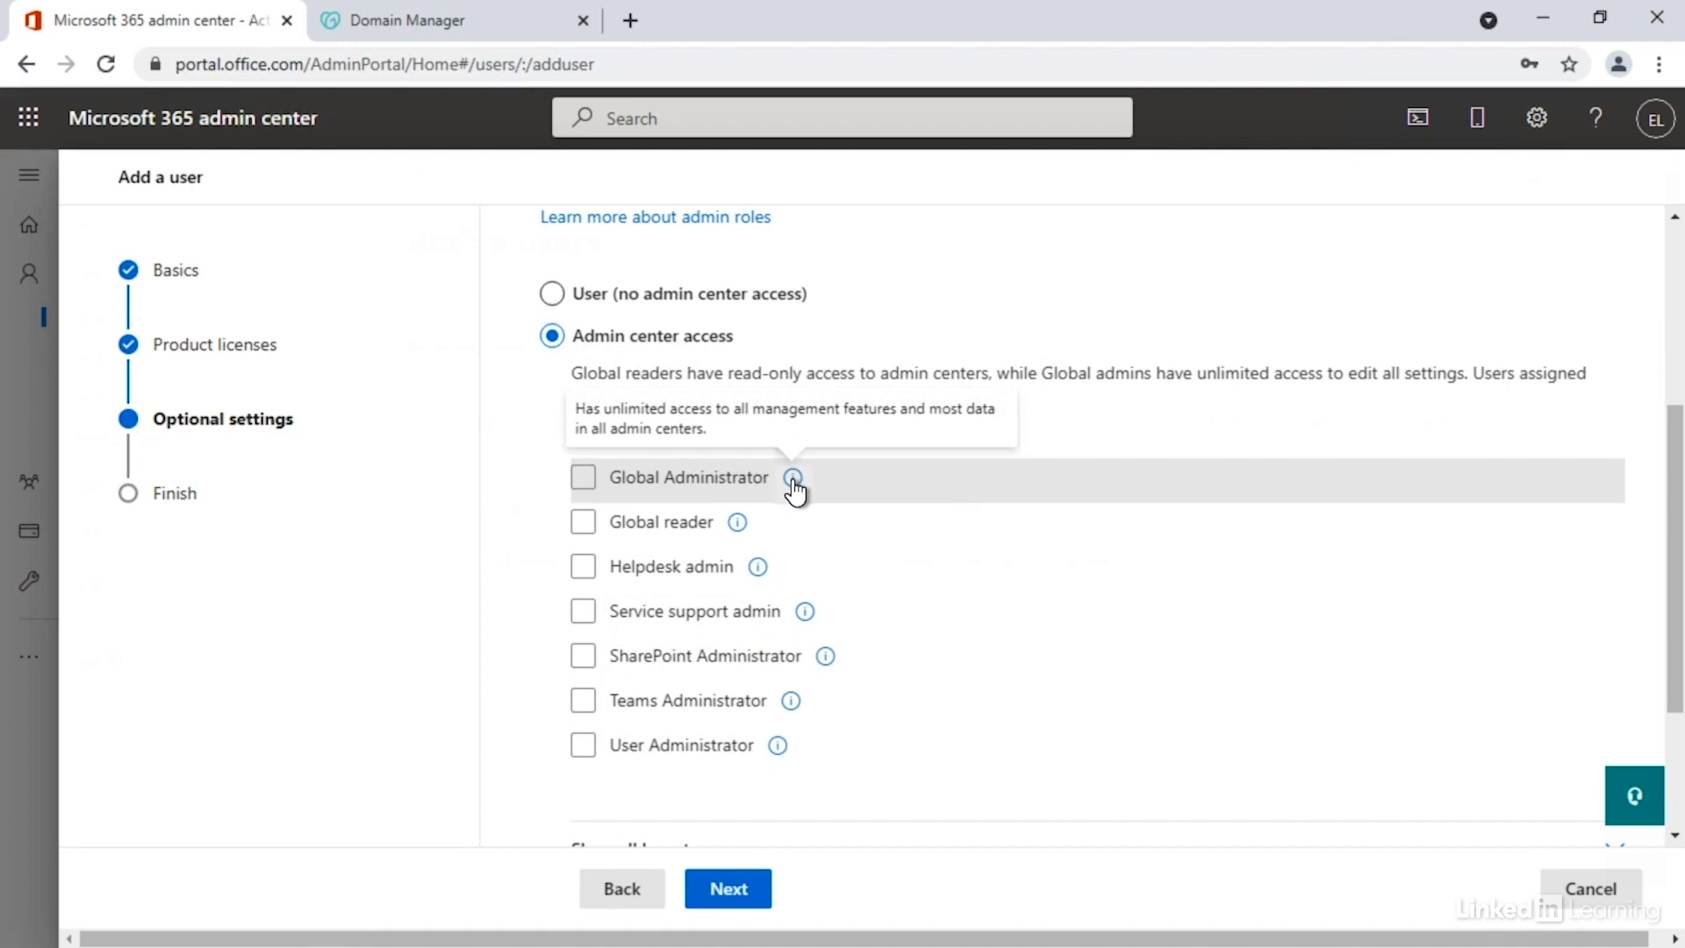
click(576, 479)
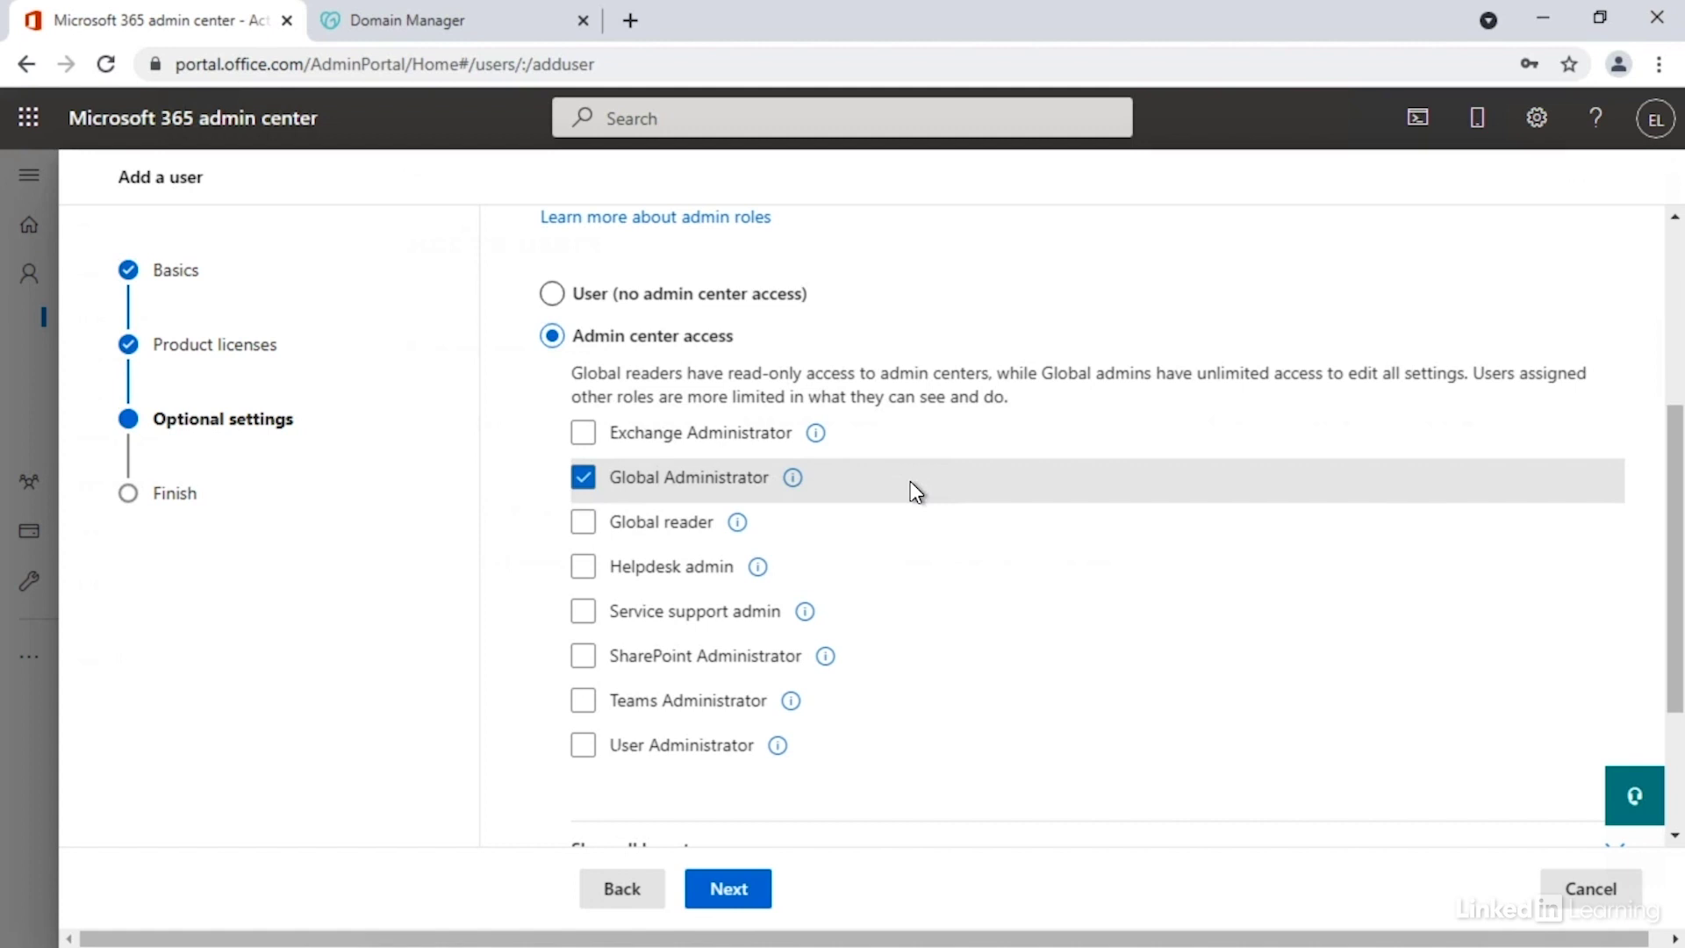
scroll(909, 481, down, 3)
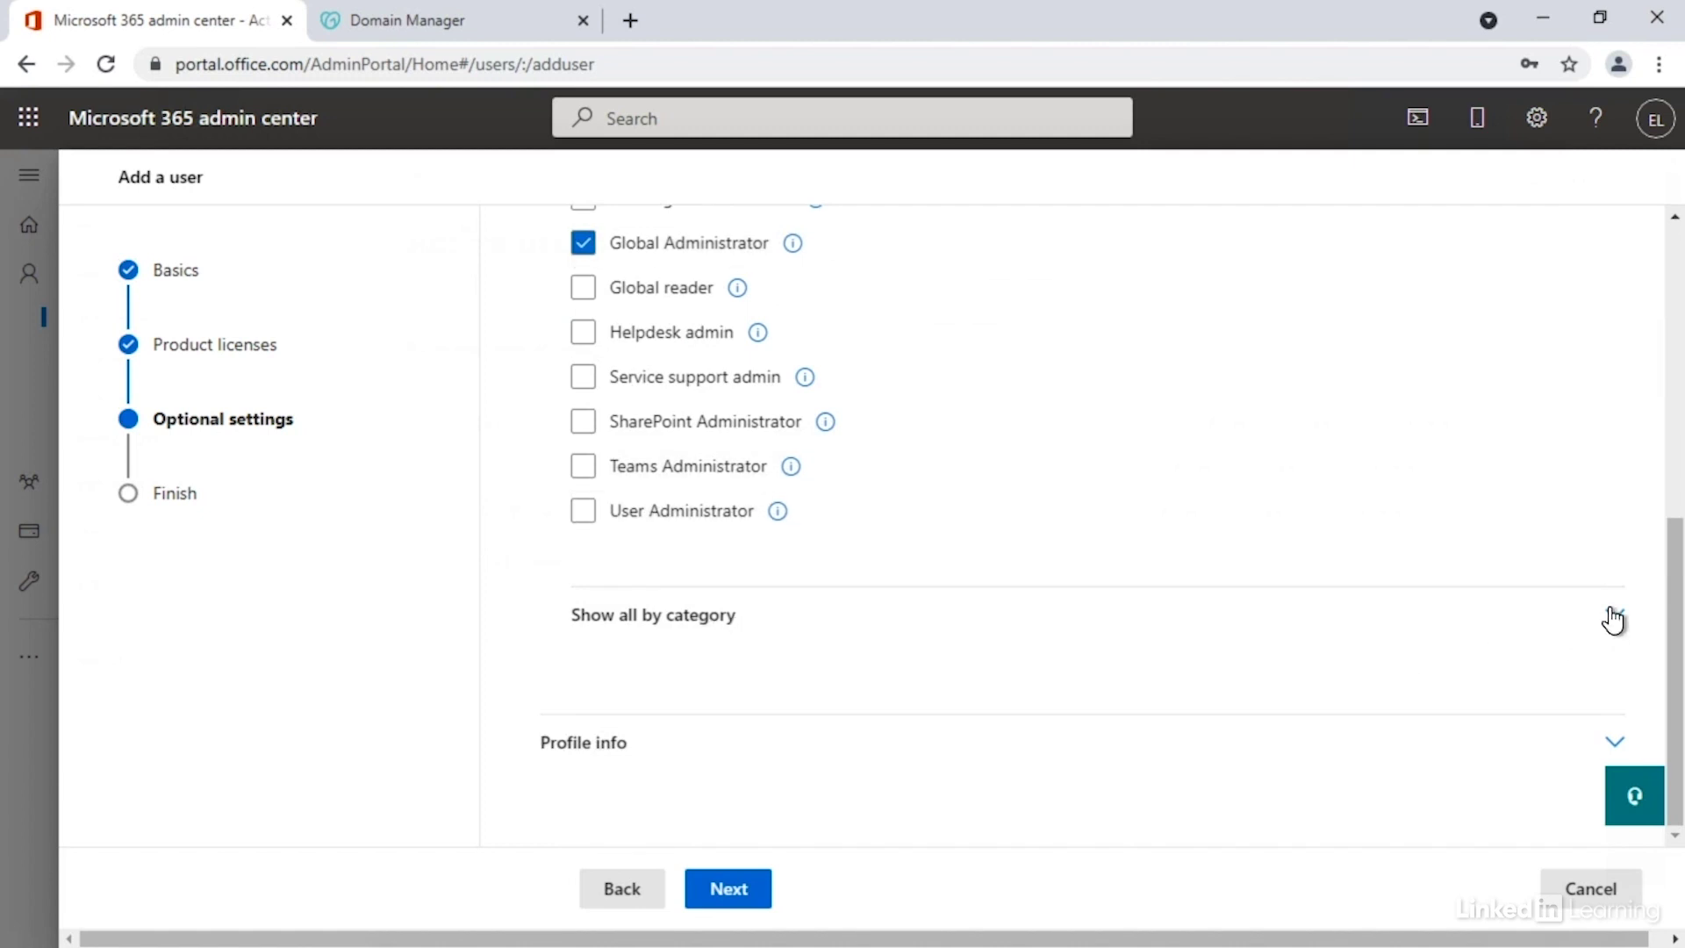
- Browse the full list of admin roles grouped by category
click(1561, 632)
scroll(1006, 673, down, 5)
scroll(1006, 673, down, 6)
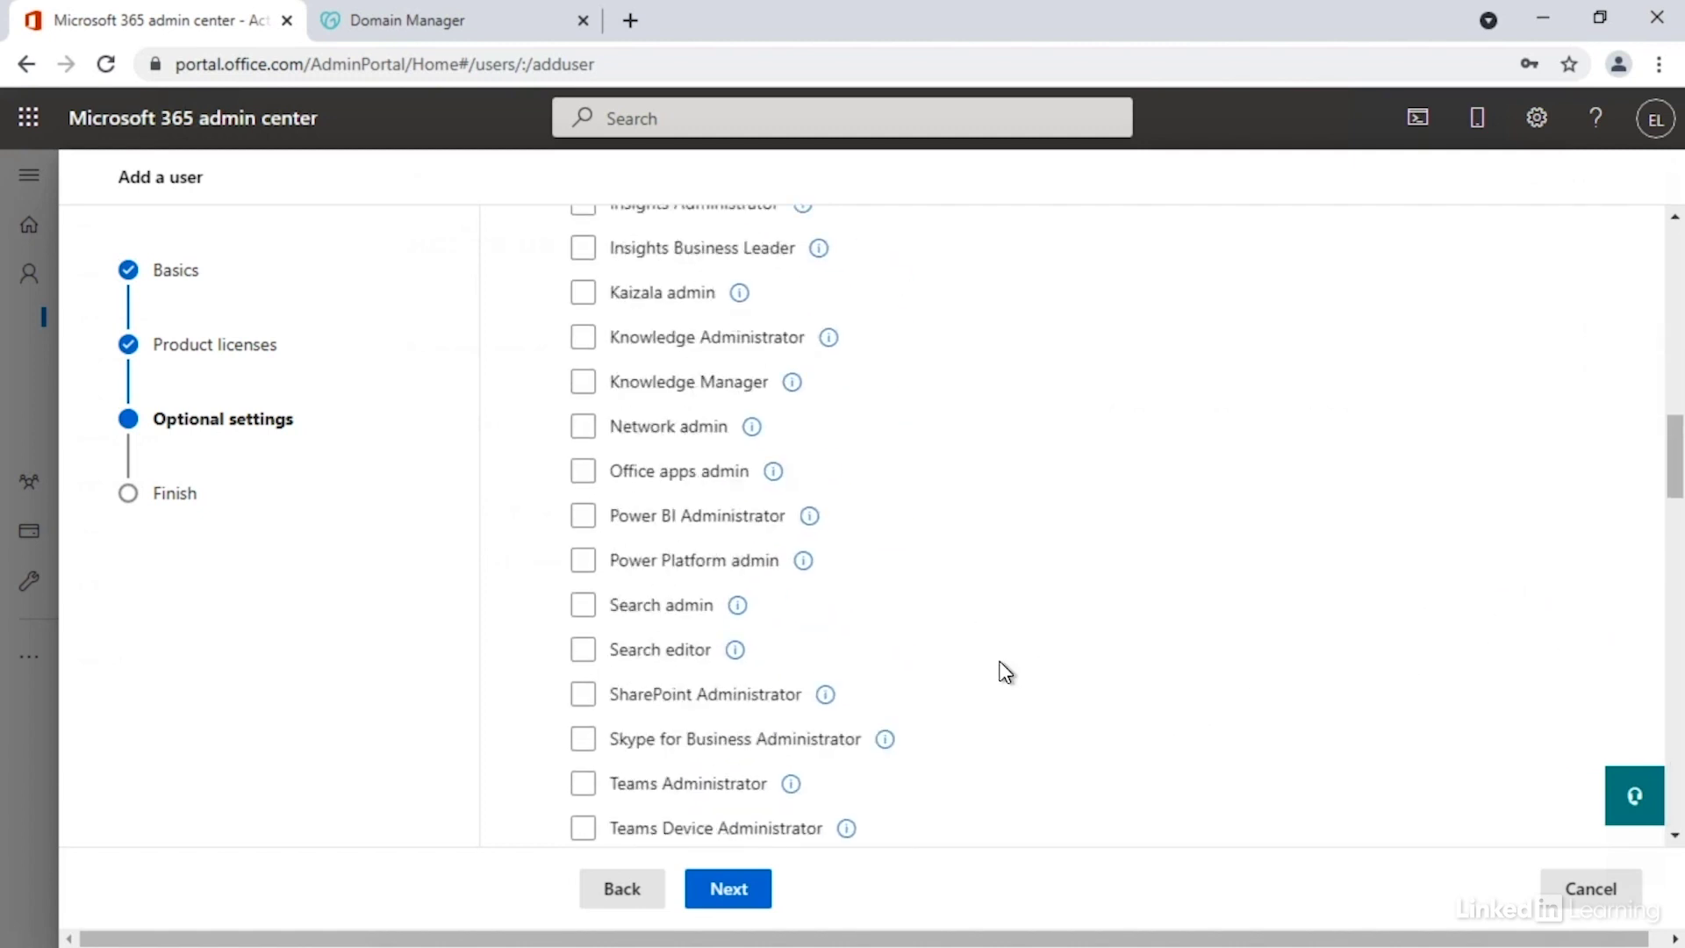
scroll(1006, 672, down, 7)
scroll(1006, 672, down, 7)
scroll(1006, 672, down, 1)
scroll(1006, 672, down, 6)
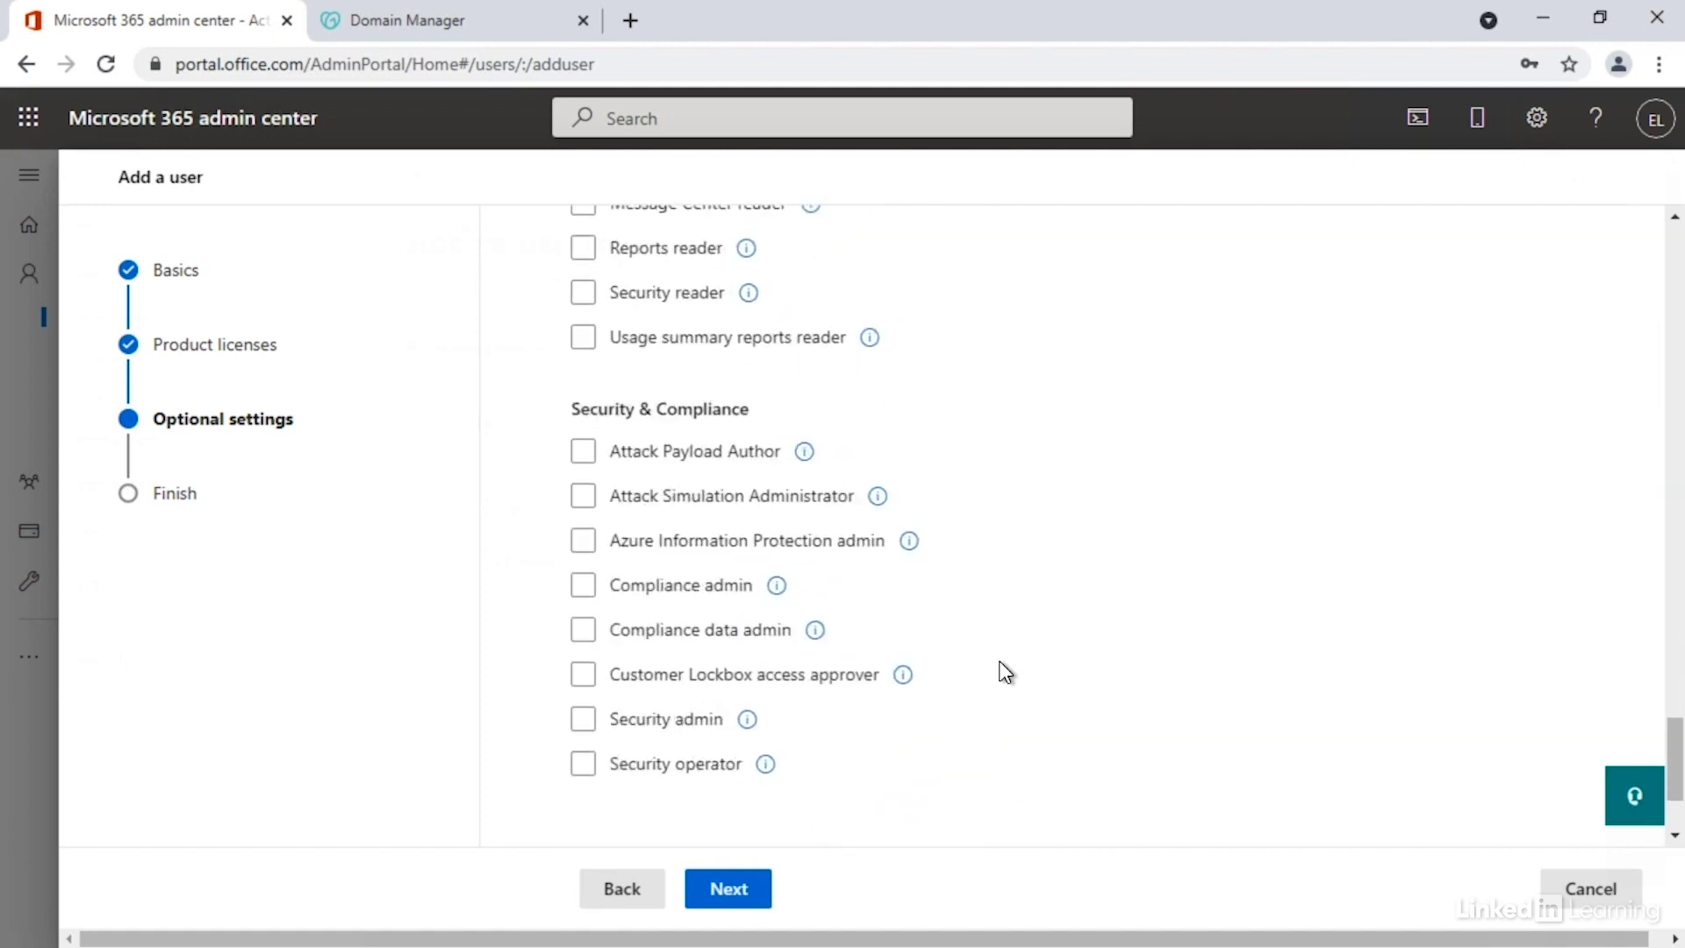
scroll(1006, 672, down, 2)
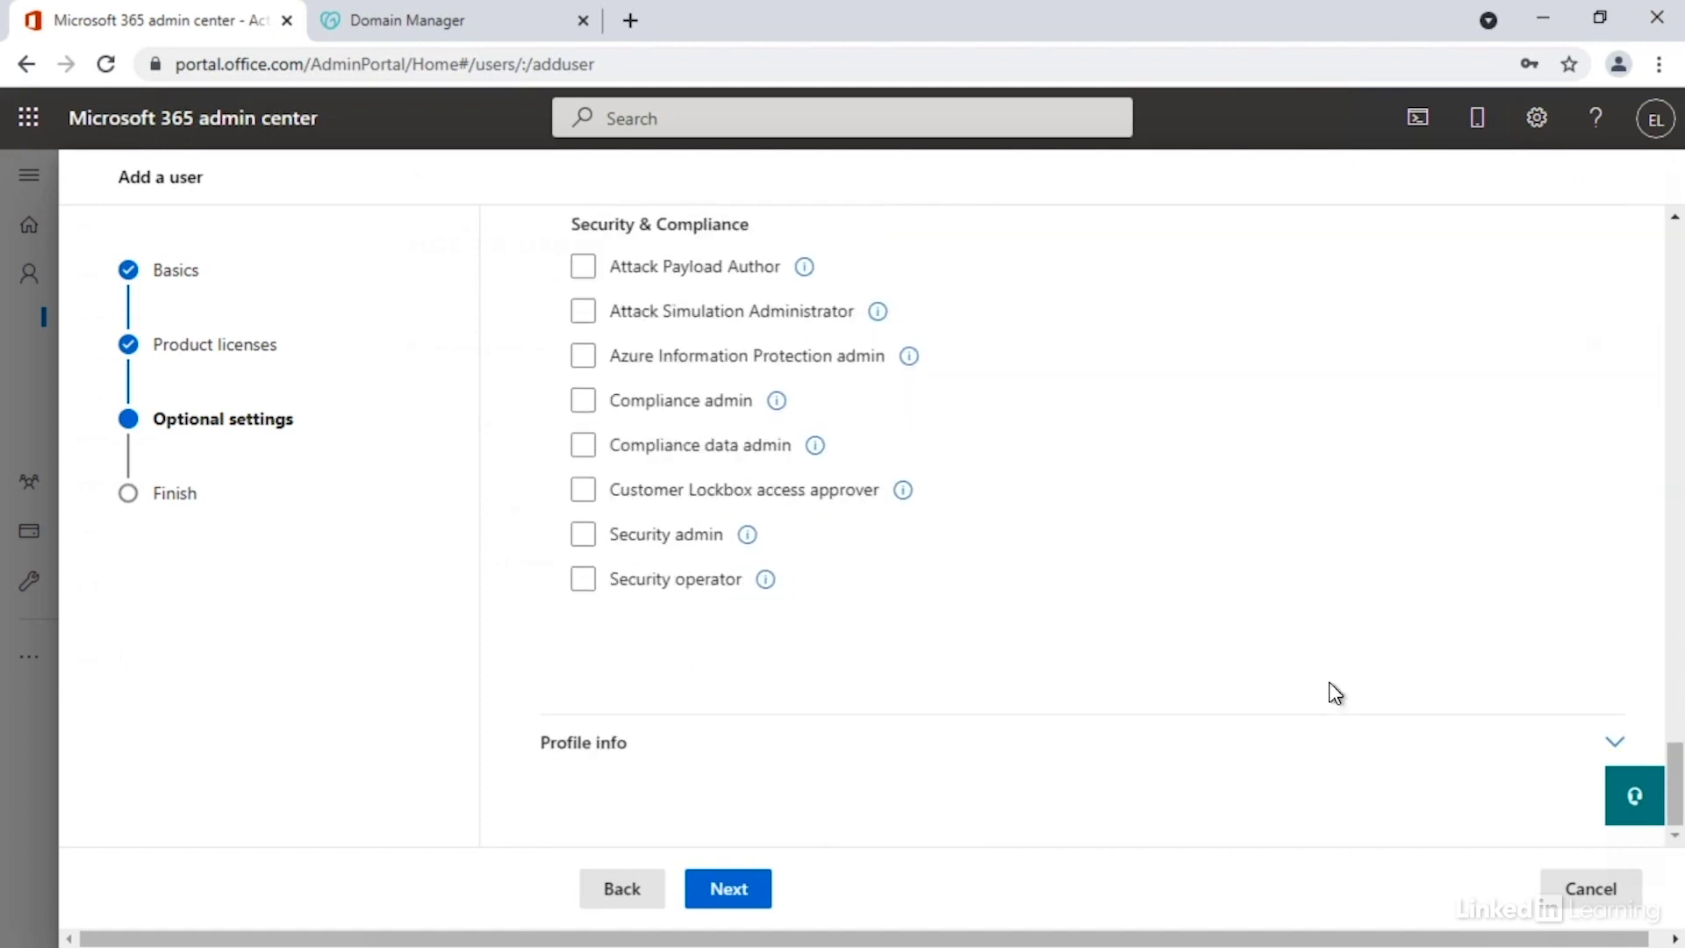
- Look through the profile info fields, leave them blank, and go to review
click(1618, 746)
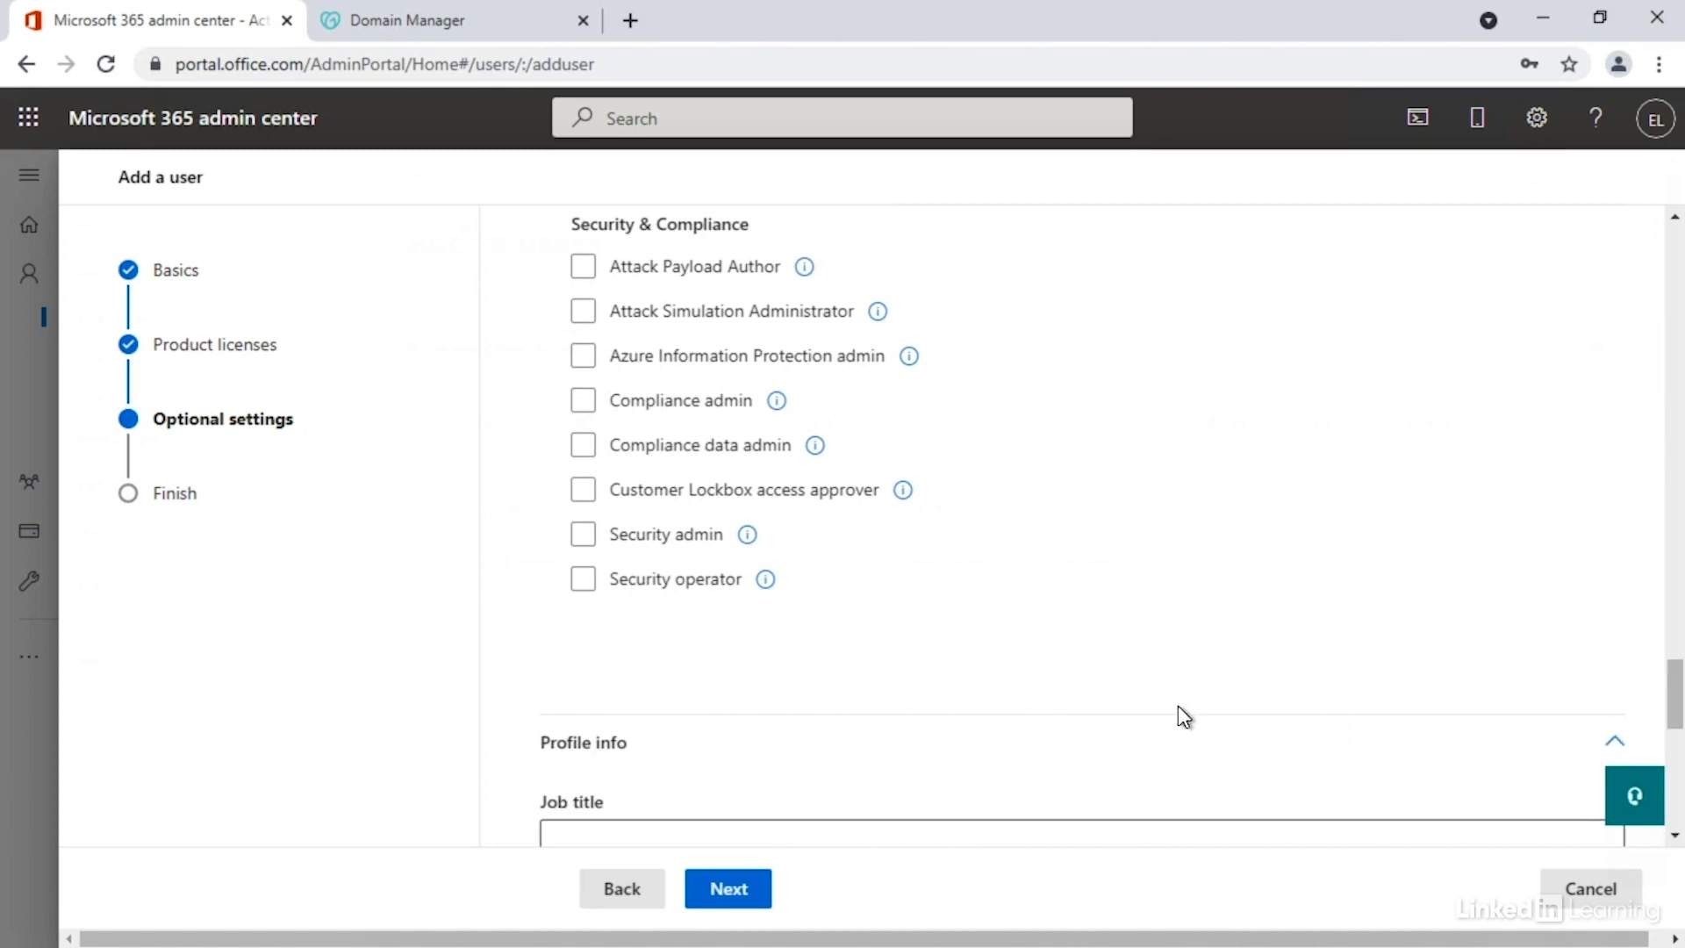
scroll(1129, 711, down, 3)
scroll(1129, 711, down, 3)
scroll(1129, 711, down, 1)
scroll(1125, 702, up, 1)
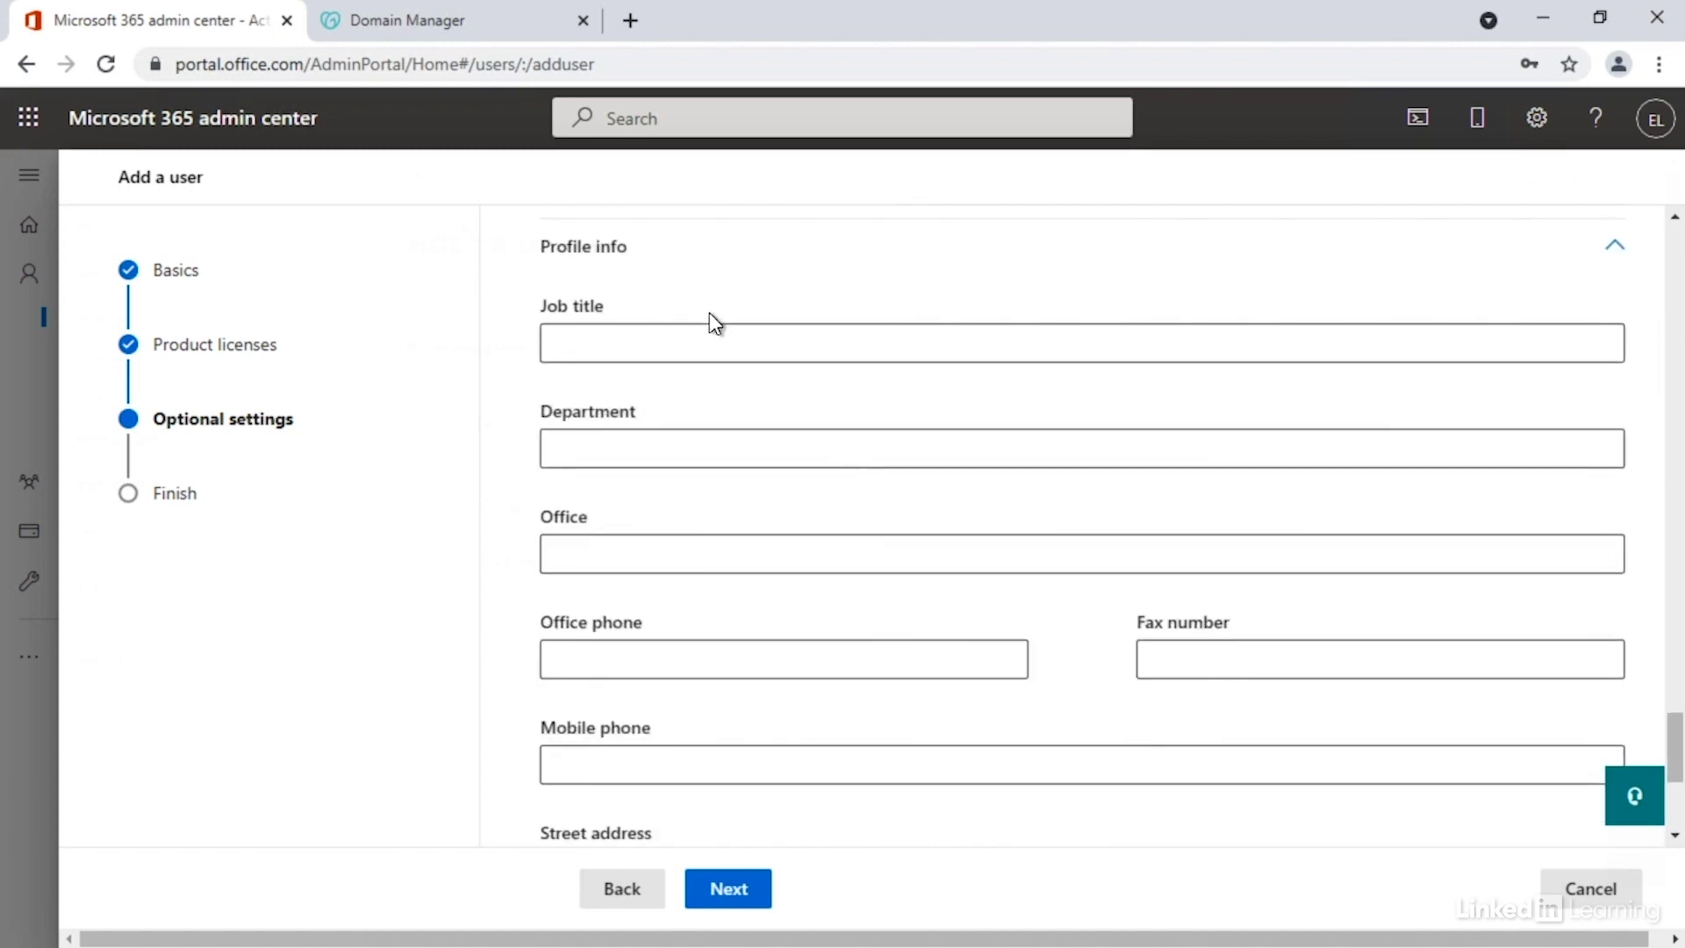
scroll(827, 492, down, 1)
scroll(834, 499, down, 1)
scroll(831, 497, down, 1)
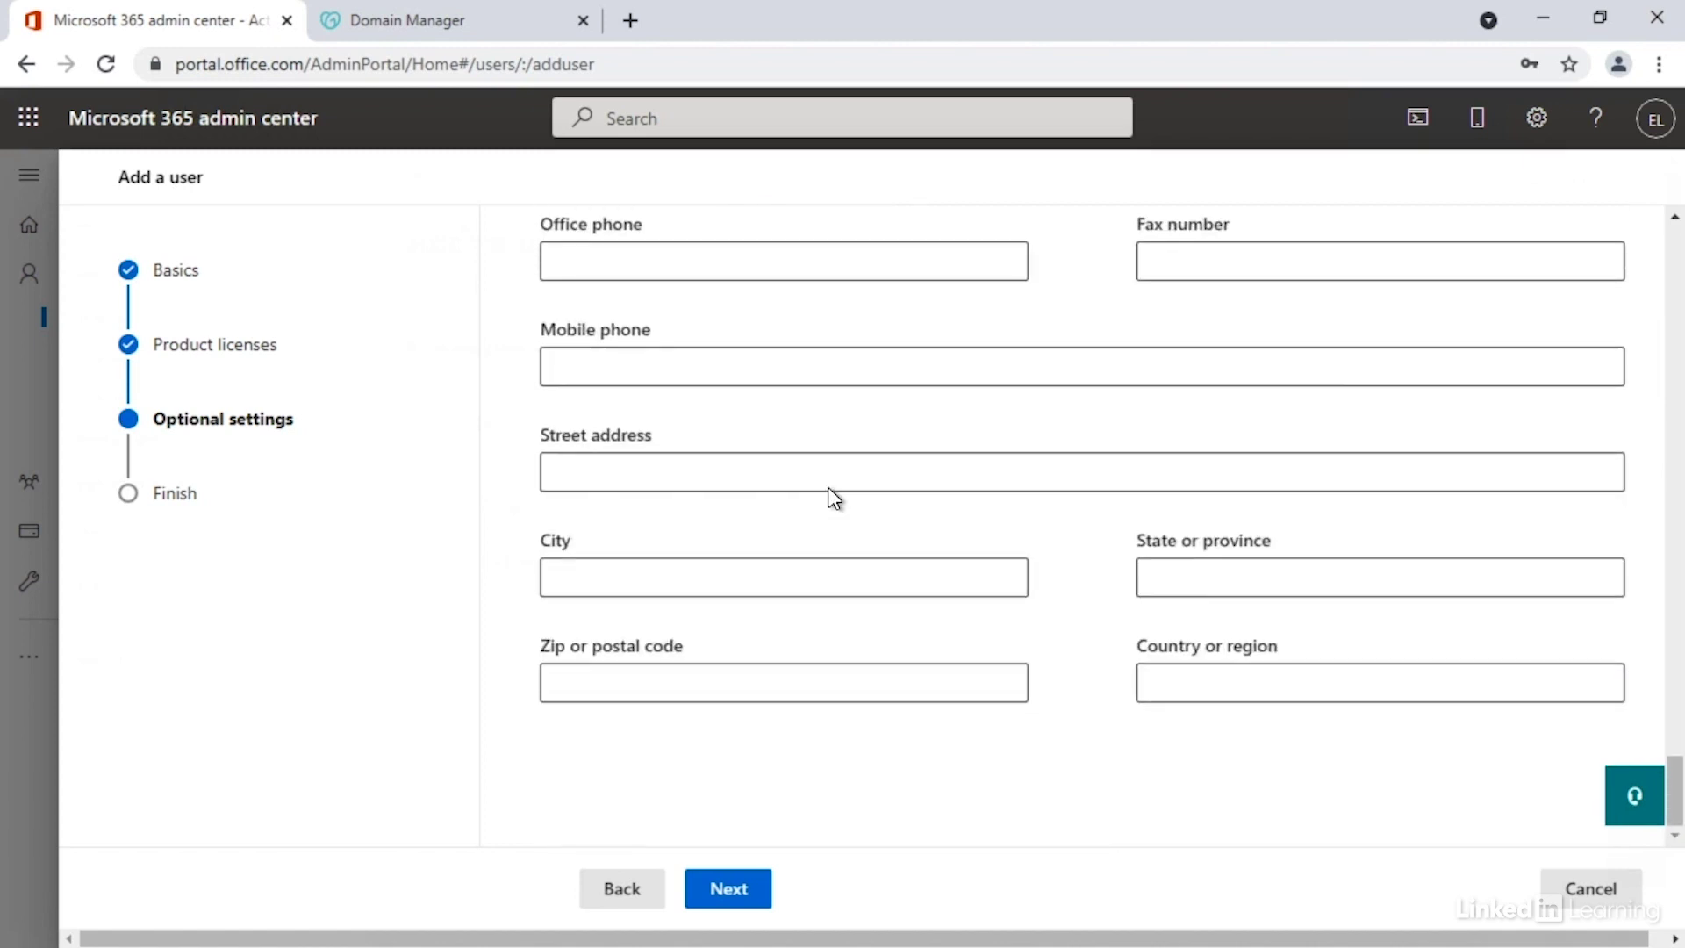
scroll(840, 494, up, 2)
scroll(891, 526, up, 6)
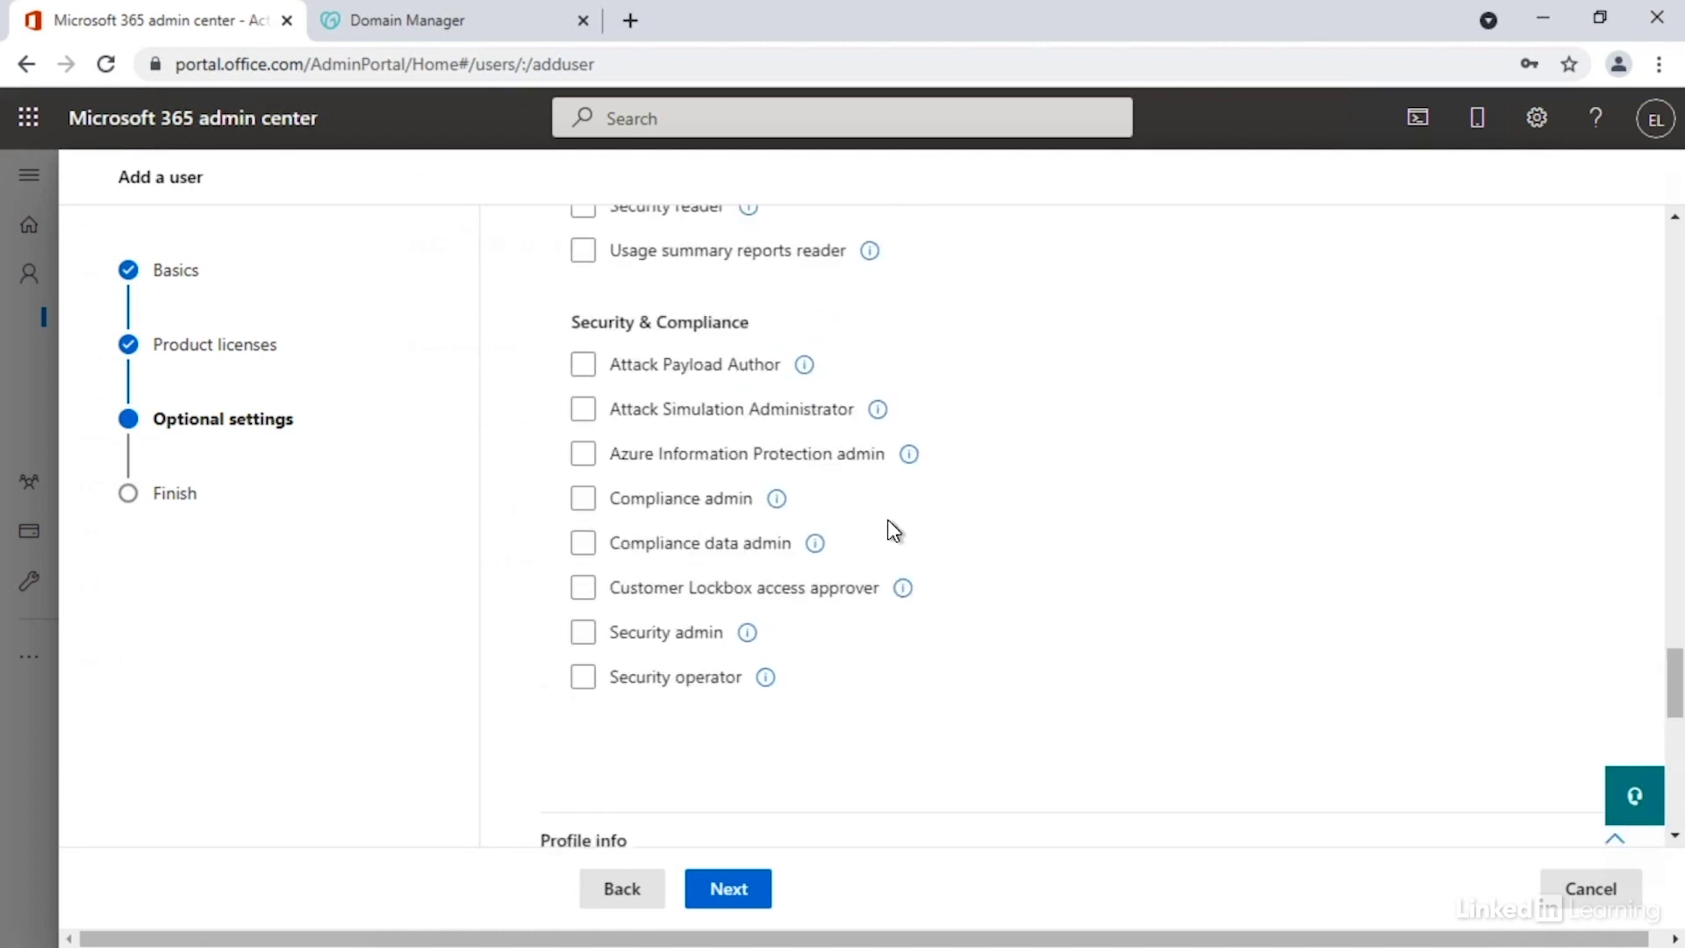
scroll(888, 527, down, 2)
scroll(888, 527, down, 4)
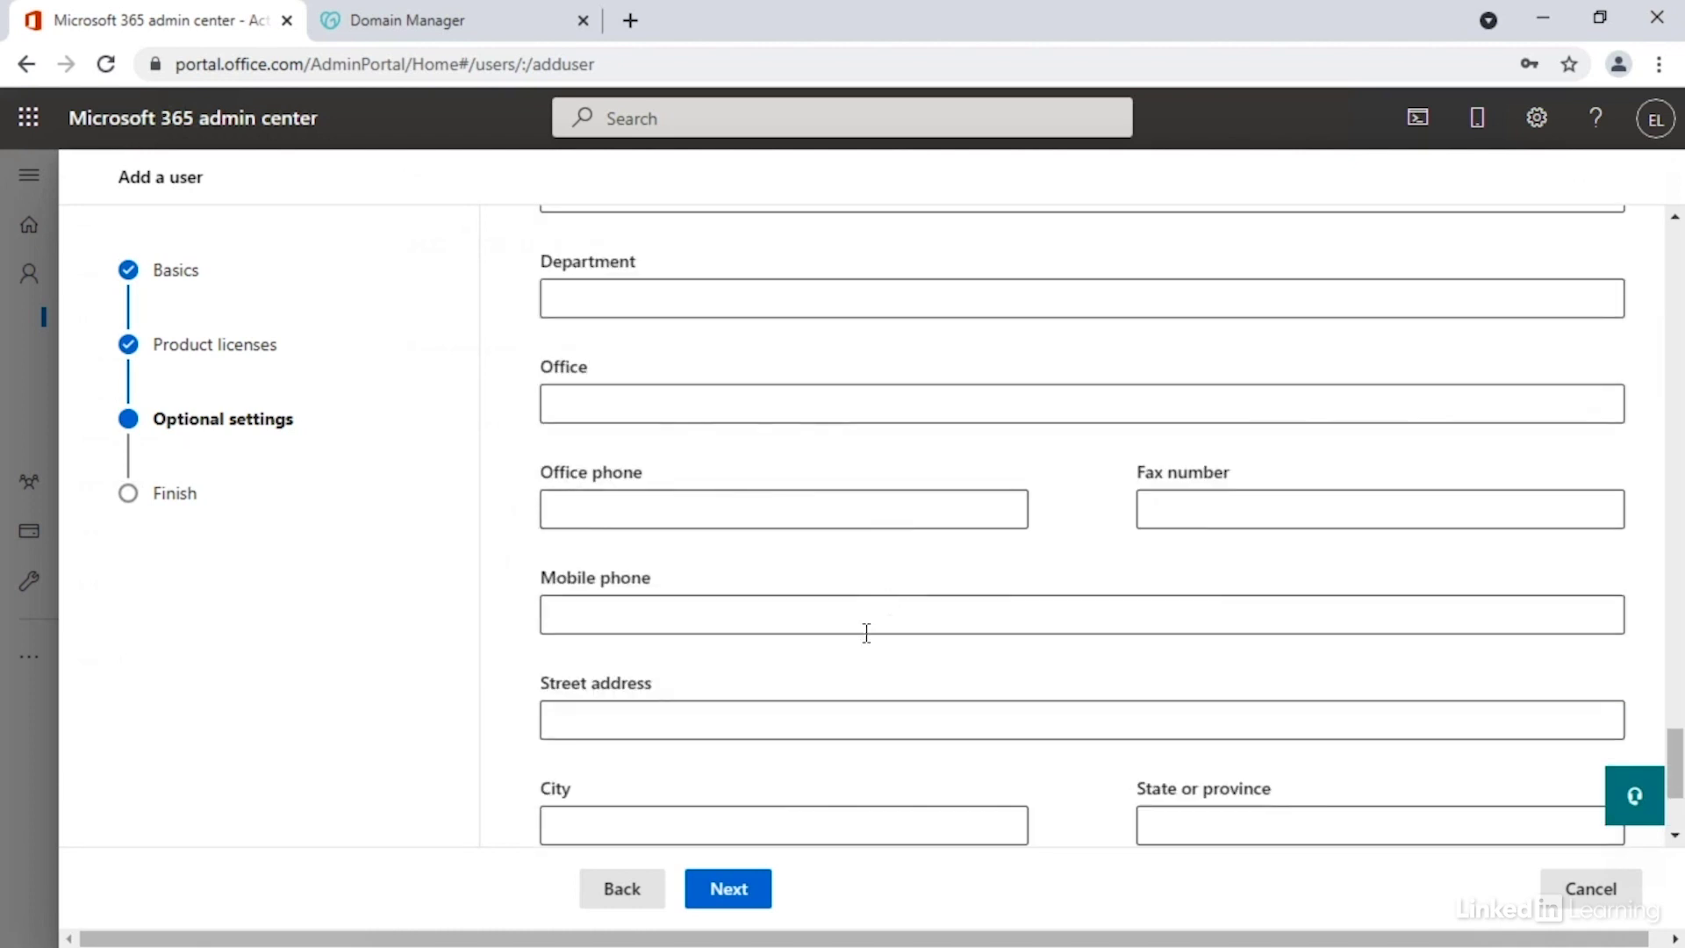
click(757, 885)
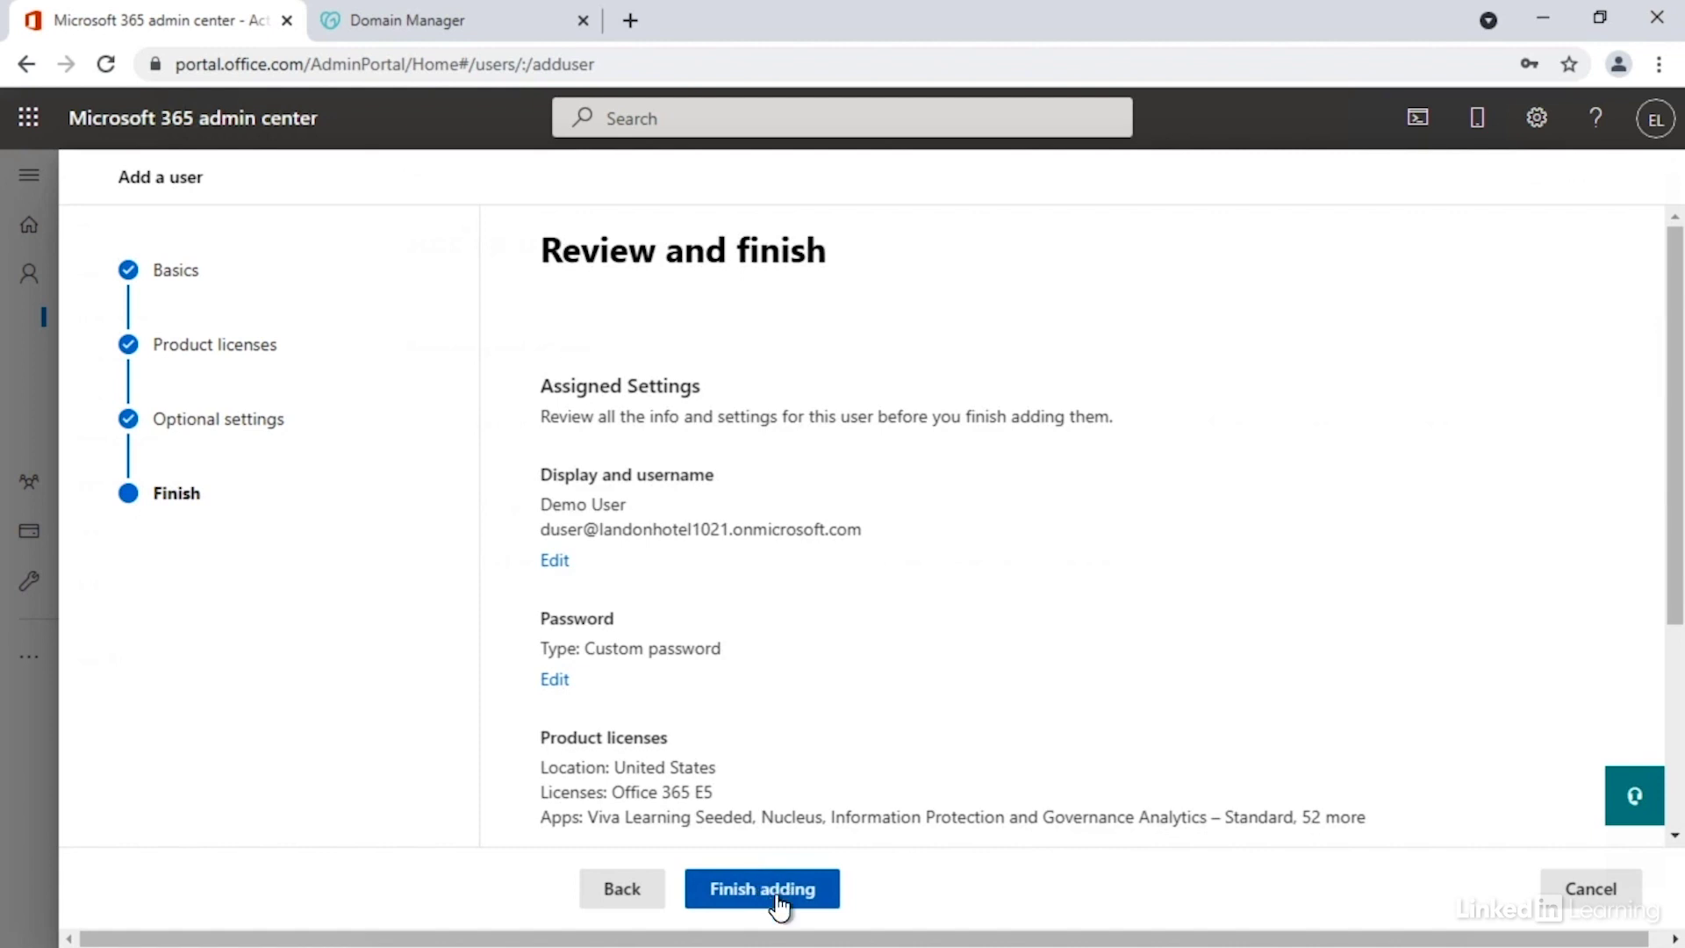
- Finish creating Demo User and close the confirmation to return to Active users
click(774, 892)
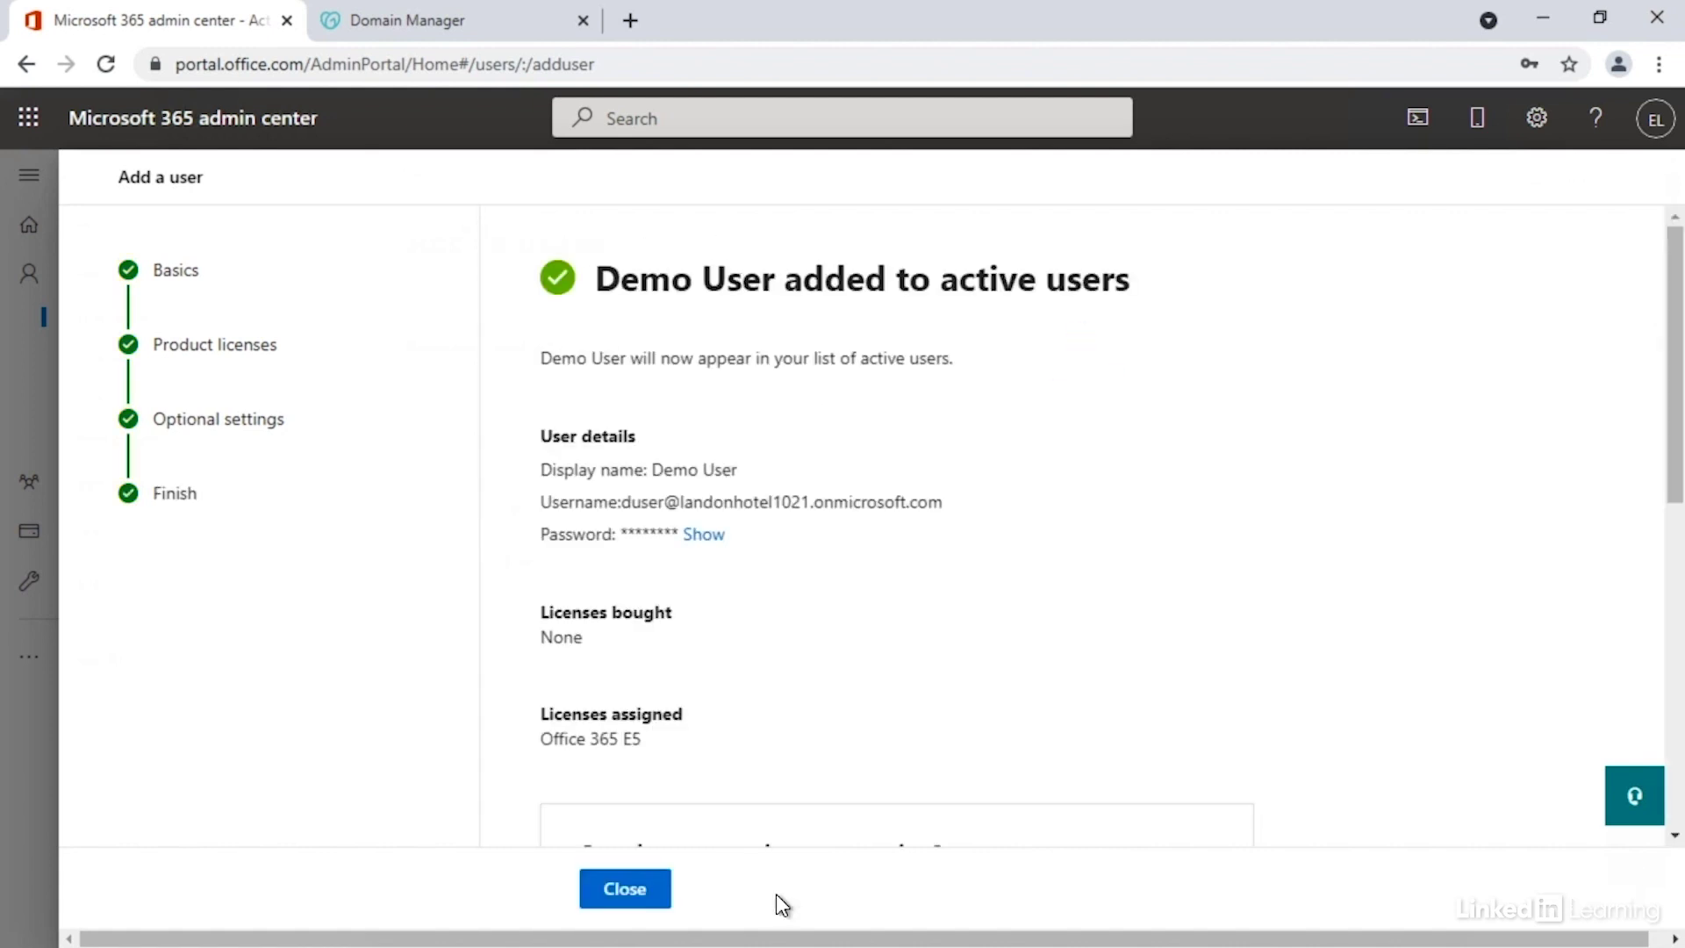
click(646, 891)
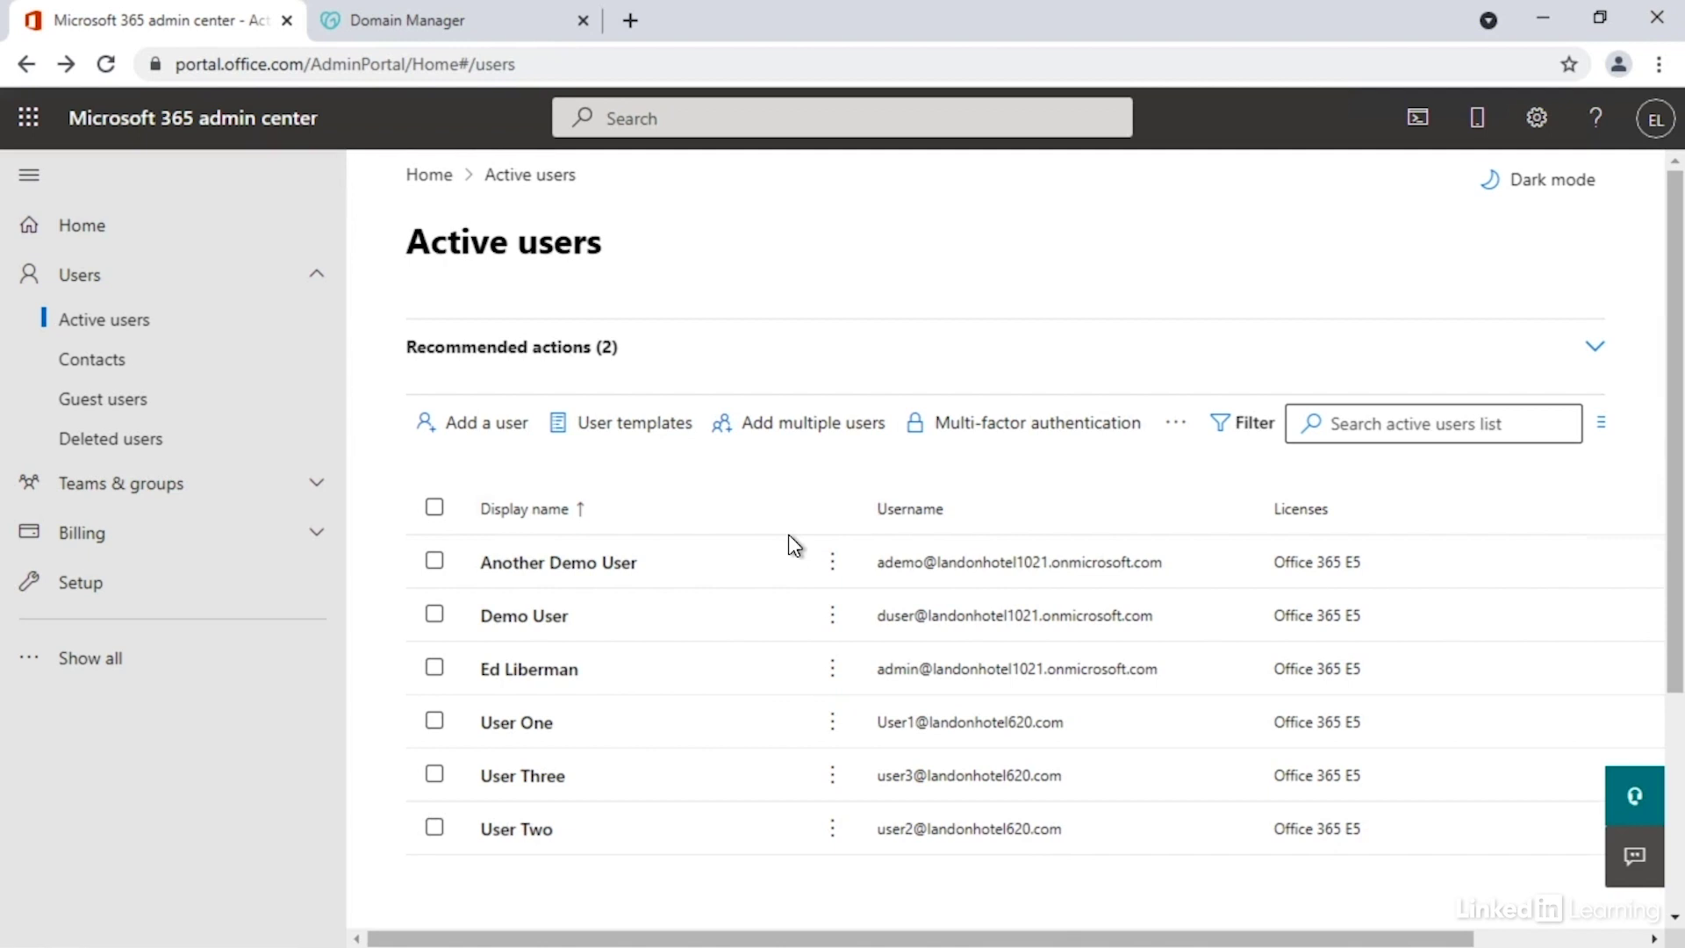
- Open Another Demo User's details and scroll to its Roles section
click(683, 569)
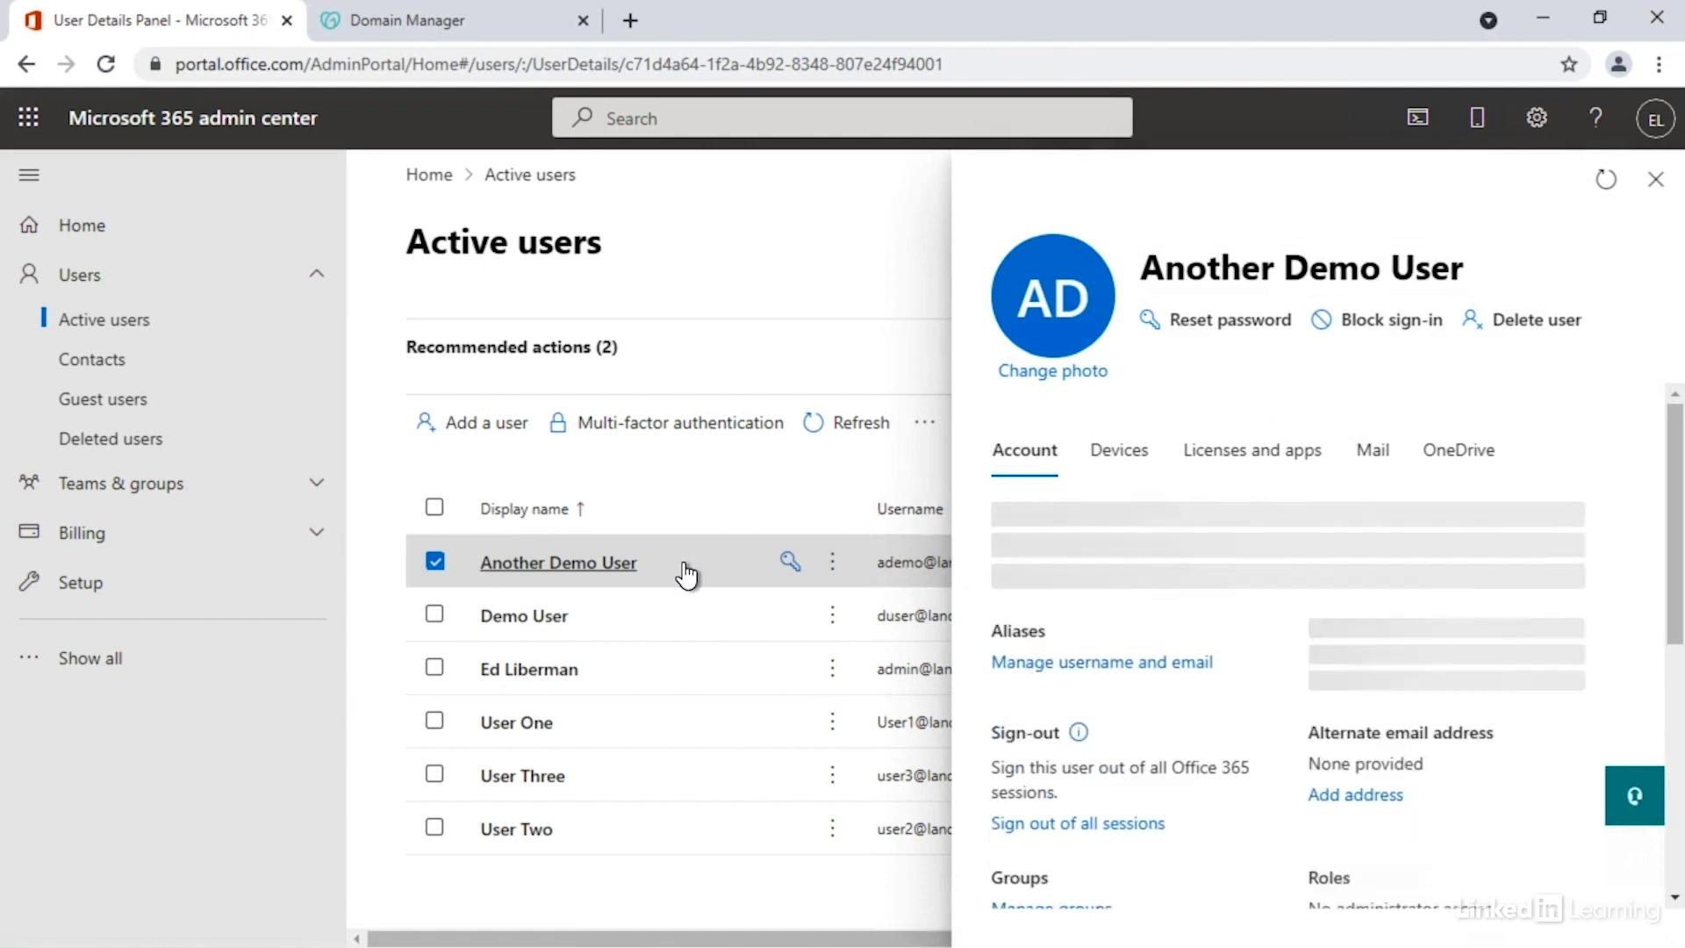
scroll(1547, 570, down, 1)
scroll(1484, 619, down, 1)
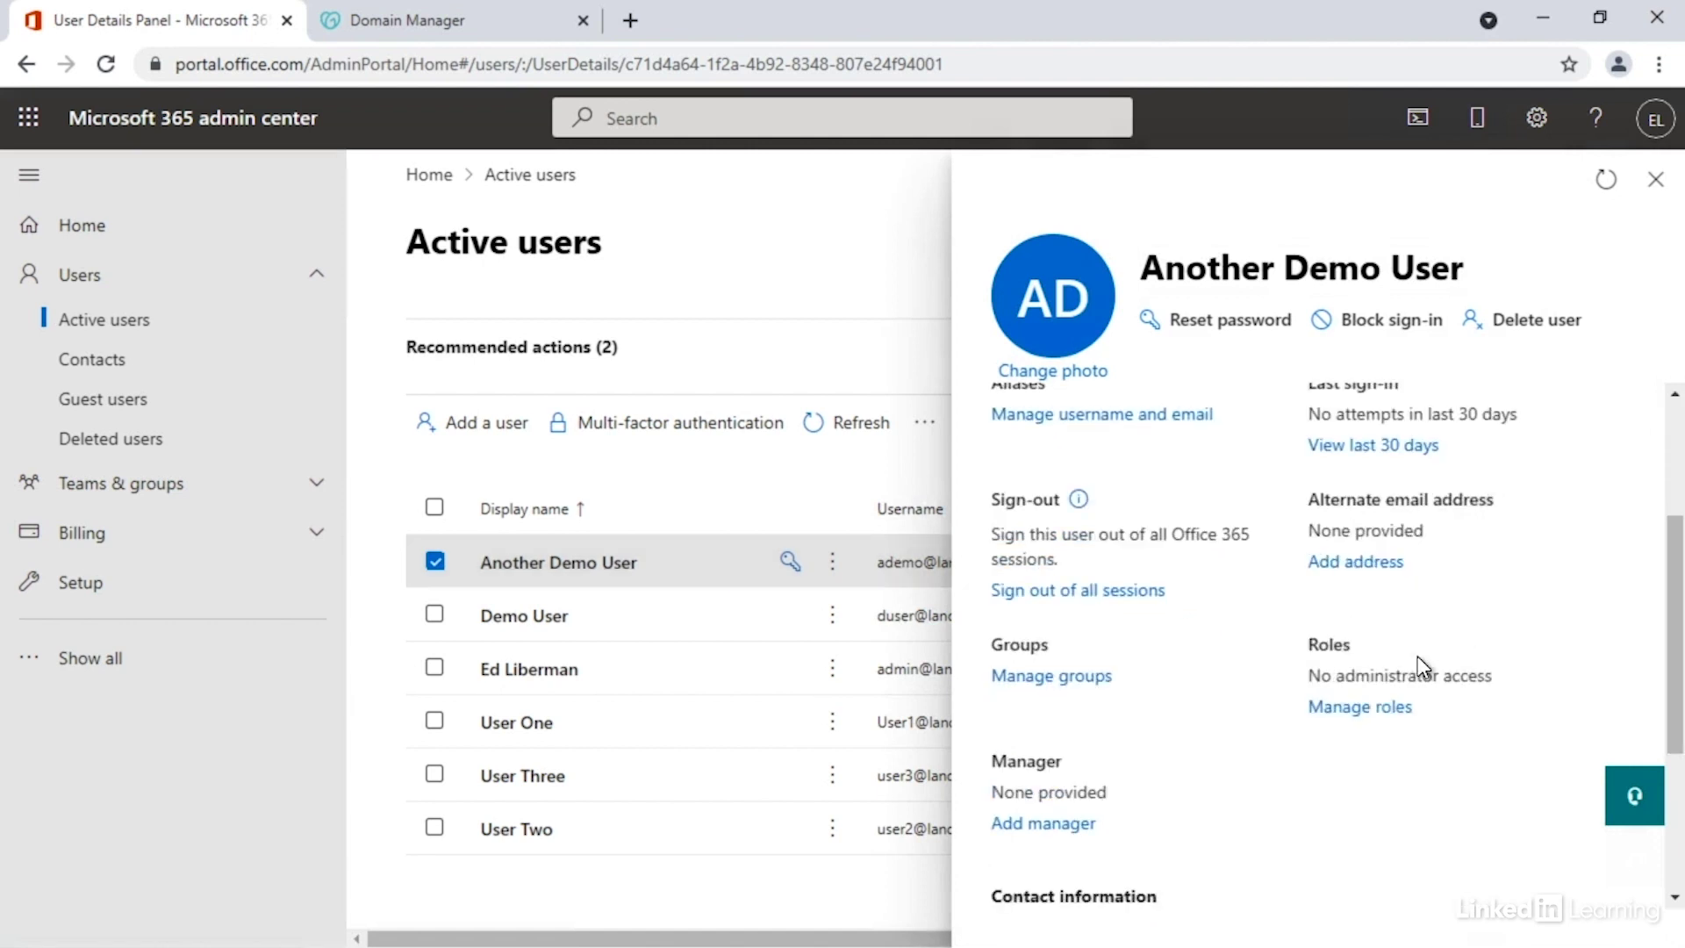
- Grant Another Demo User admin center access in its role settings
click(1359, 712)
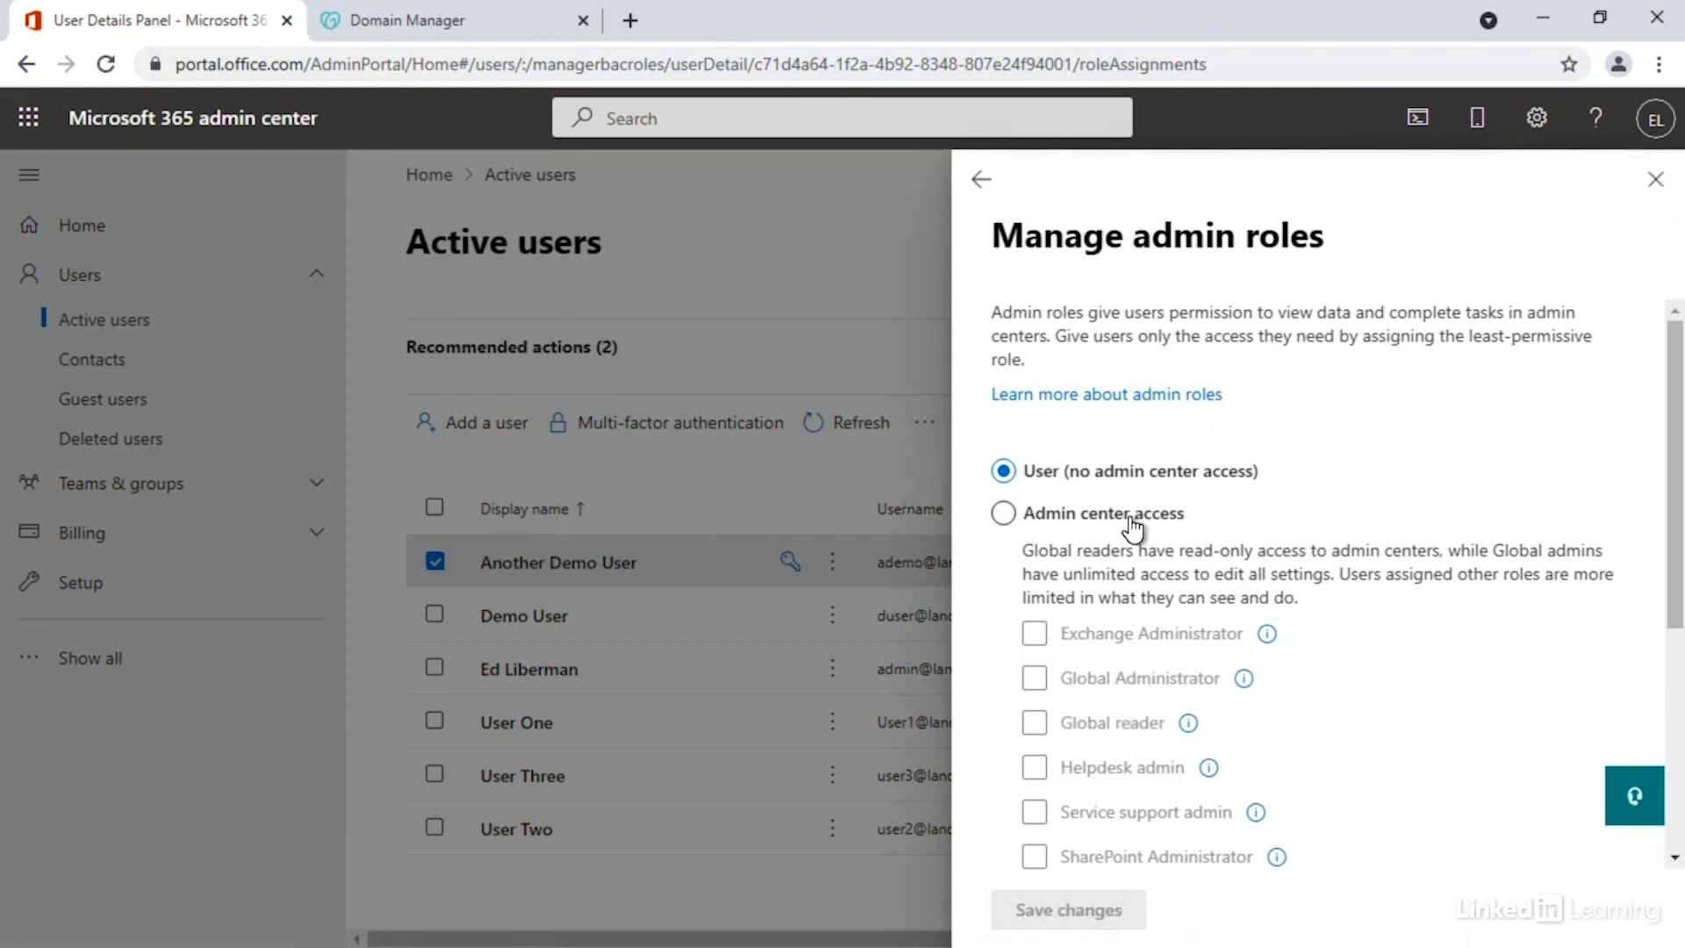
click(1003, 514)
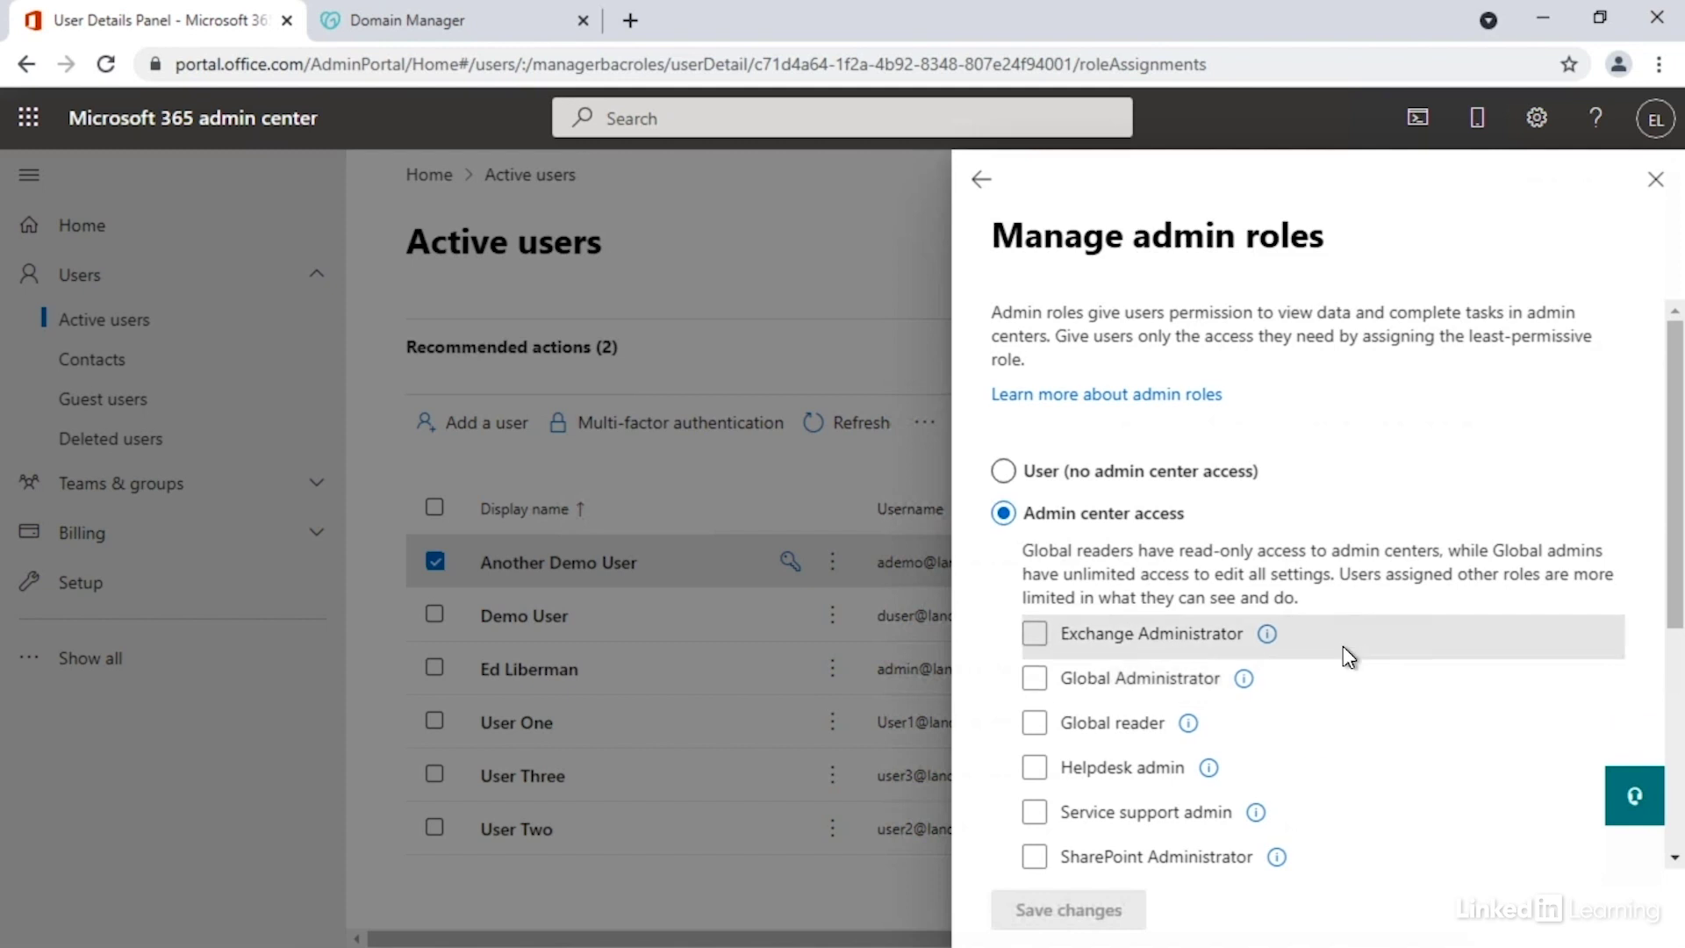
scroll(1345, 652, down, 1)
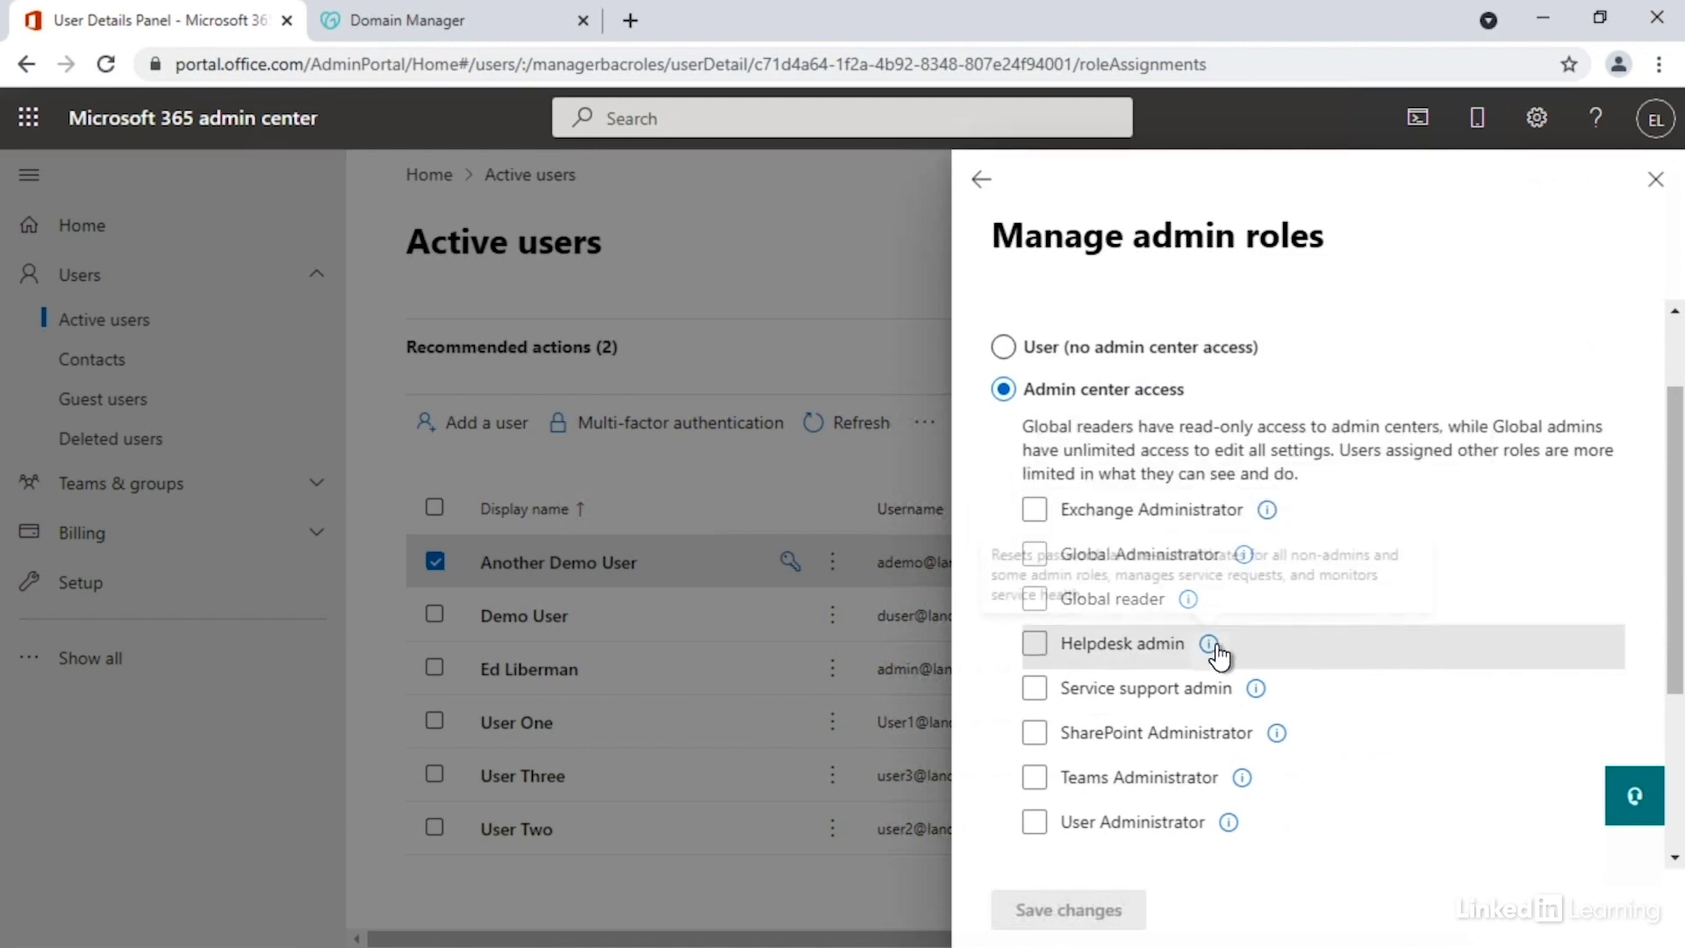
mouse_move(1208, 644)
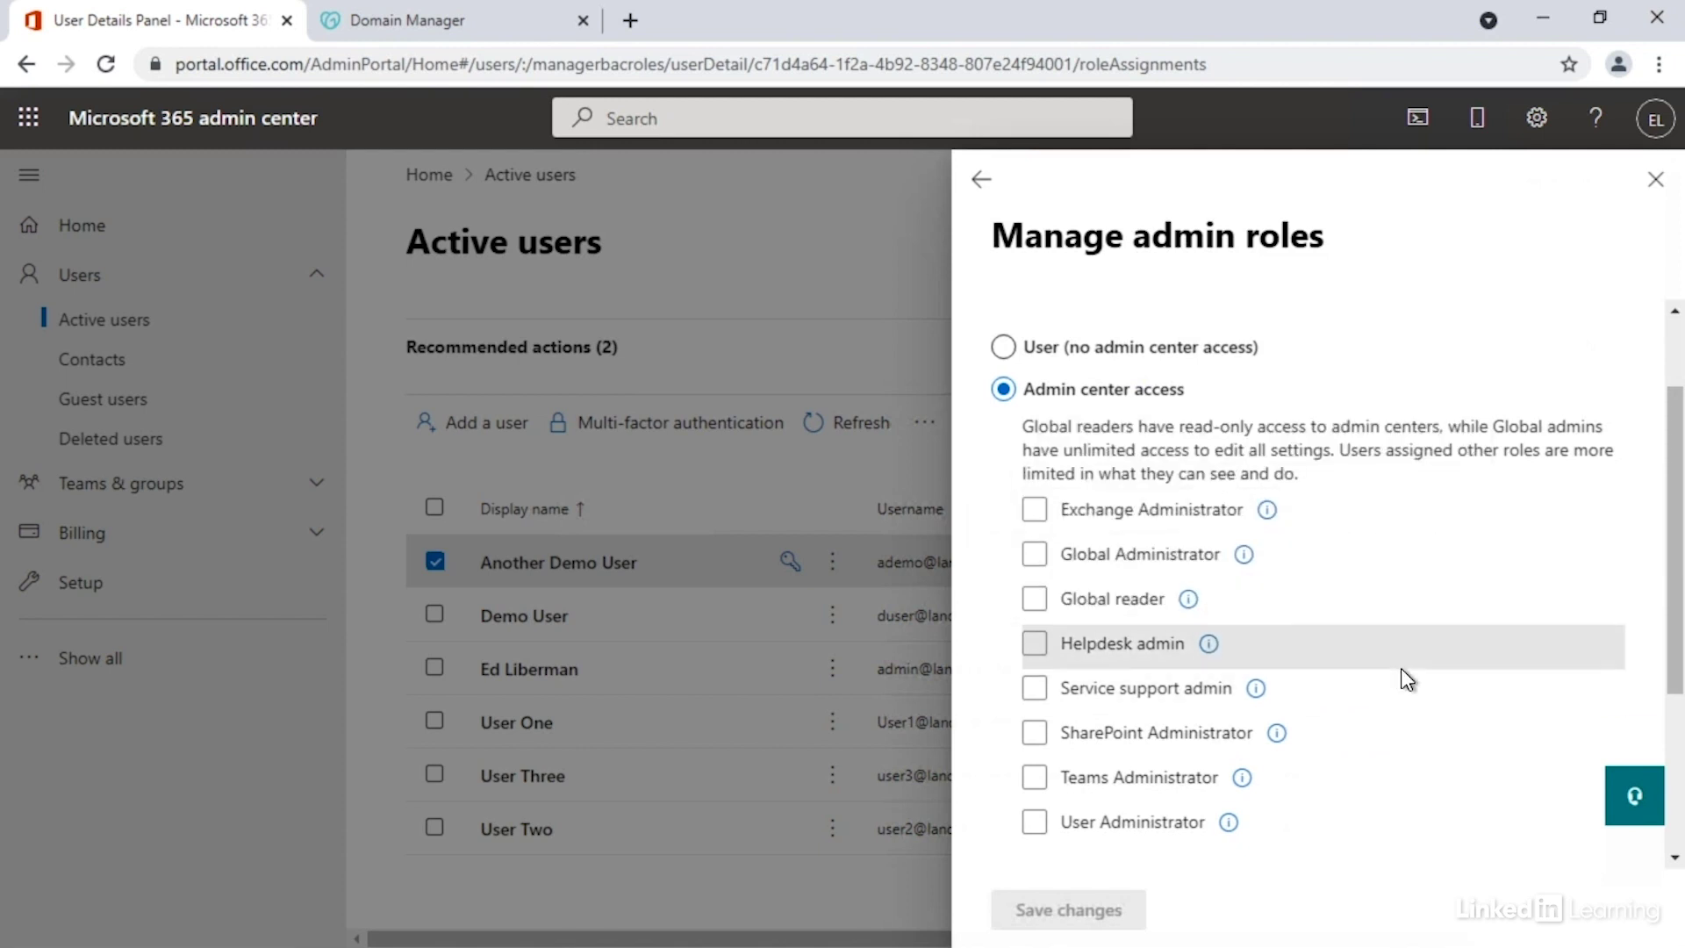
scroll(1401, 680, down, 2)
scroll(1401, 680, down, 2)
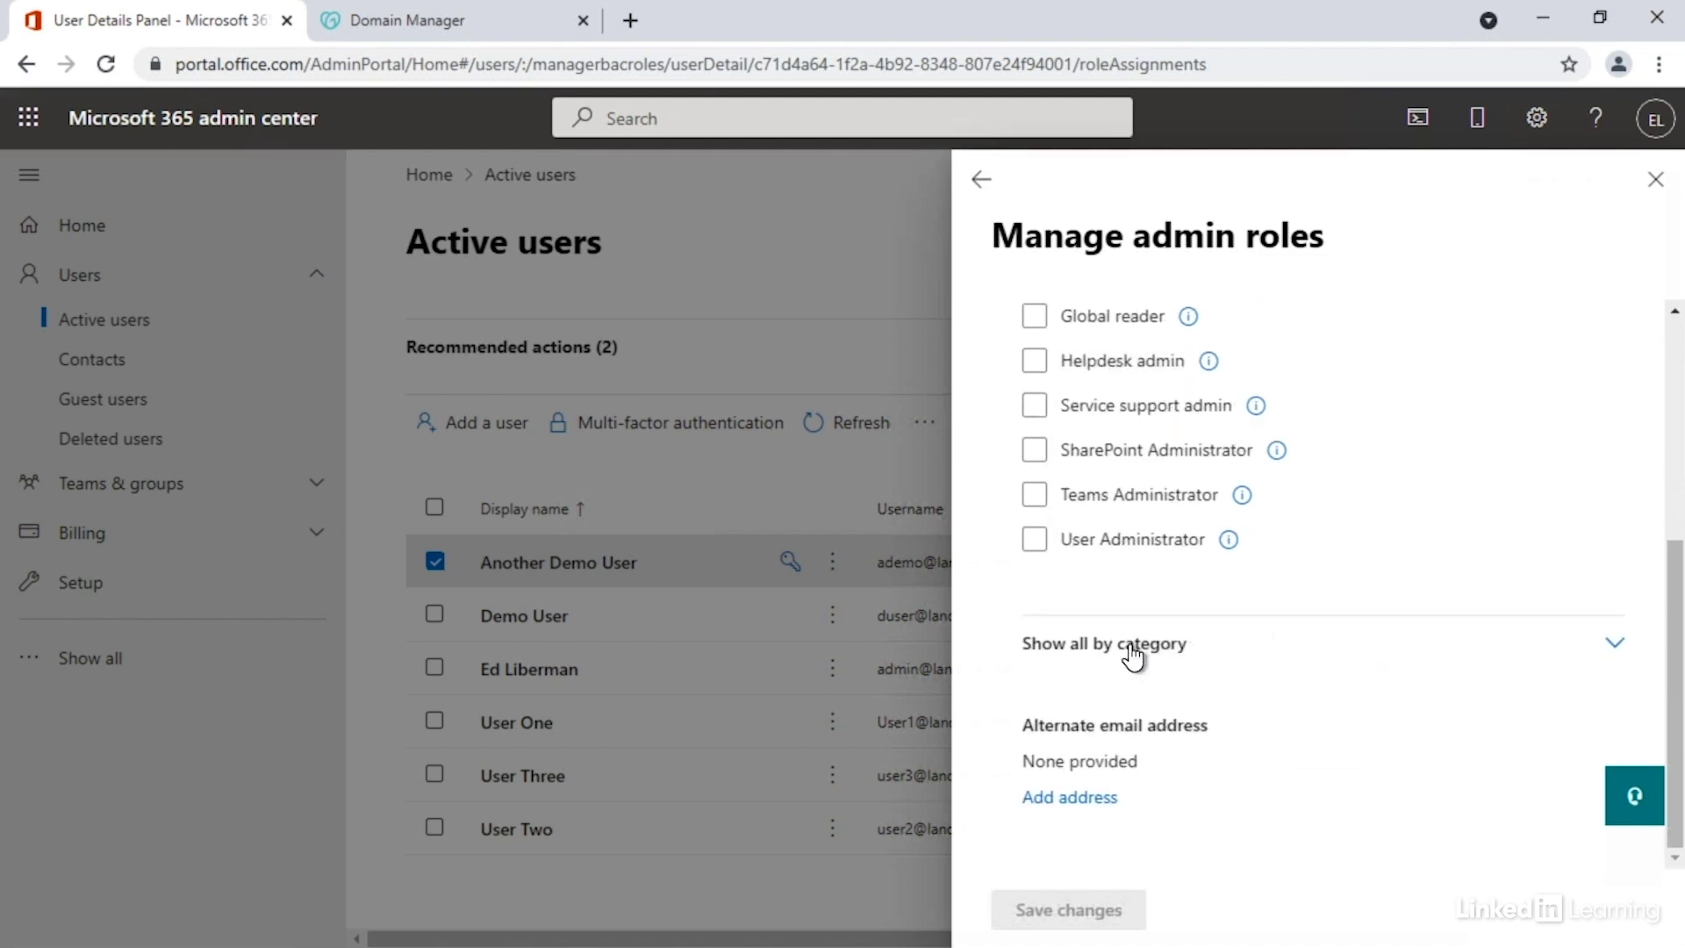
- Check Security admin in the roles-by-category list and save the assignment
click(1614, 644)
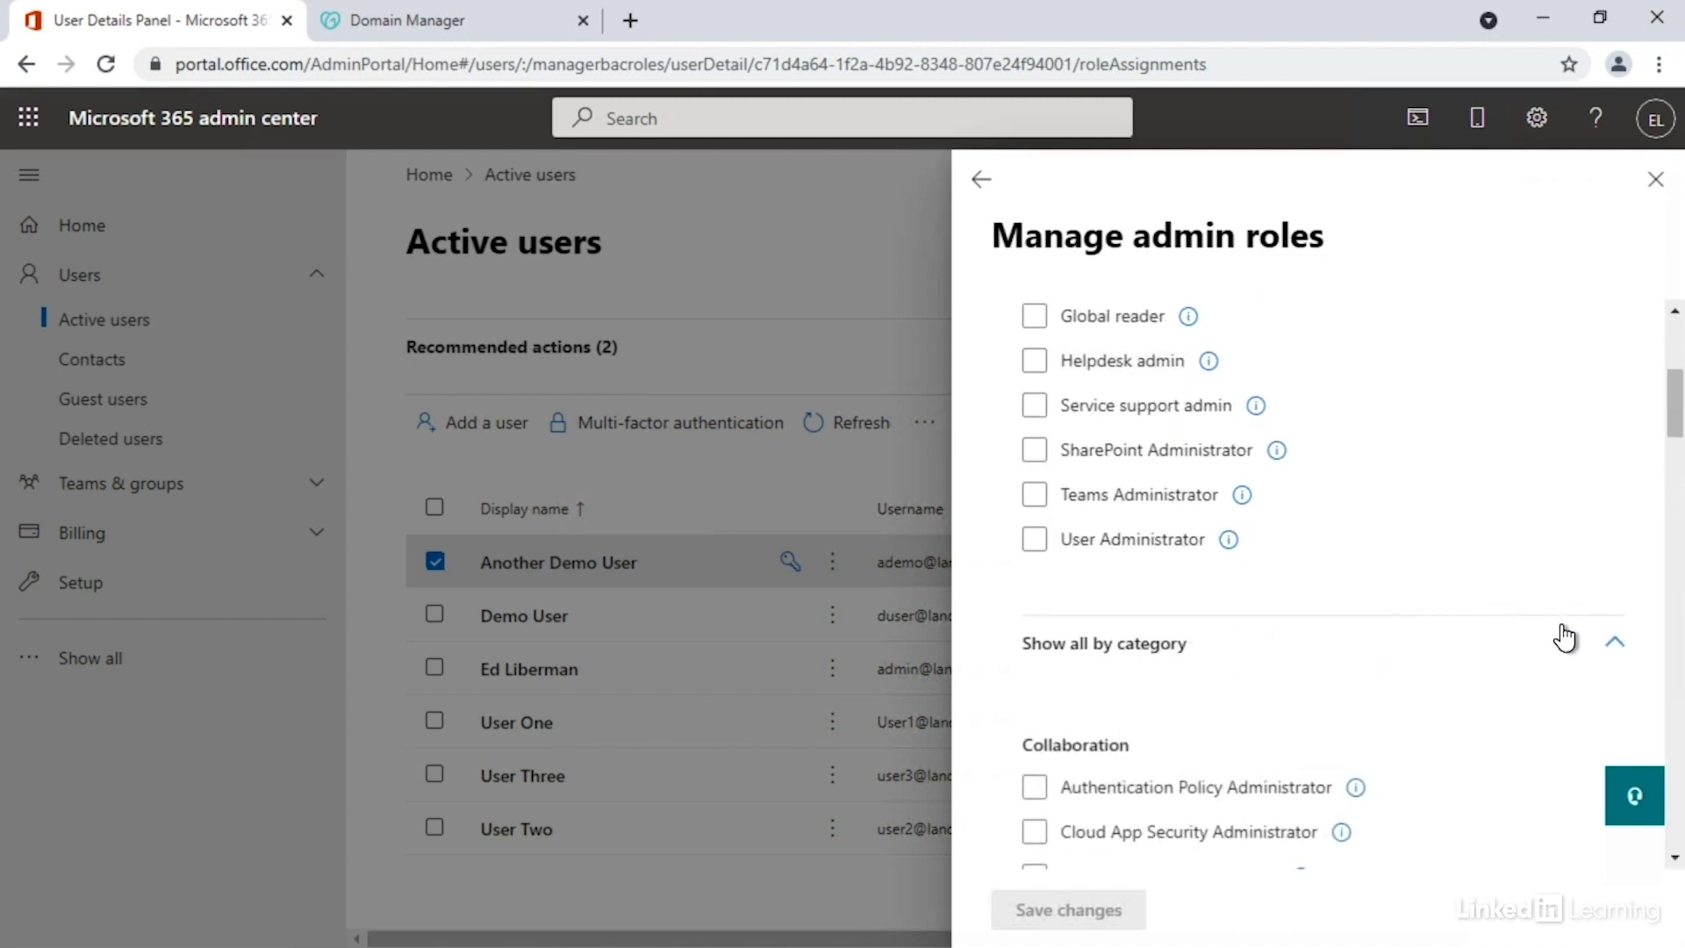
scroll(1550, 619, down, 4)
scroll(1551, 619, down, 4)
scroll(1550, 619, down, 5)
scroll(1545, 623, down, 3)
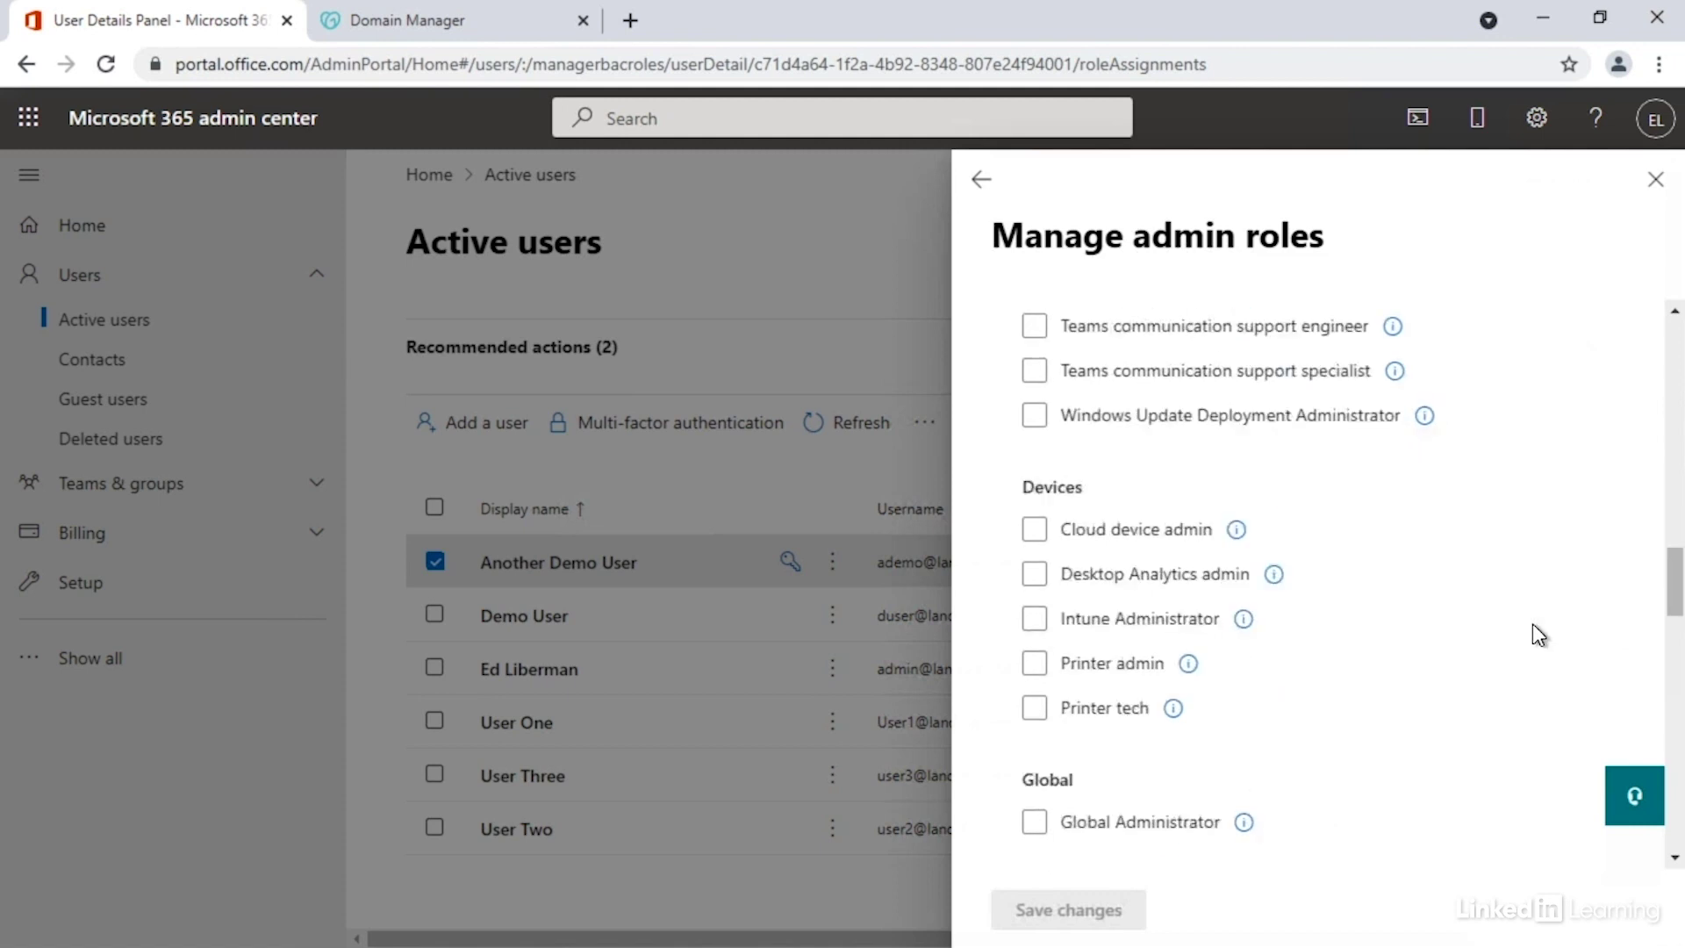
scroll(1533, 625, down, 5)
scroll(1510, 645, down, 4)
scroll(1493, 641, down, 3)
scroll(1457, 641, down, 3)
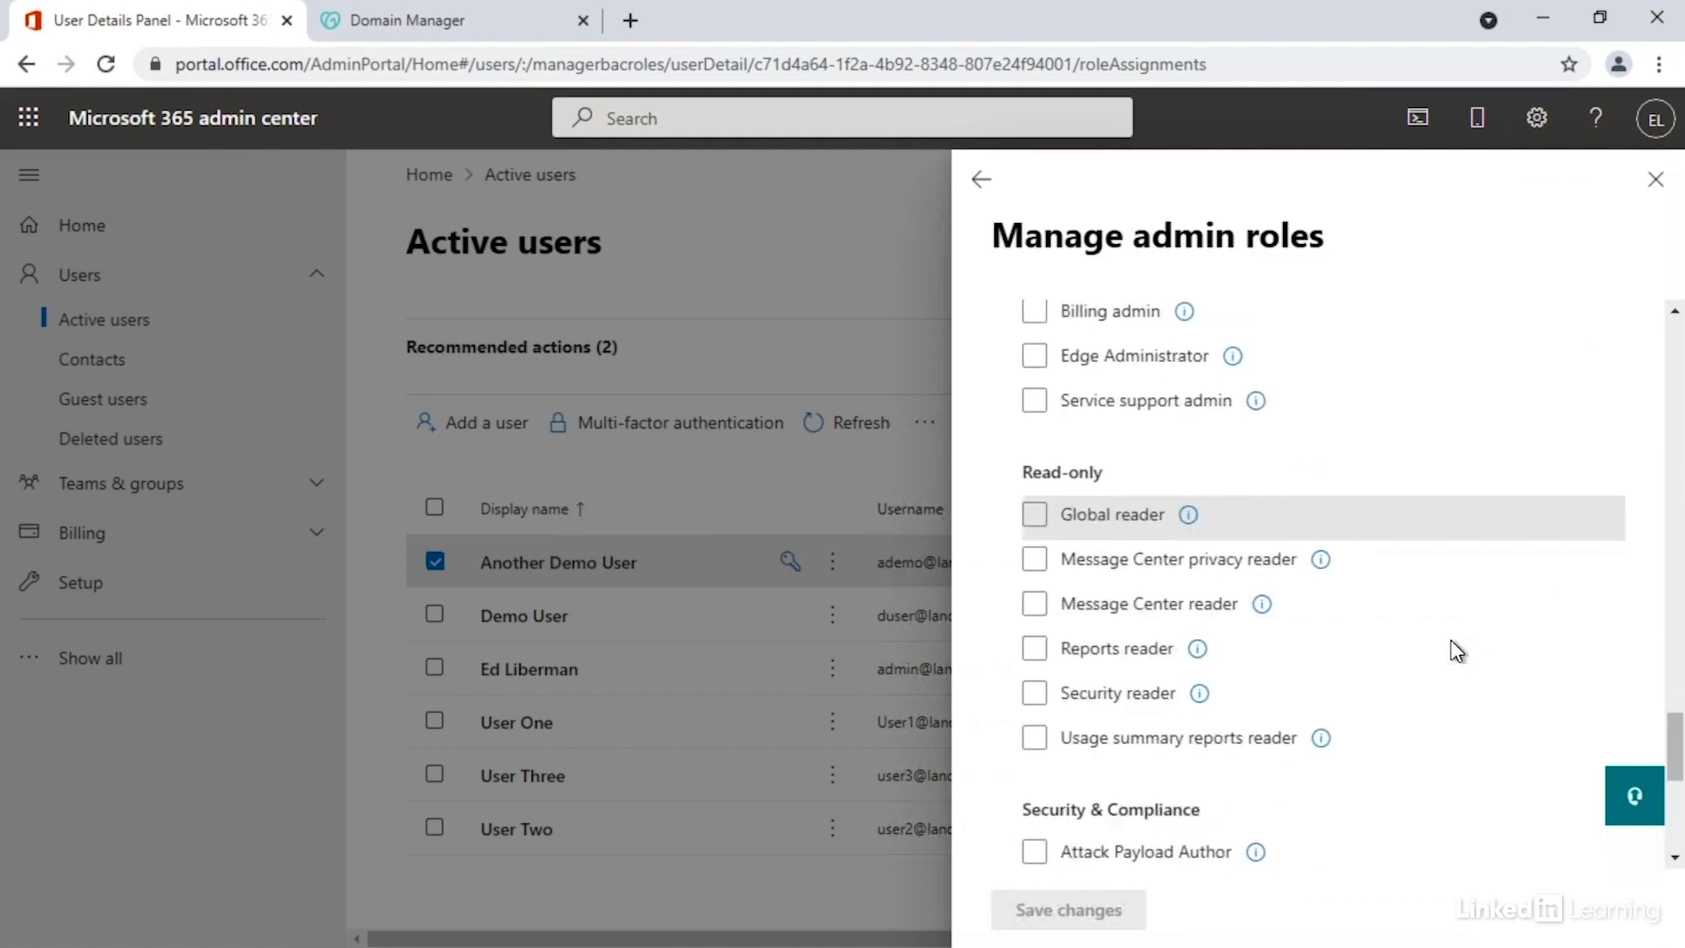
scroll(1451, 652, down, 4)
scroll(1427, 651, down, 2)
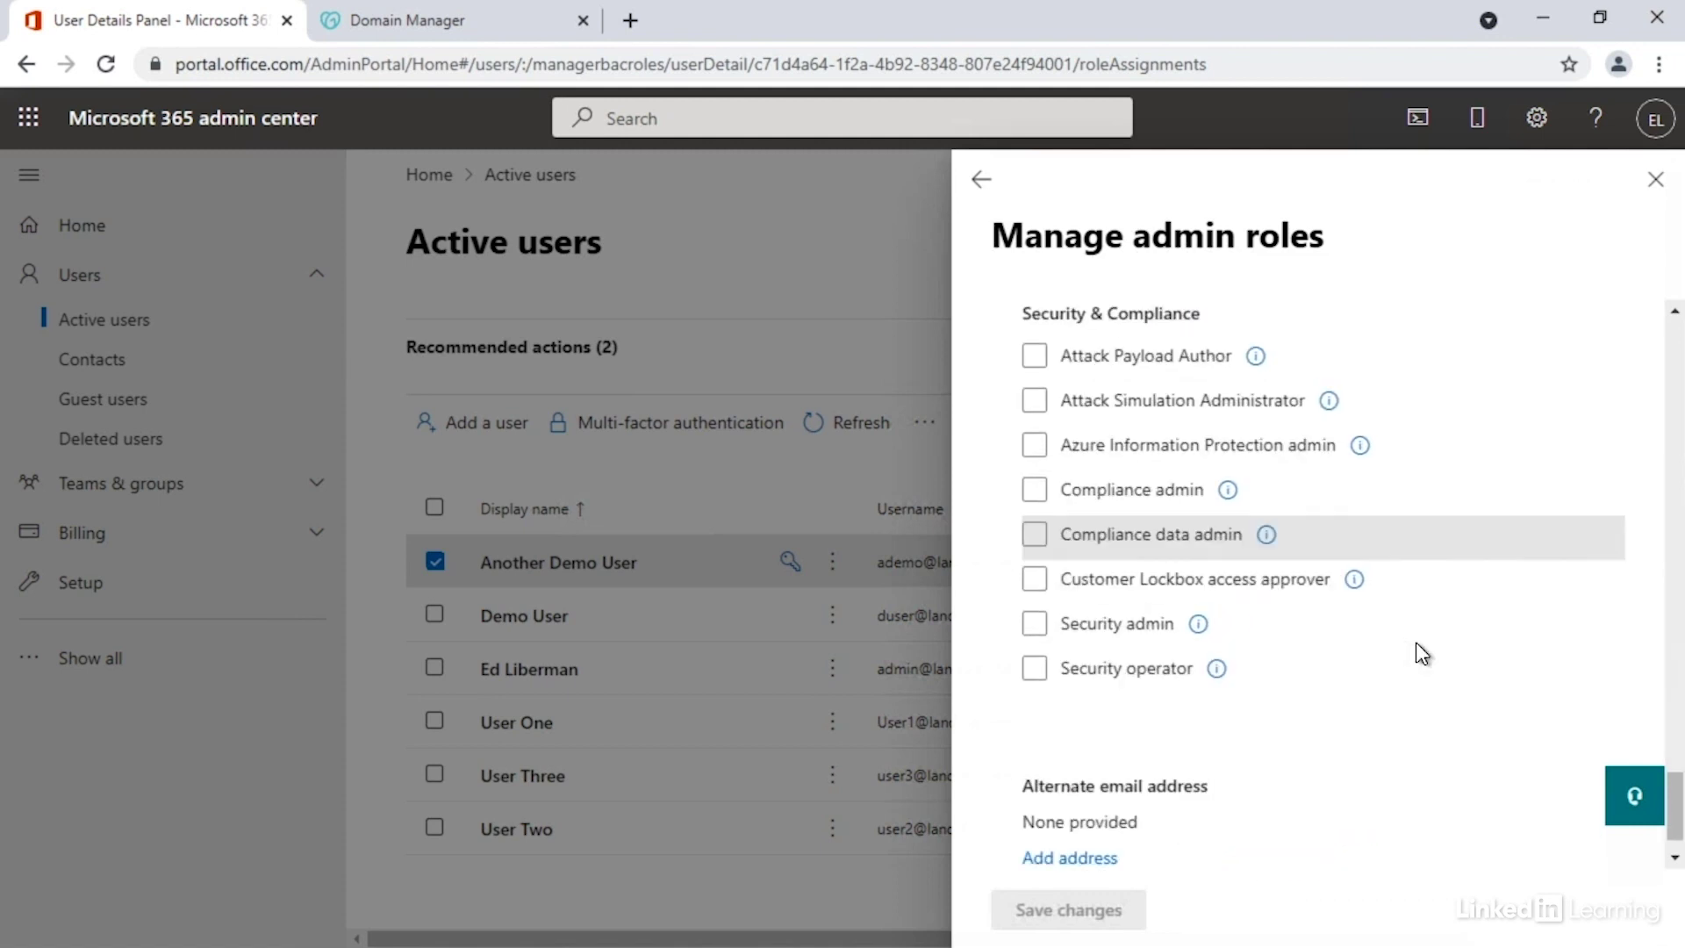
click(1114, 646)
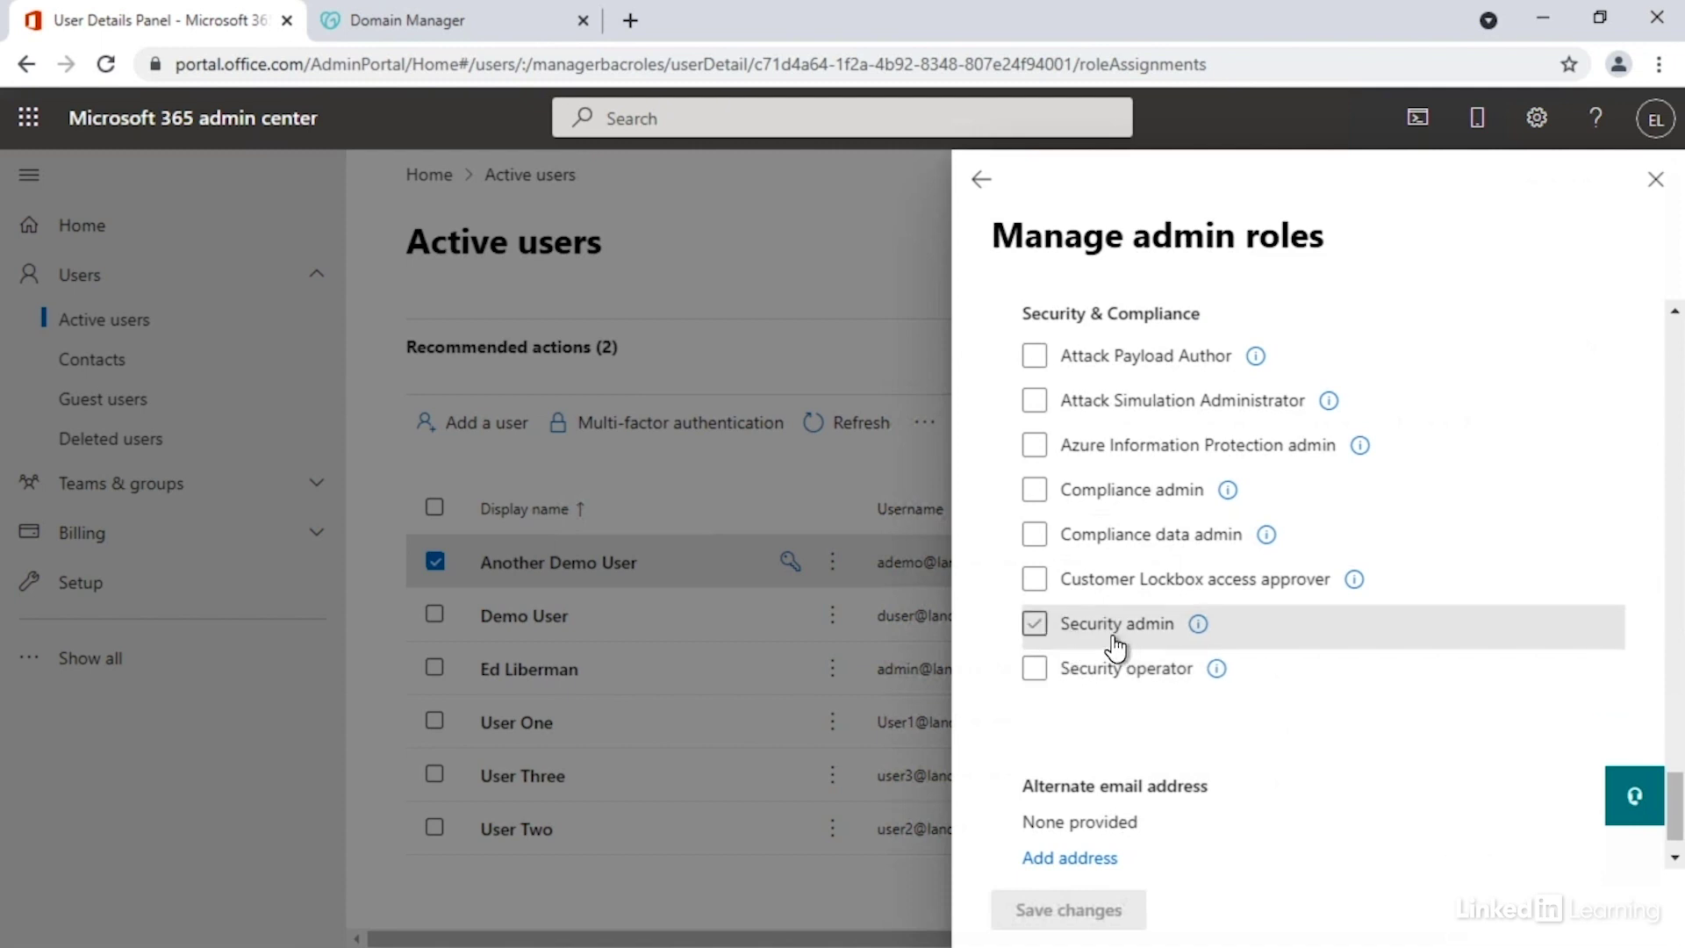
click(1040, 625)
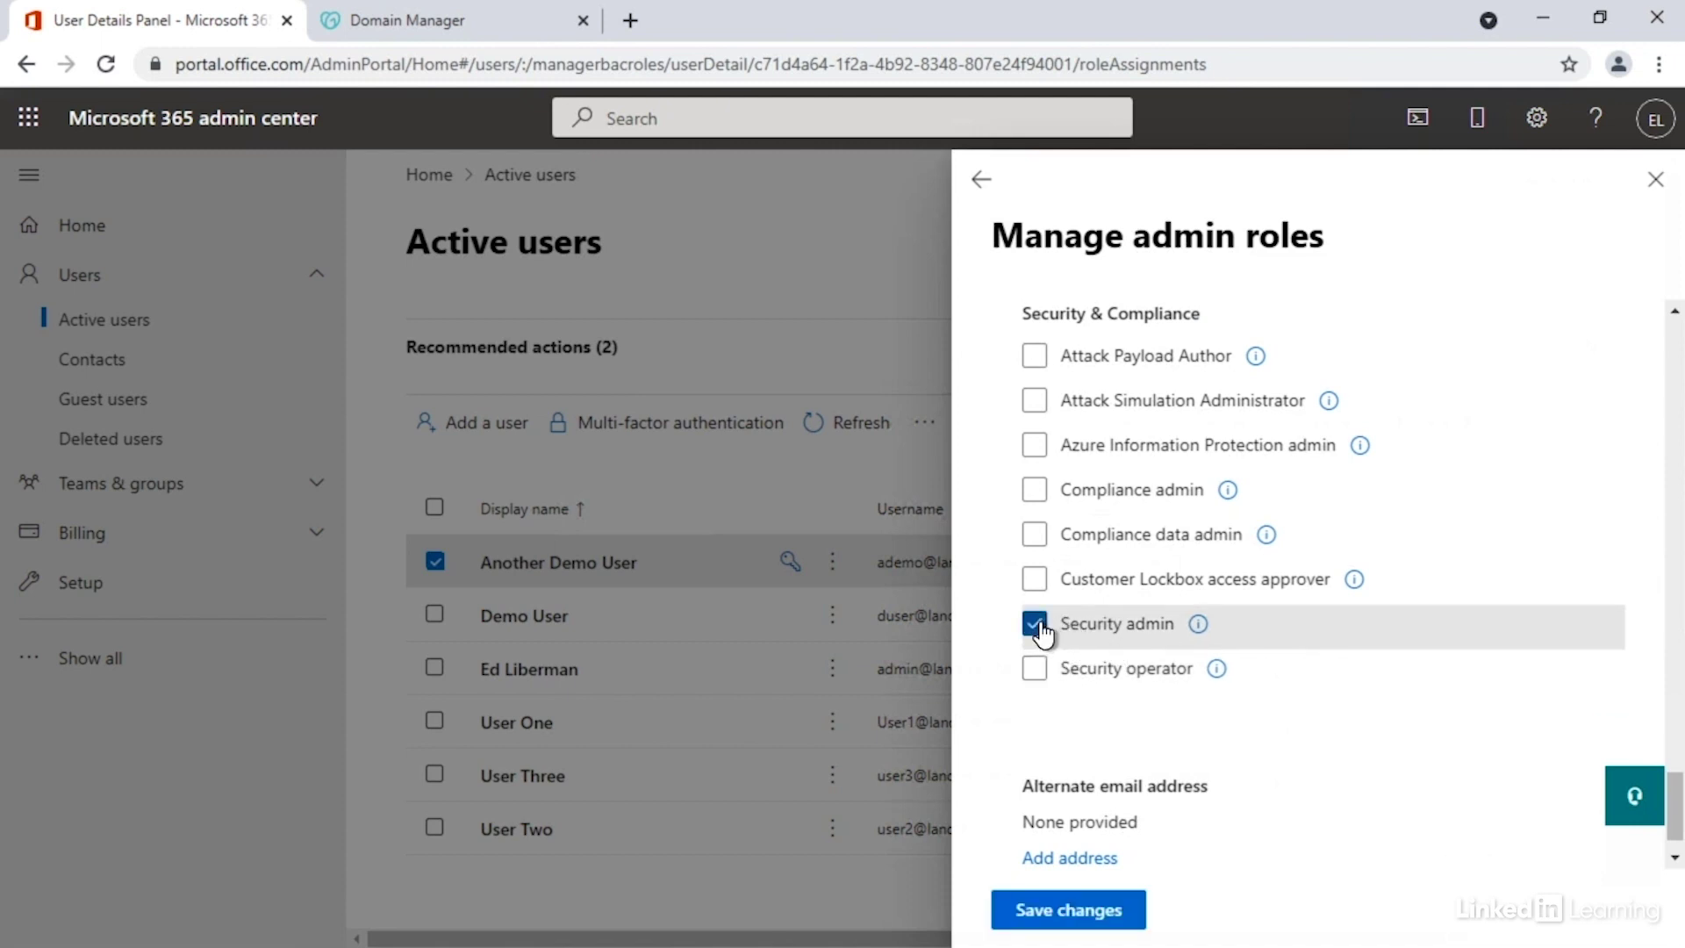
click(1107, 921)
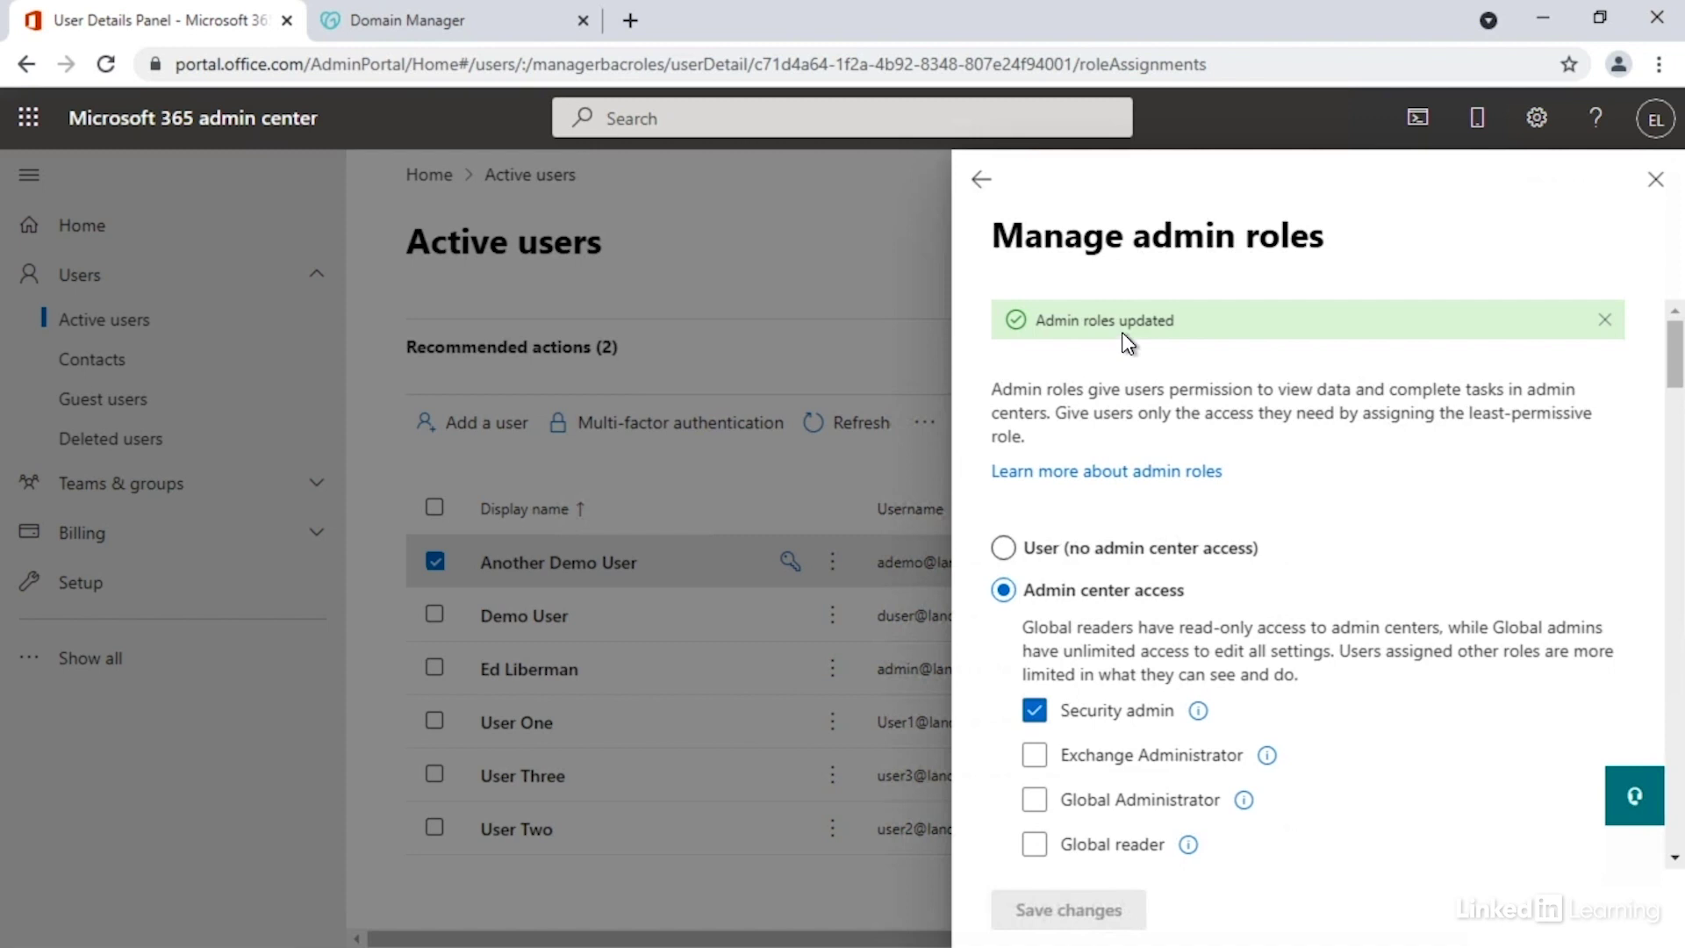
- Refresh Another Demo User's details, close the panel, and reopen the account
click(979, 182)
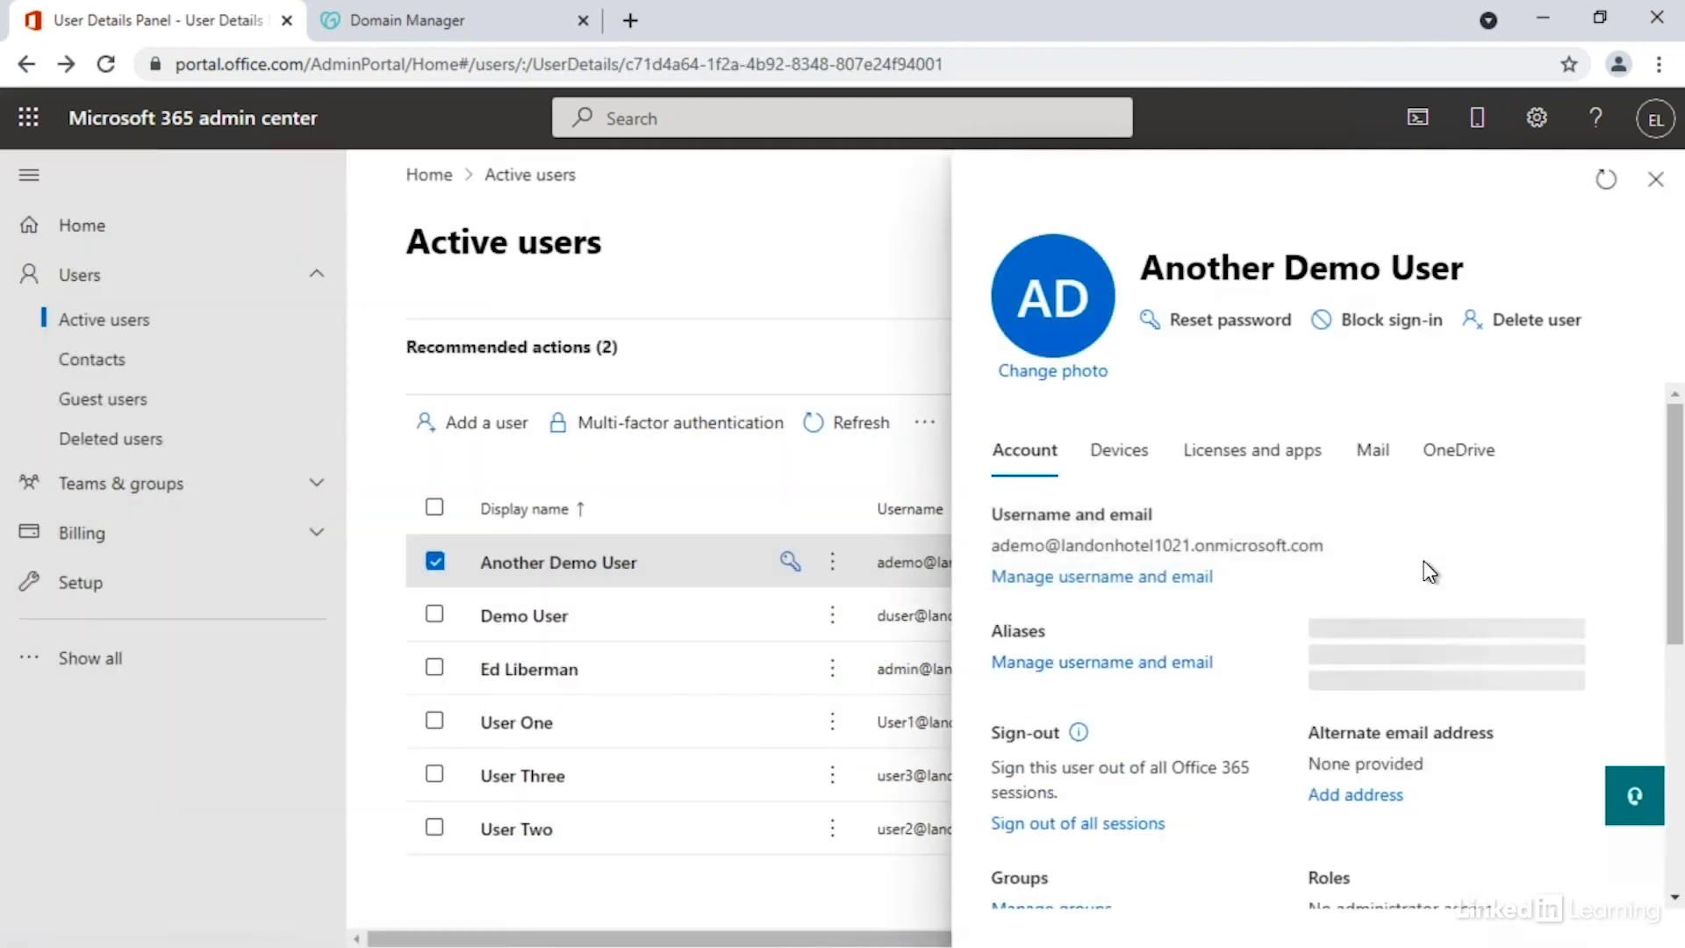
scroll(1424, 560, down, 2)
scroll(1423, 568, down, 1)
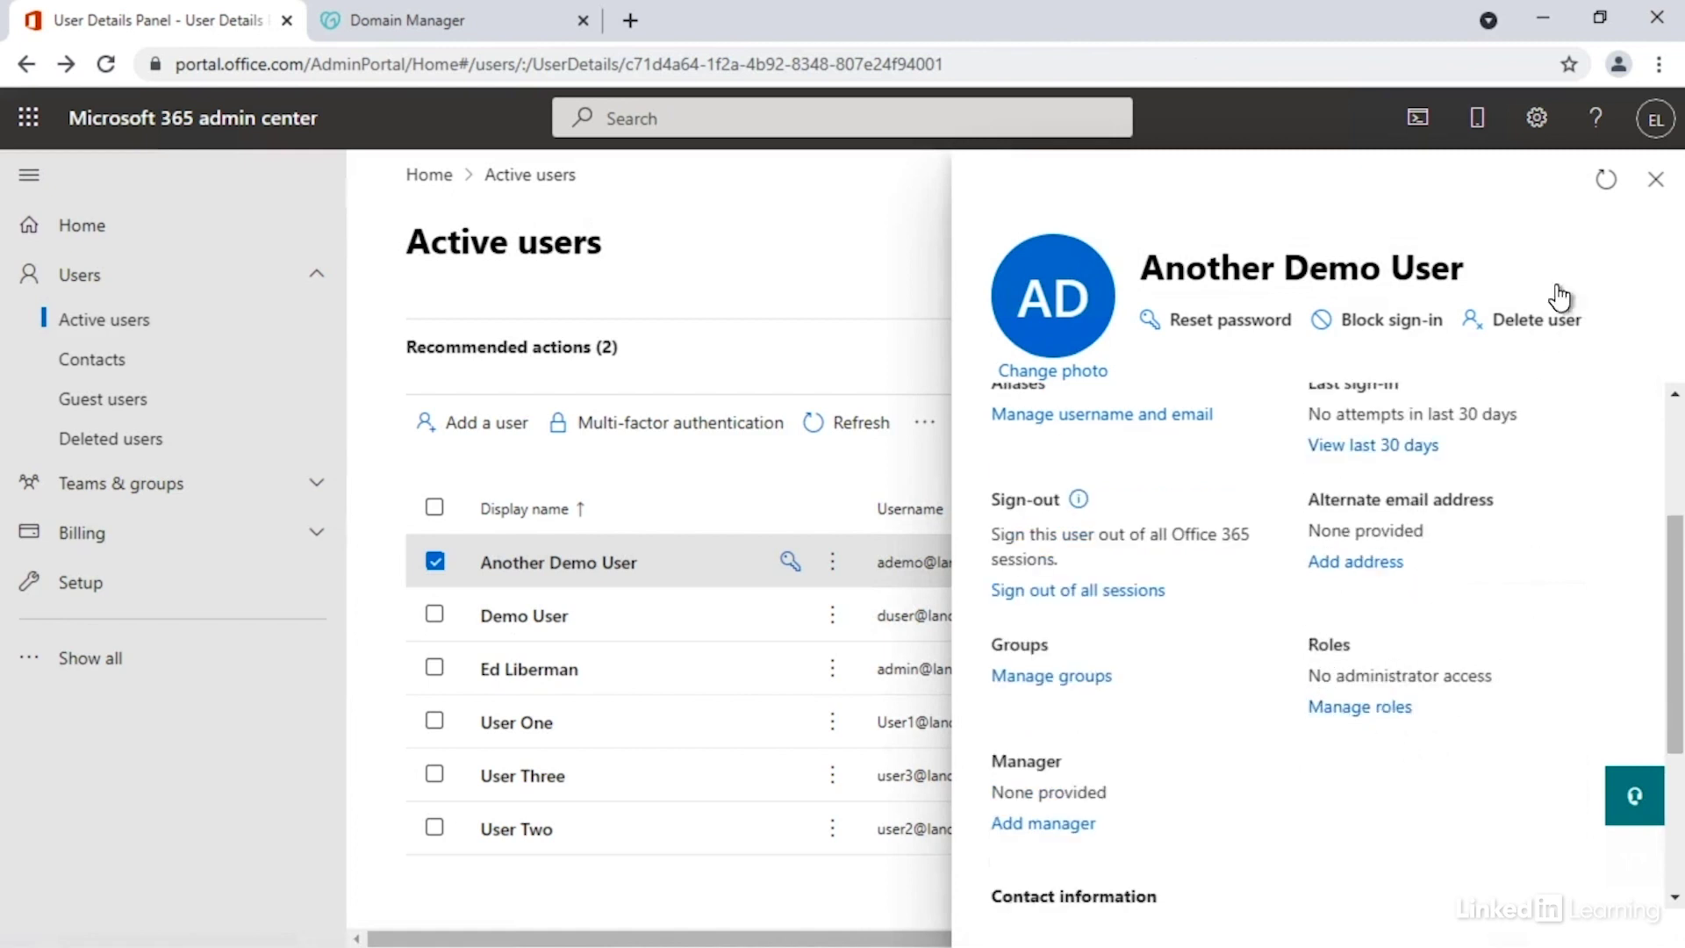
click(1604, 185)
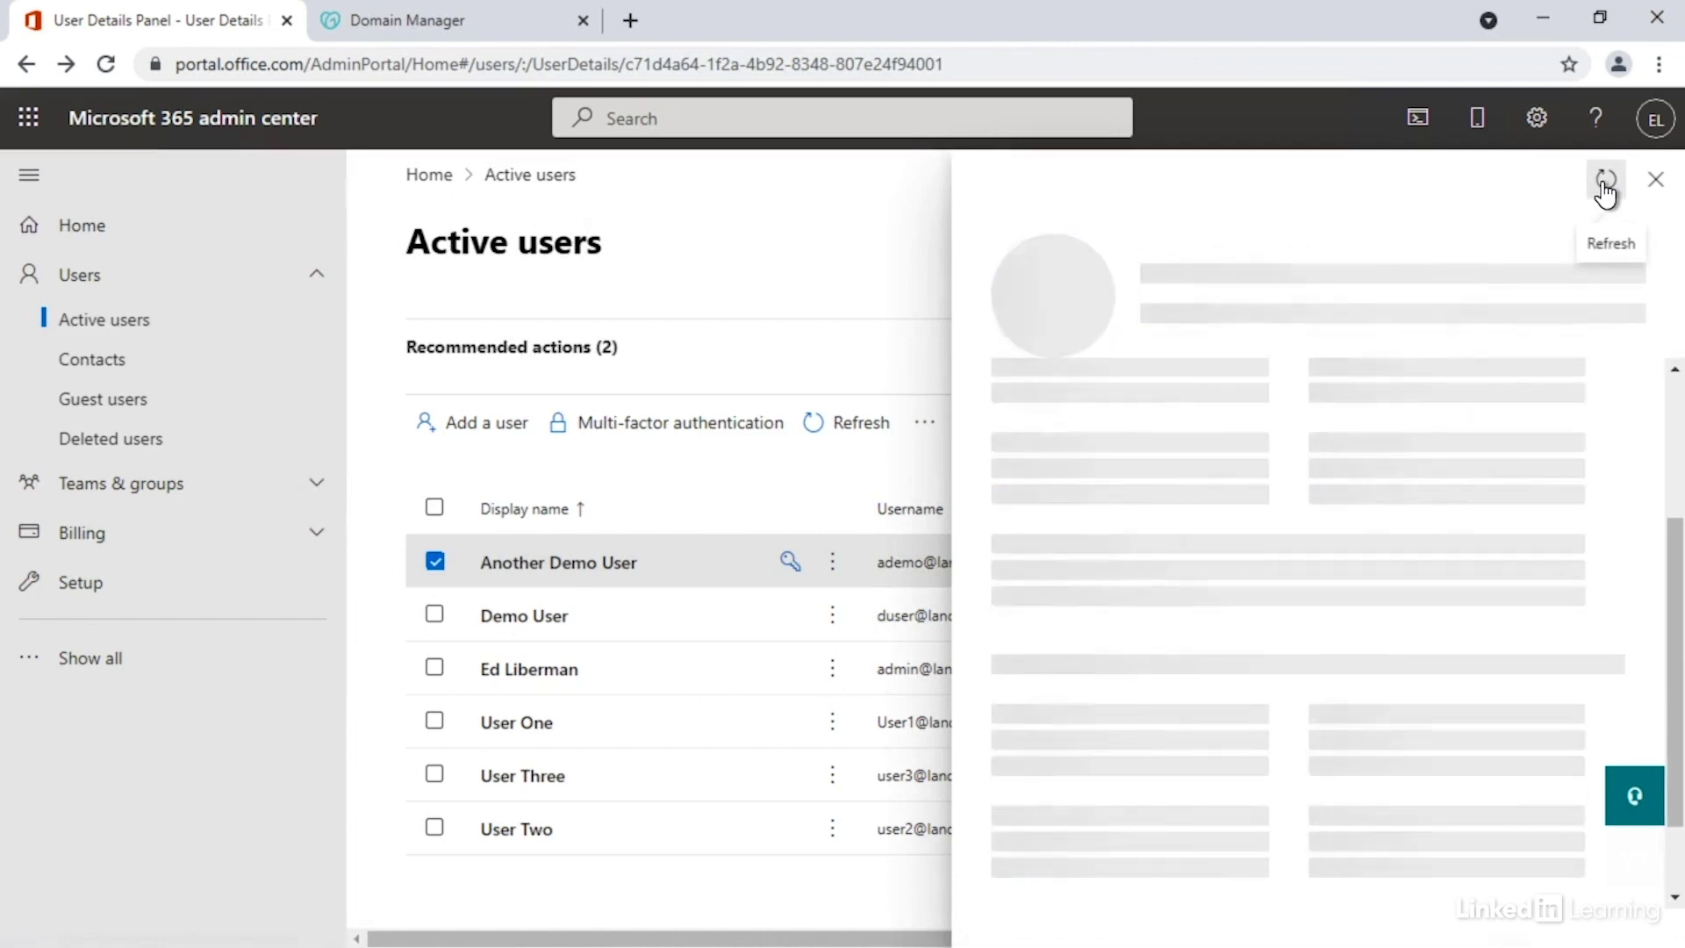
scroll(1490, 532, down, 1)
scroll(1490, 531, down, 1)
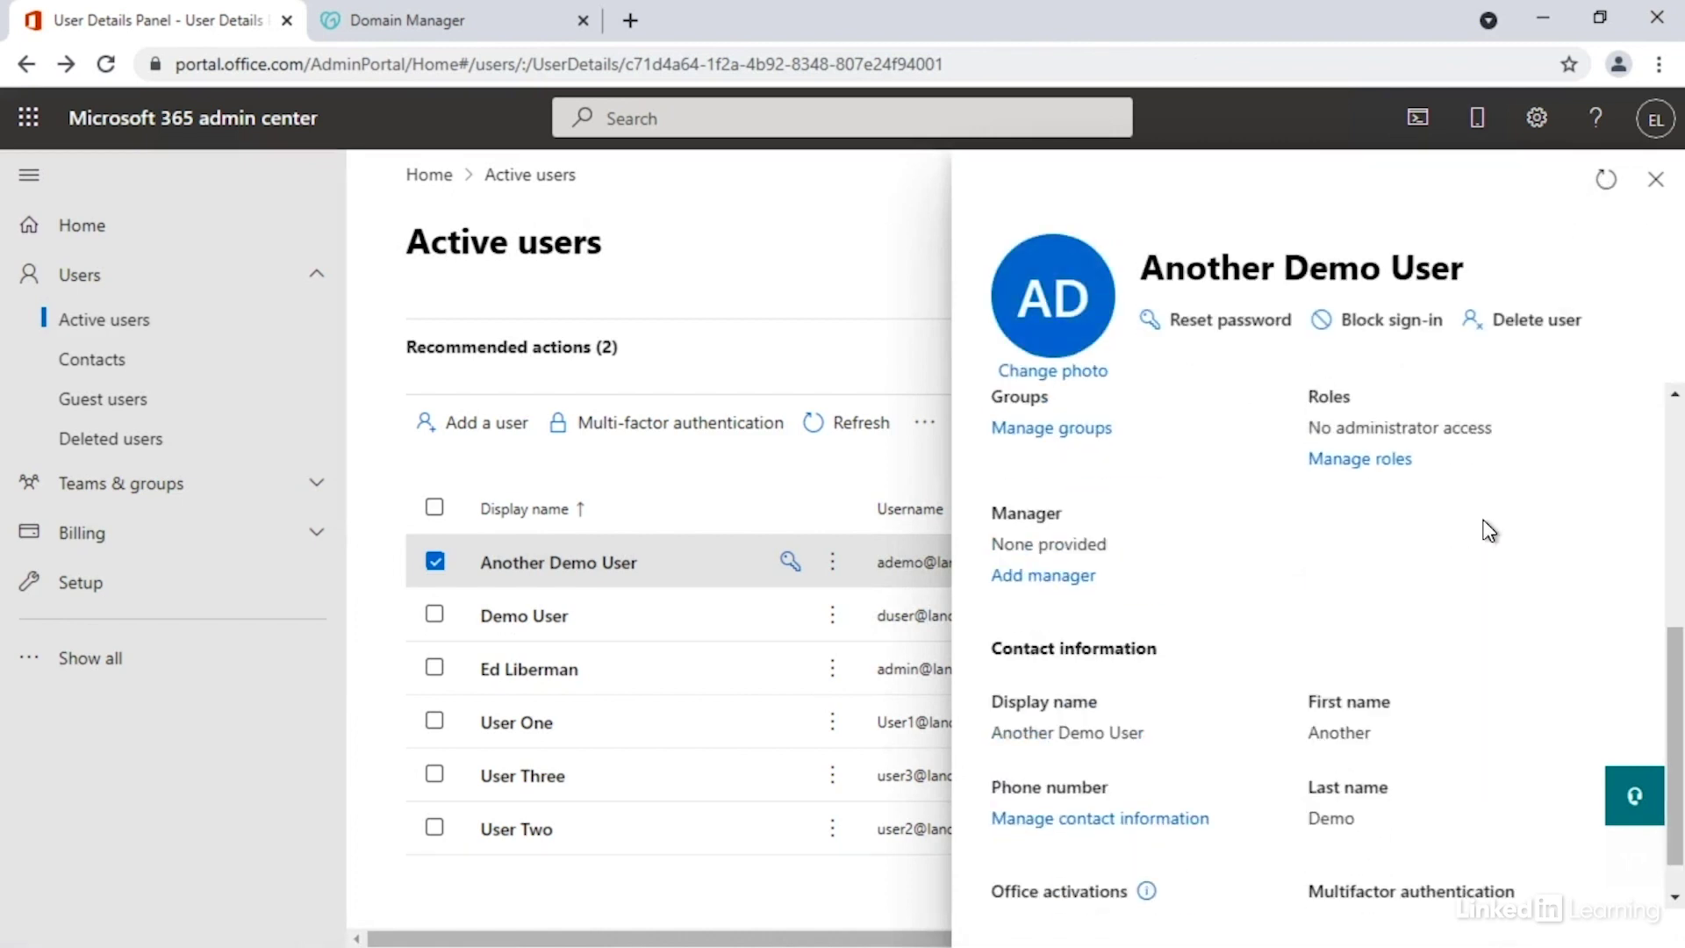
scroll(1489, 531, down, 1)
scroll(1490, 531, up, 2)
scroll(1490, 531, up, 1)
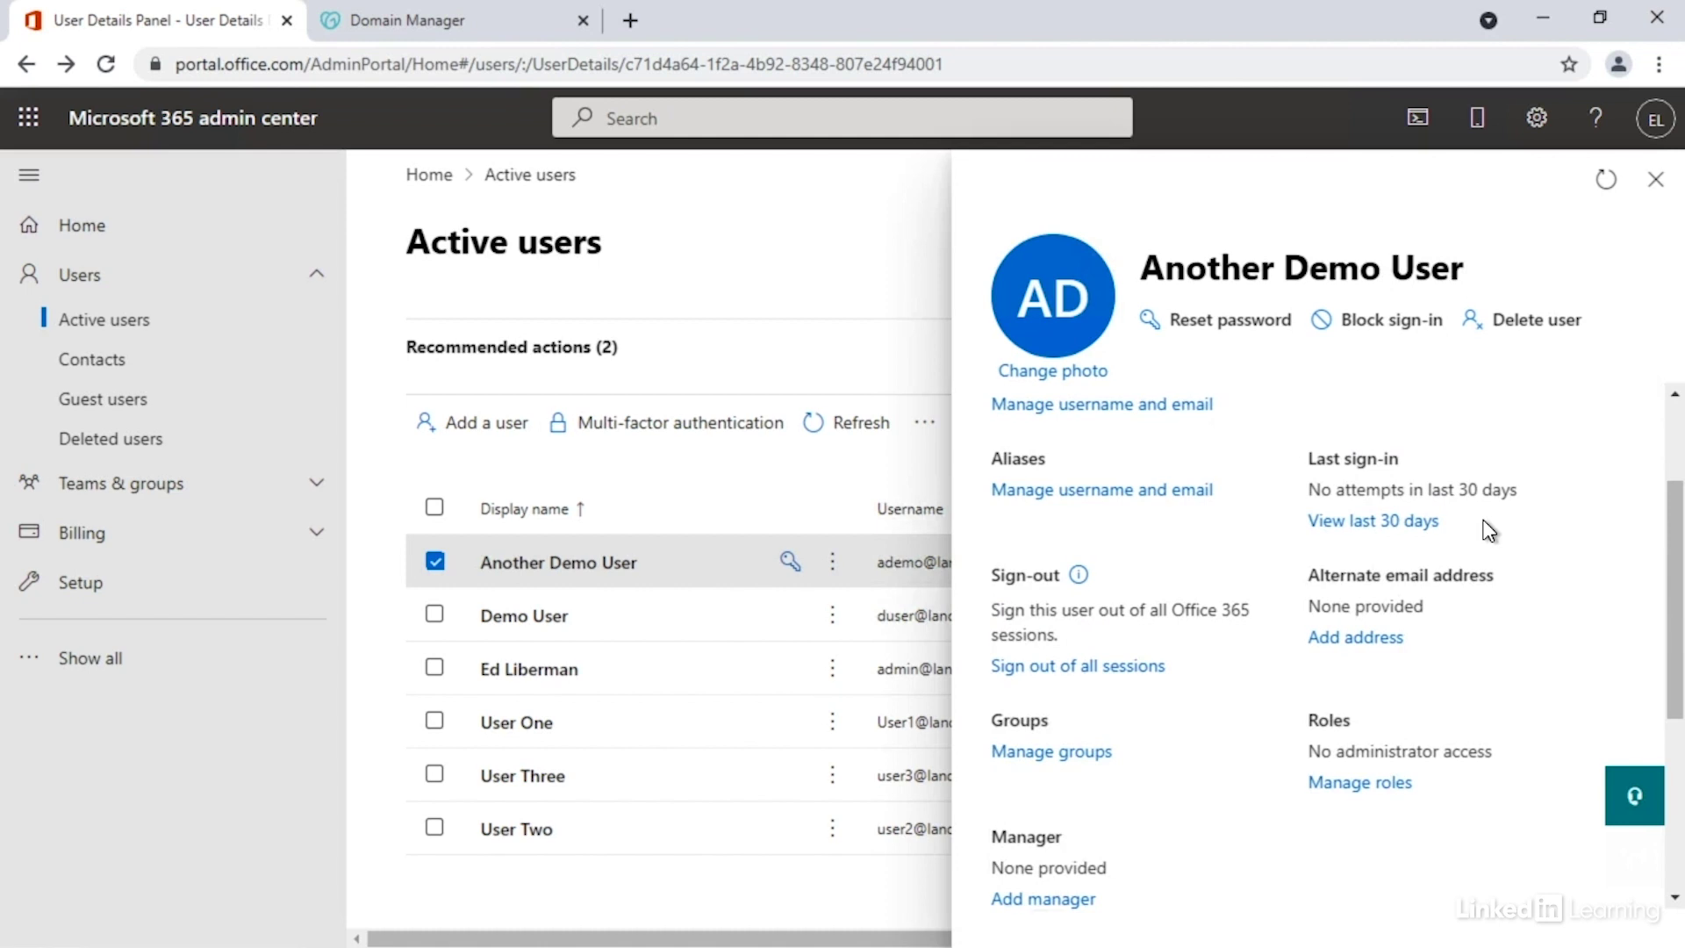
click(1655, 180)
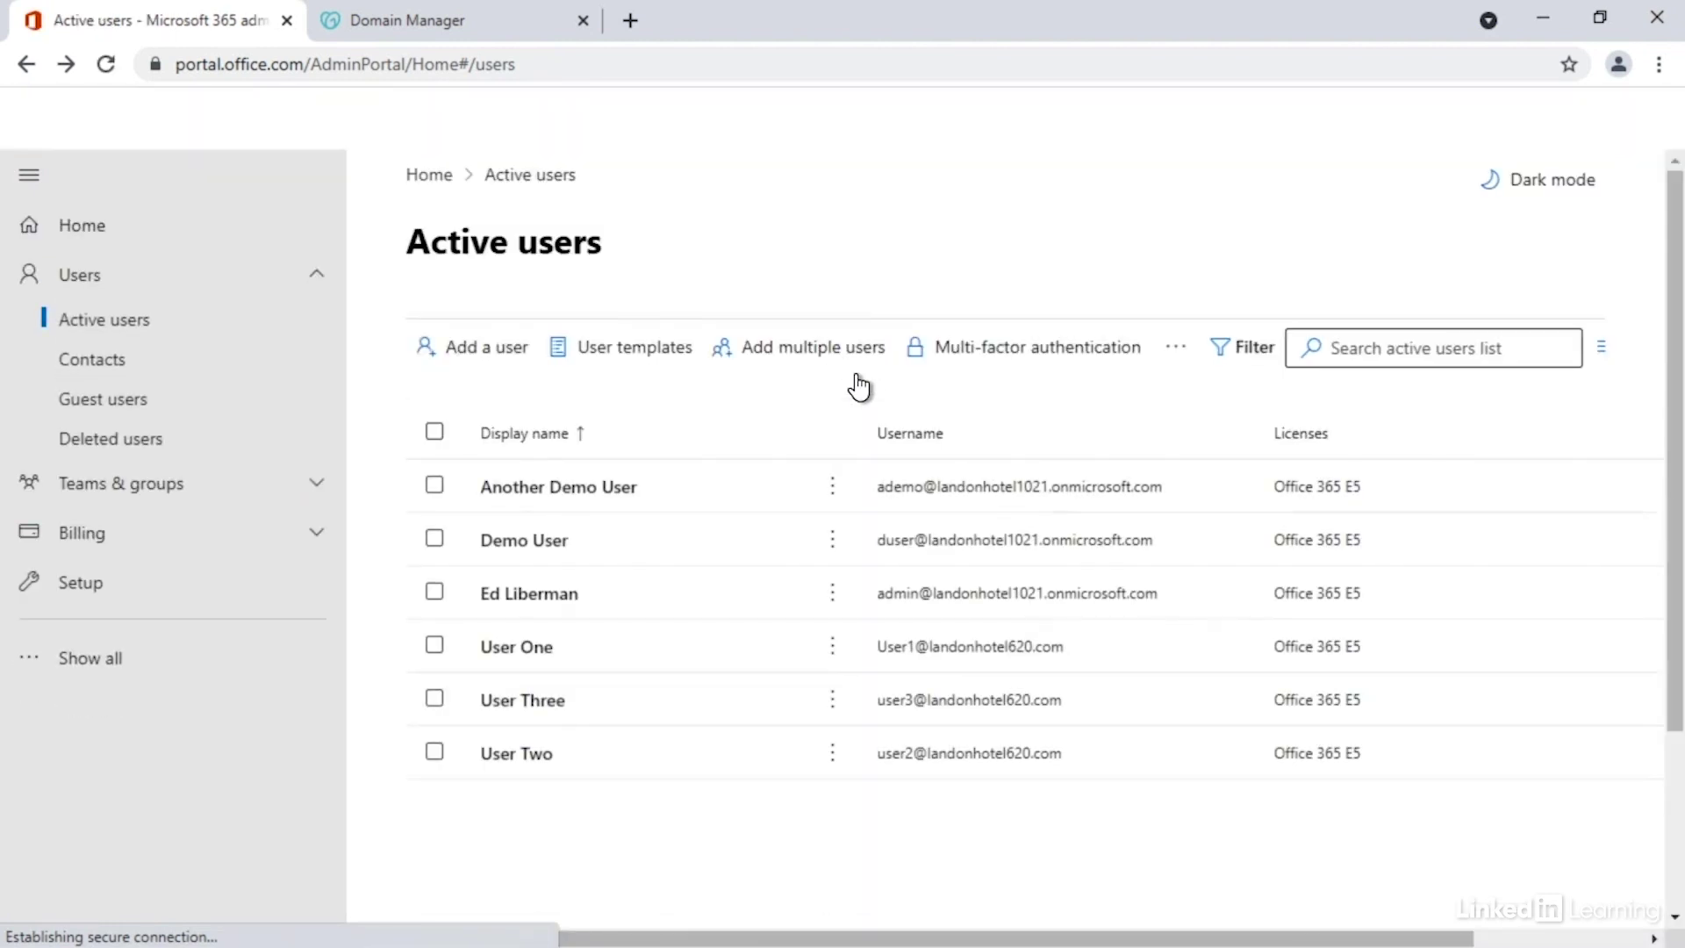
click(611, 489)
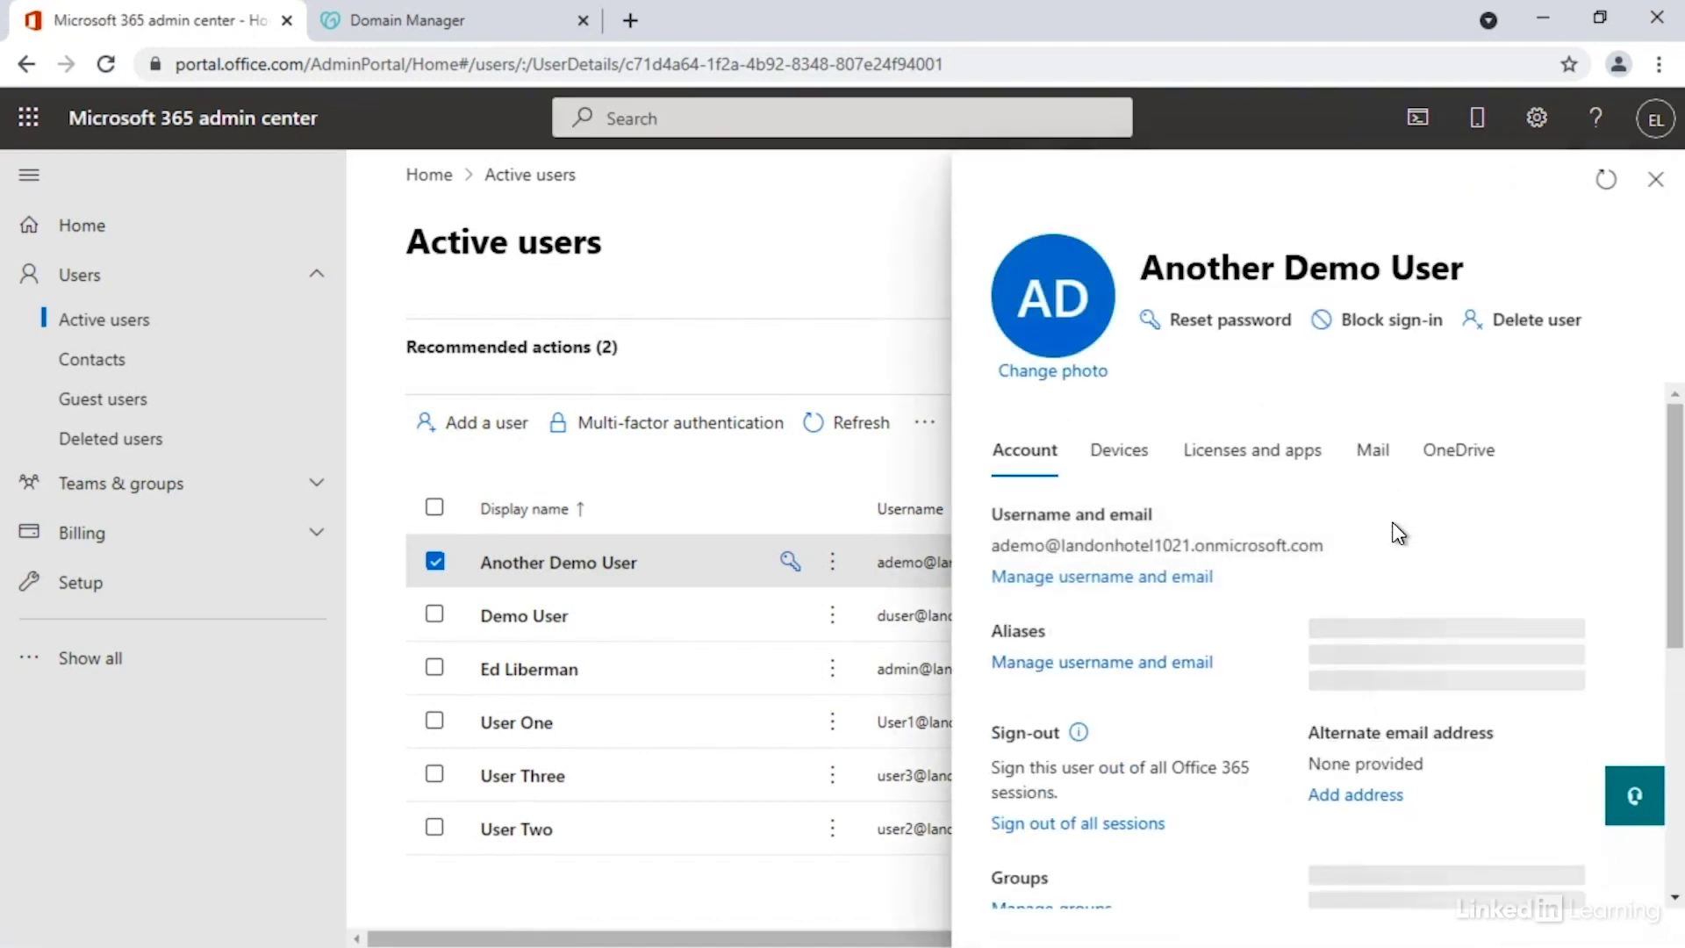
- Verify Another Demo User's Security admin role, close the panel, and expand the navigation
scroll(1399, 533, down, 2)
scroll(1398, 532, down, 1)
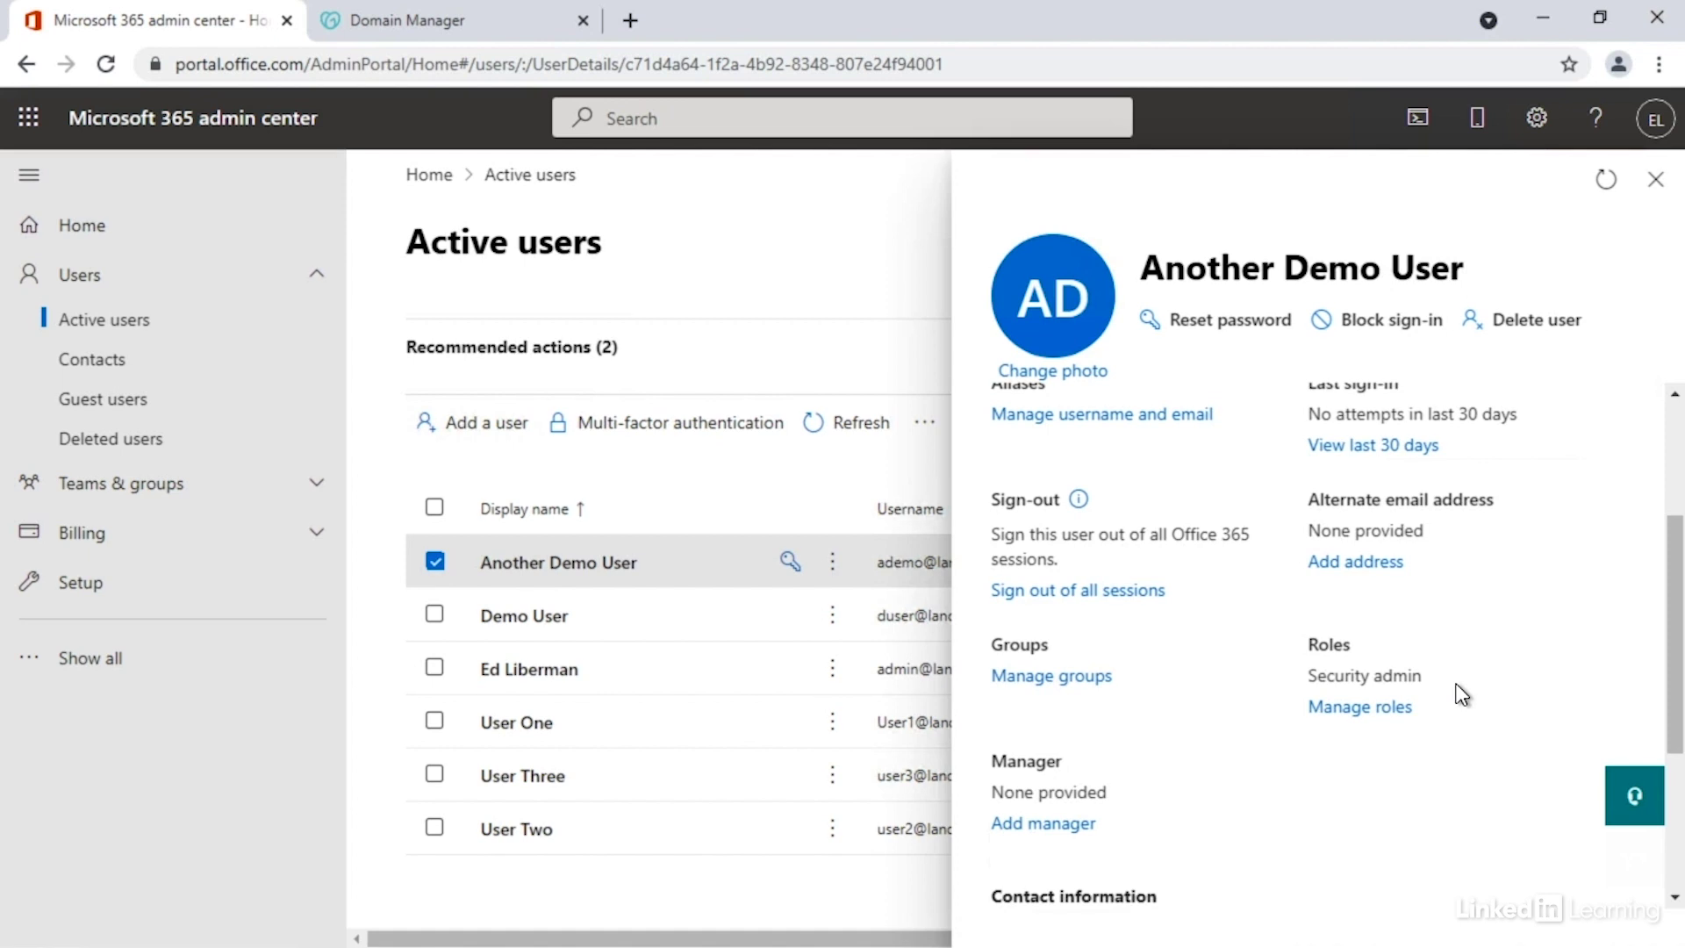
click(1656, 179)
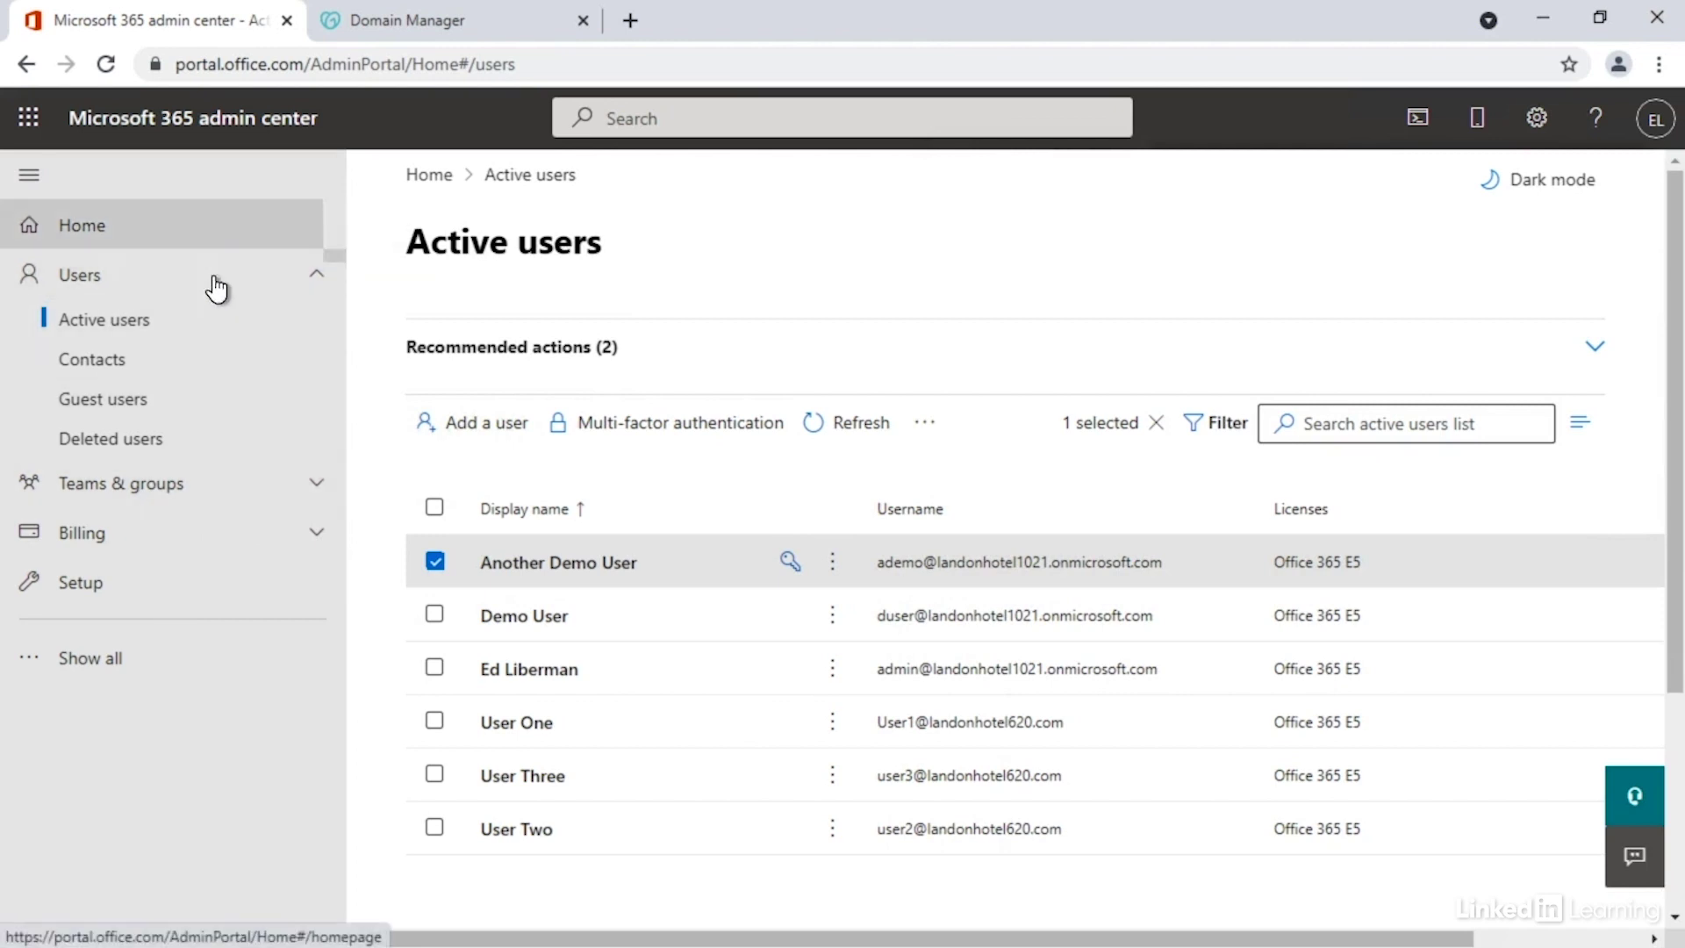
click(95, 673)
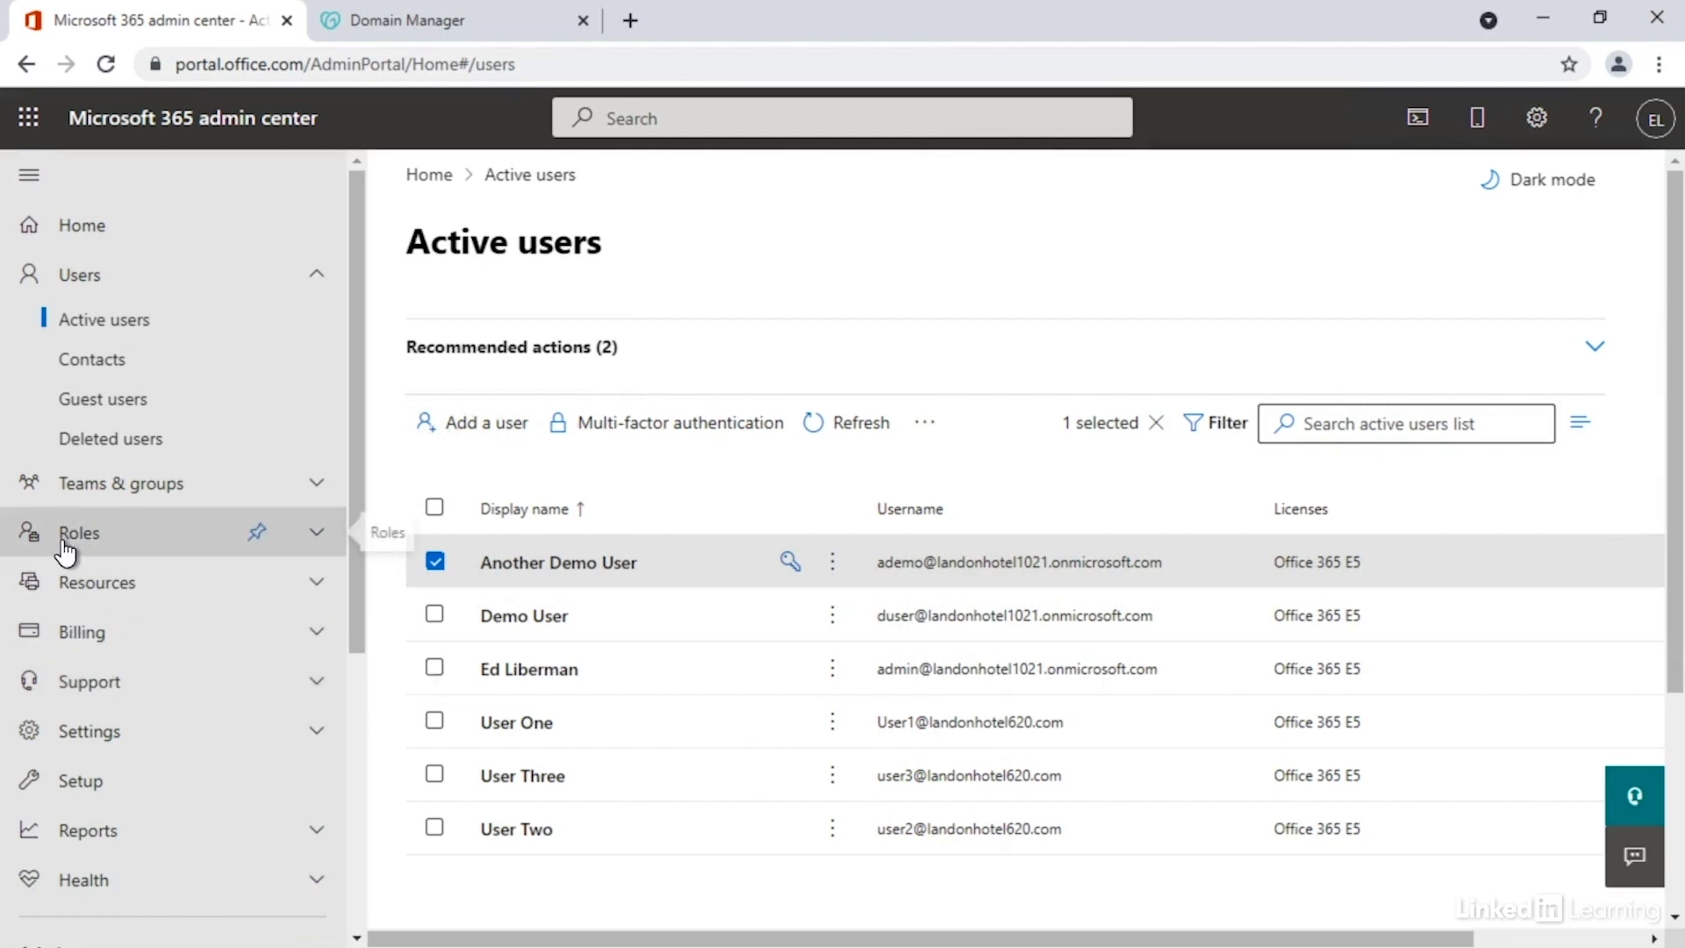
- Check the Global Administrator role's assigned admins: two, including Demo User
click(327, 535)
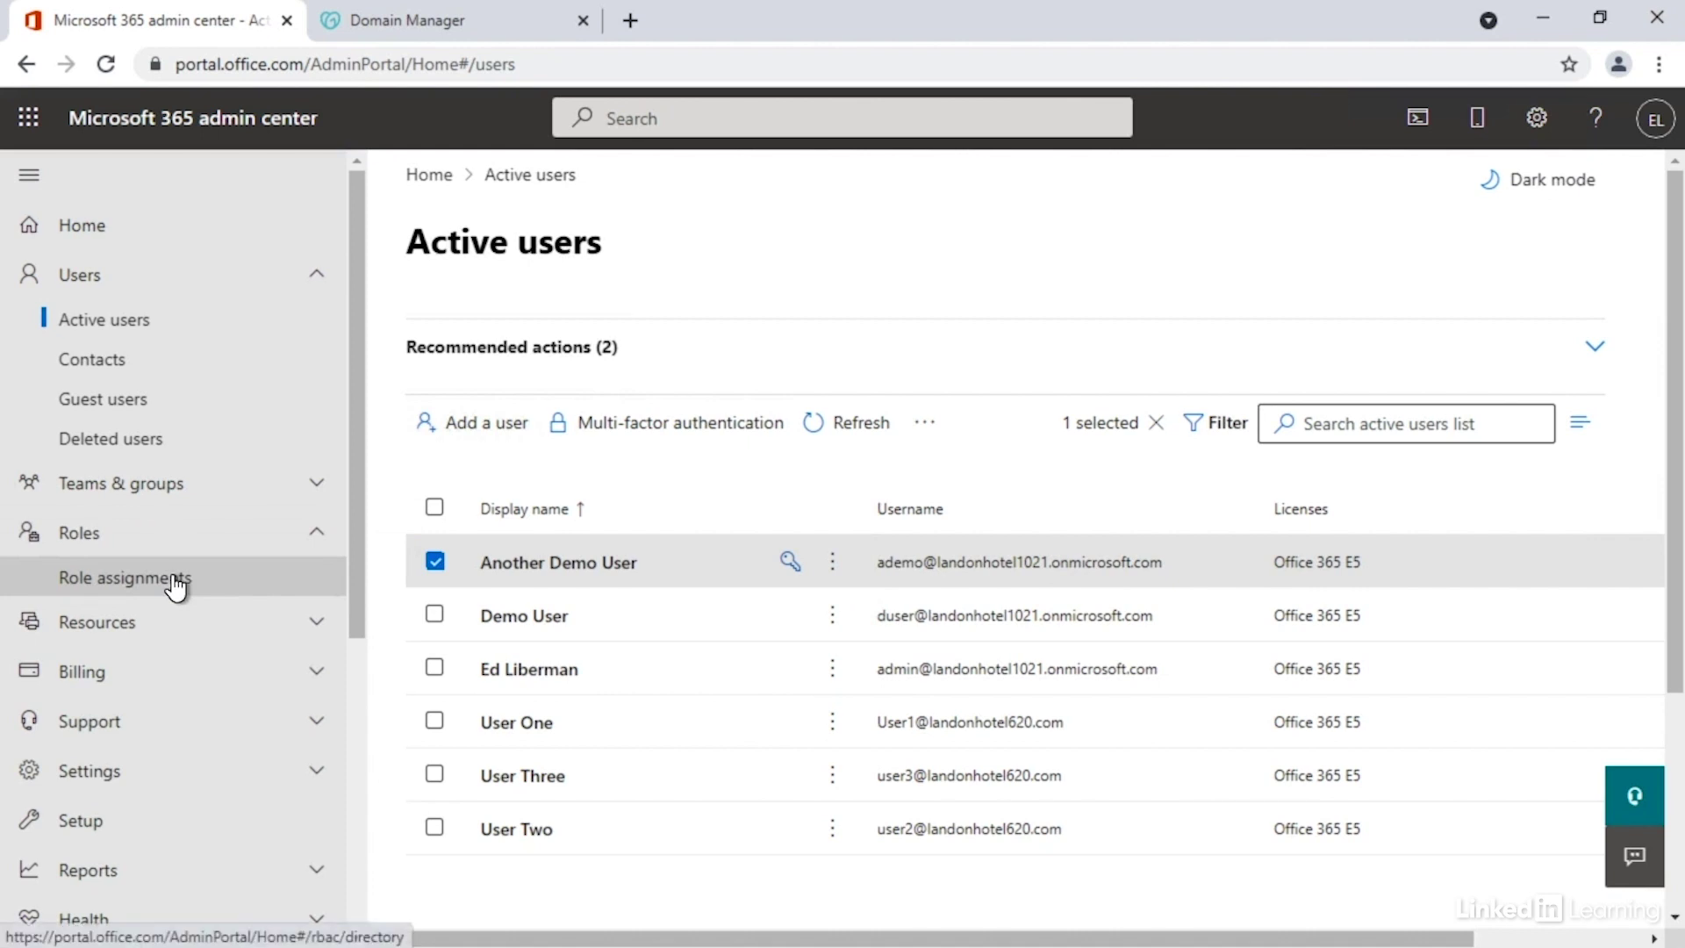
click(173, 579)
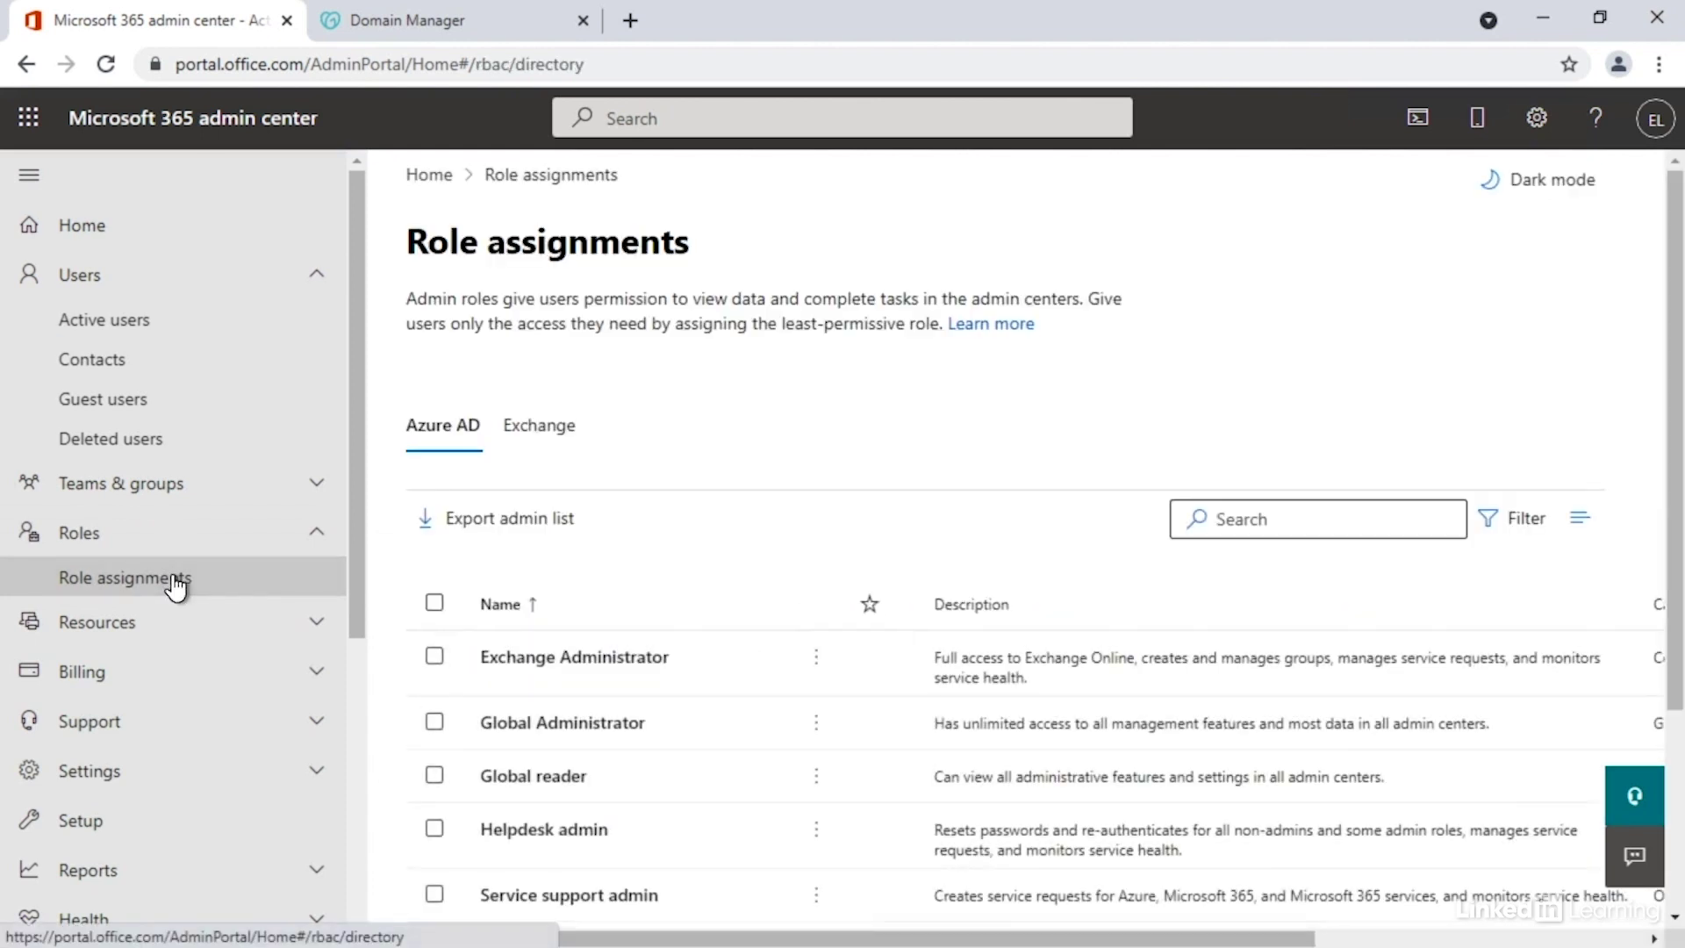
scroll(728, 579, down, 2)
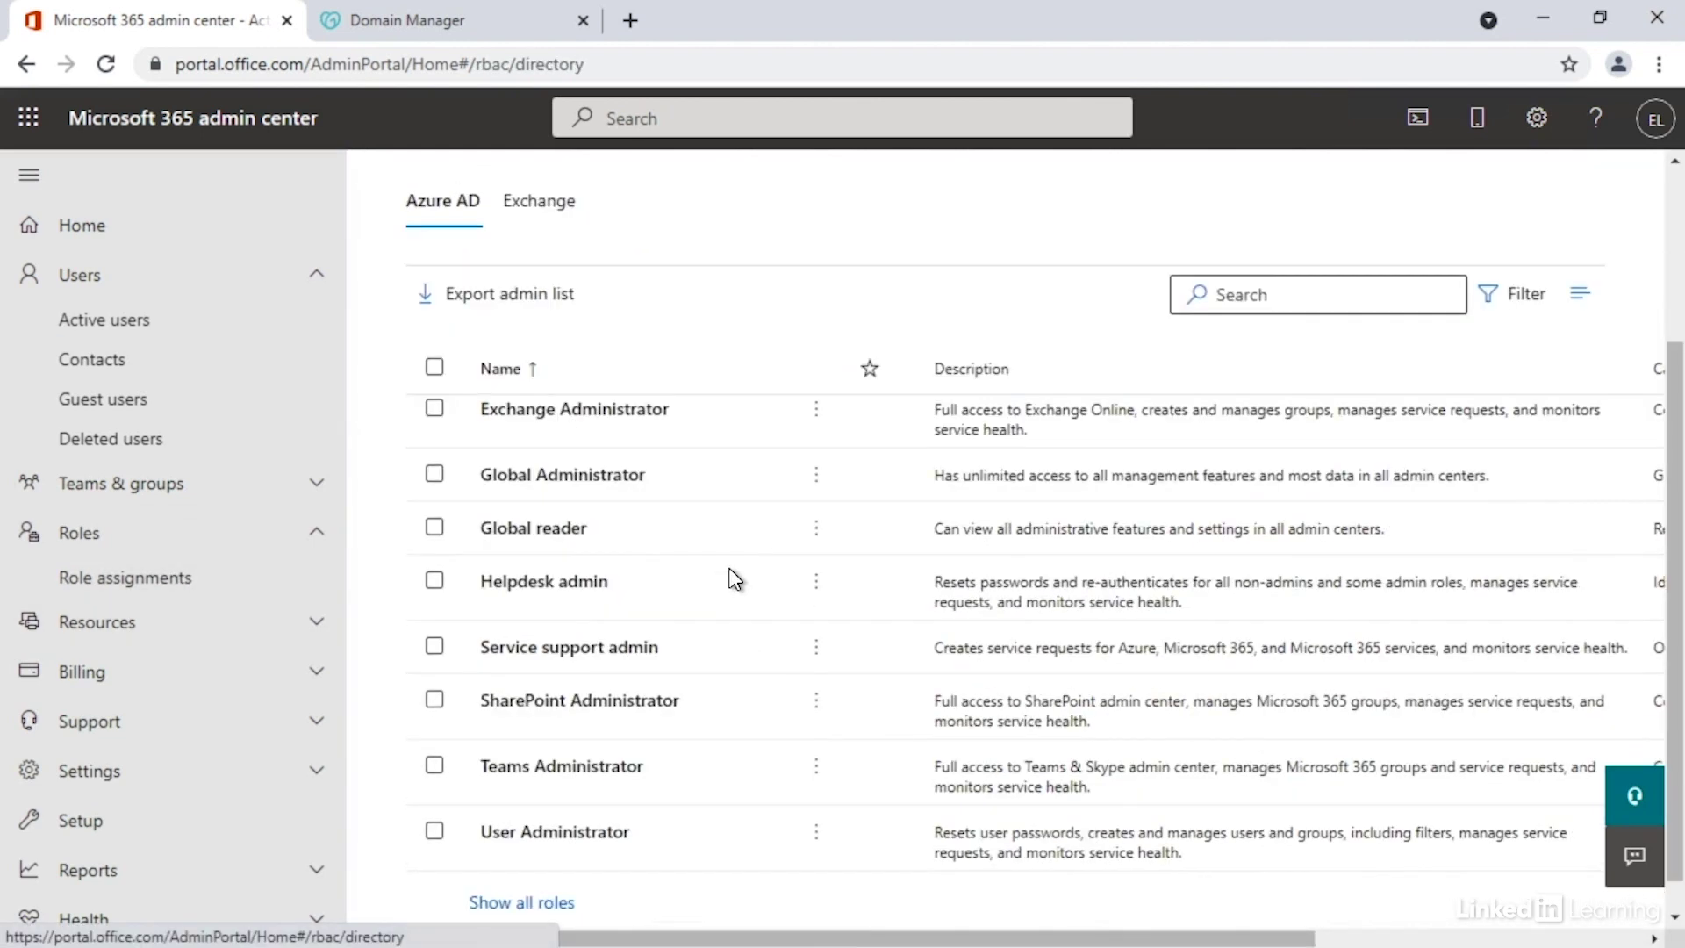
mouse_move(562, 723)
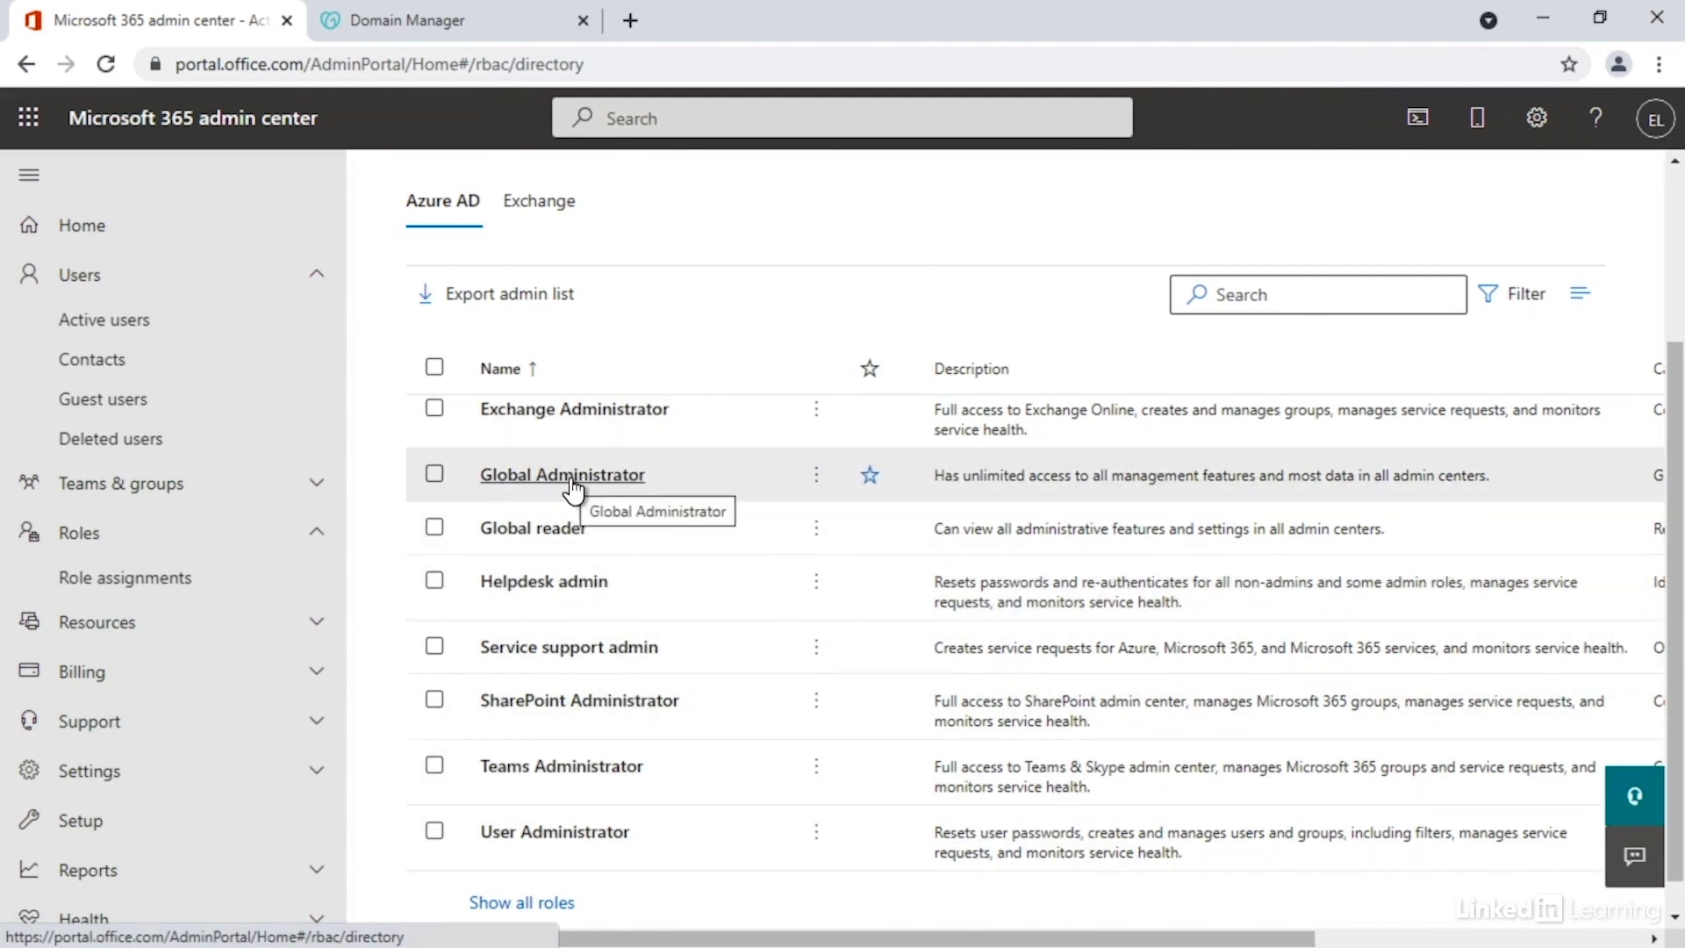
click(614, 479)
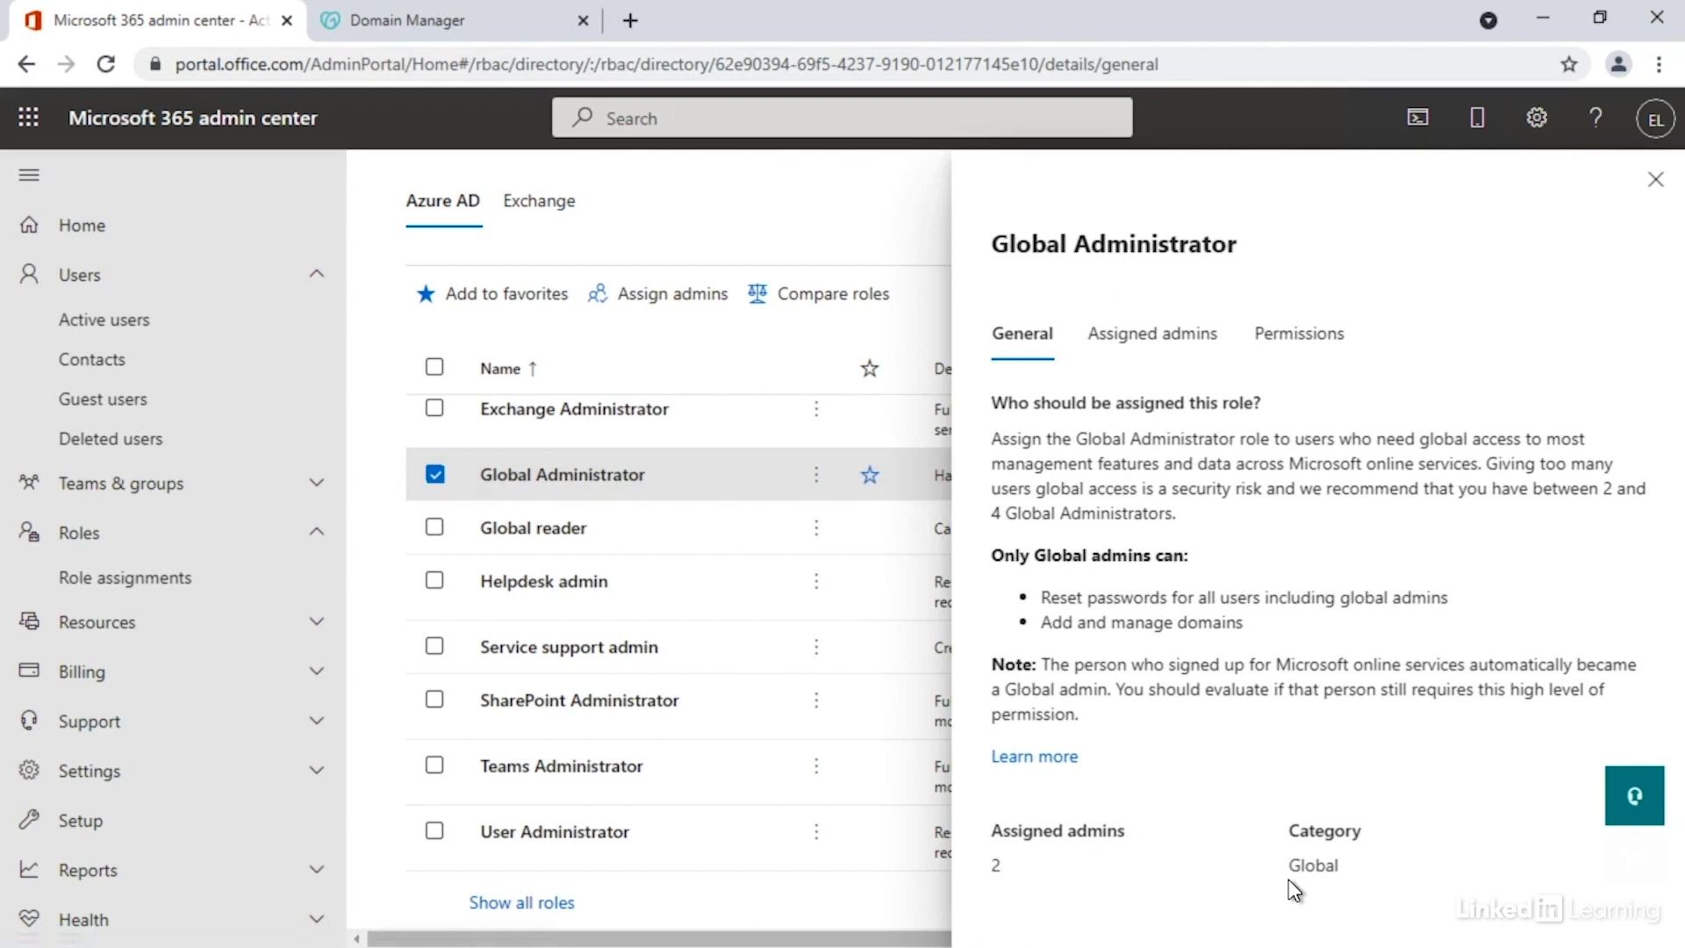
click(1117, 350)
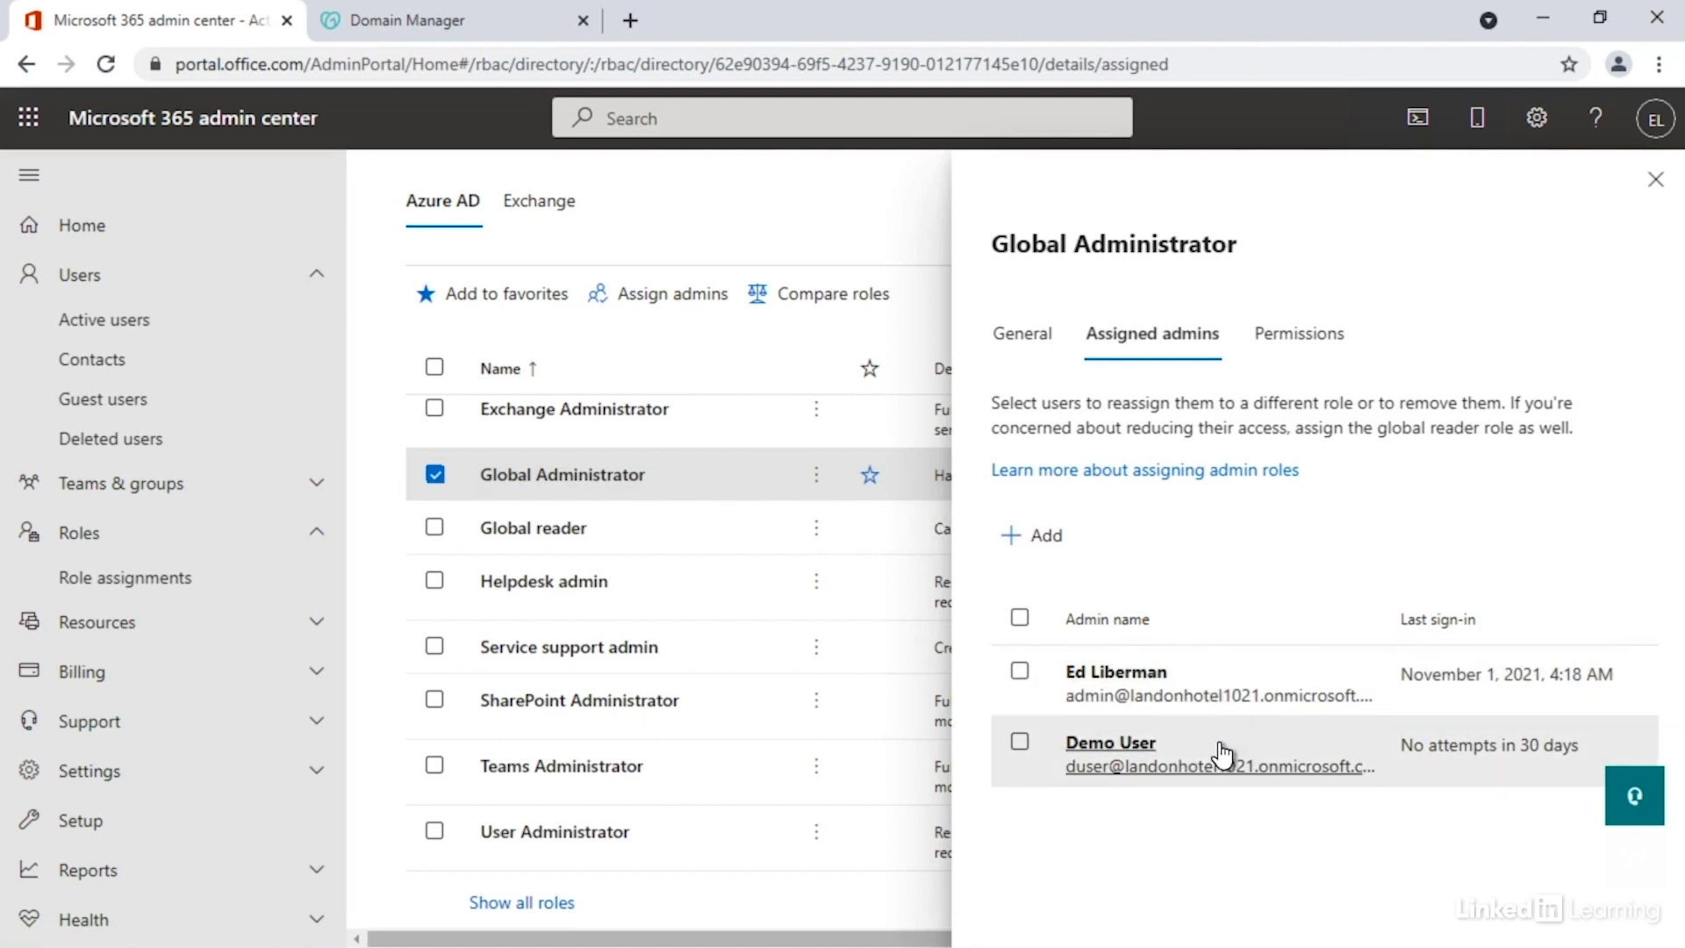
click(1655, 179)
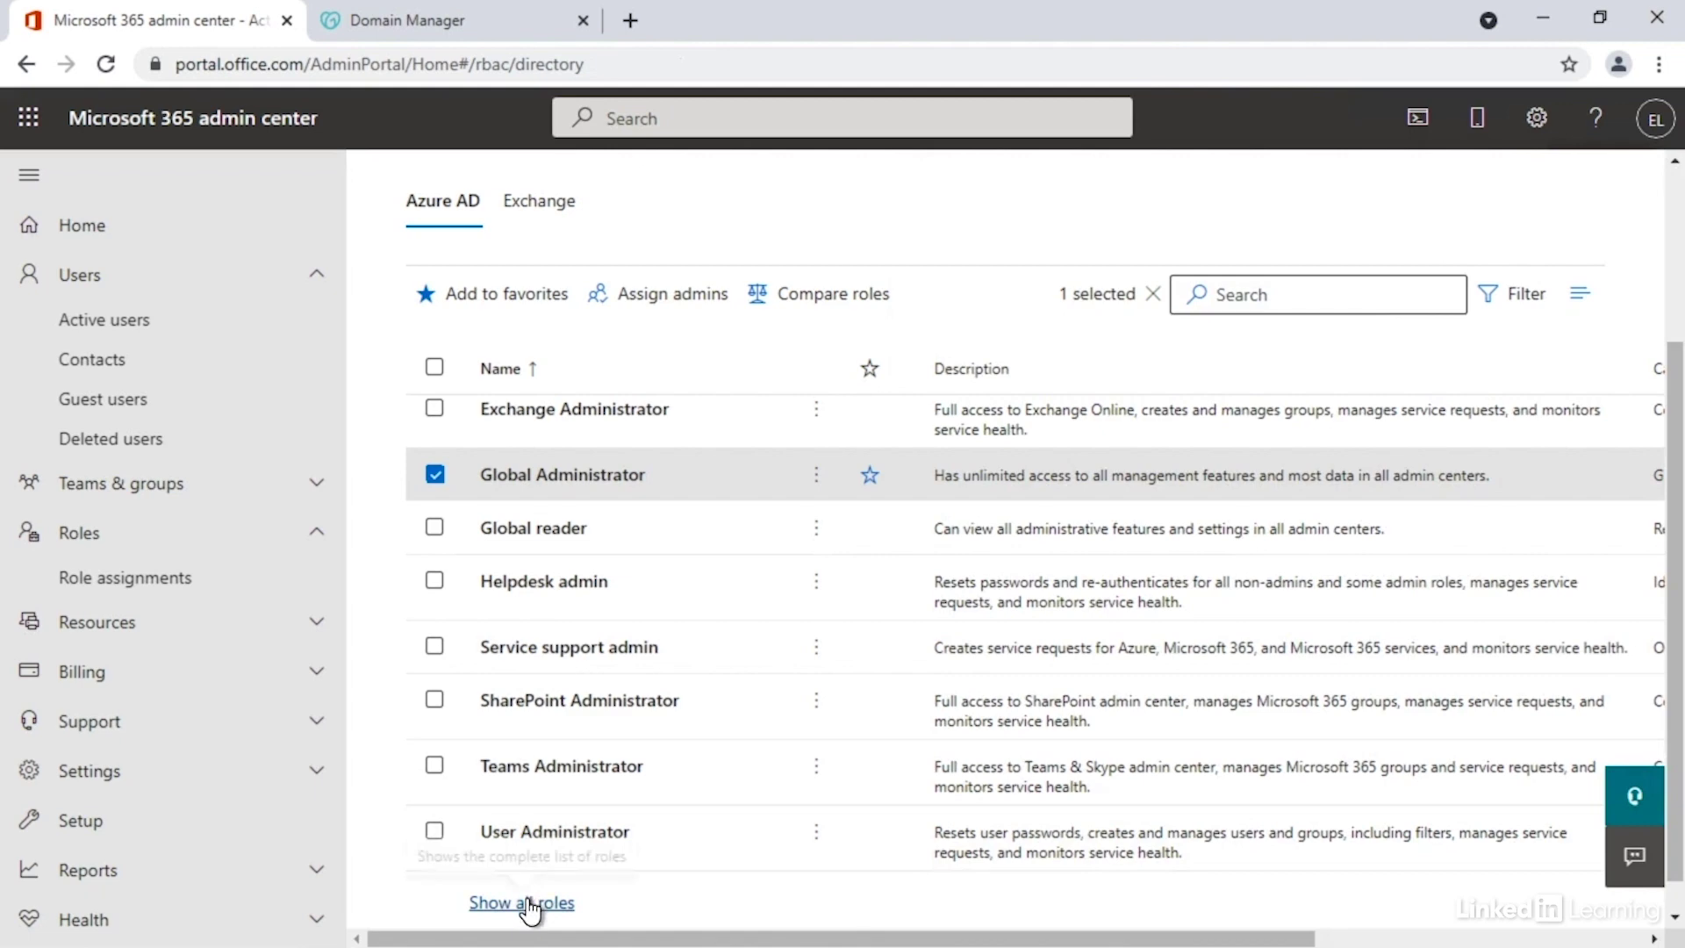
- List all admin roles and open the Security admin role details
click(536, 904)
scroll(667, 746, down, 3)
scroll(667, 746, down, 5)
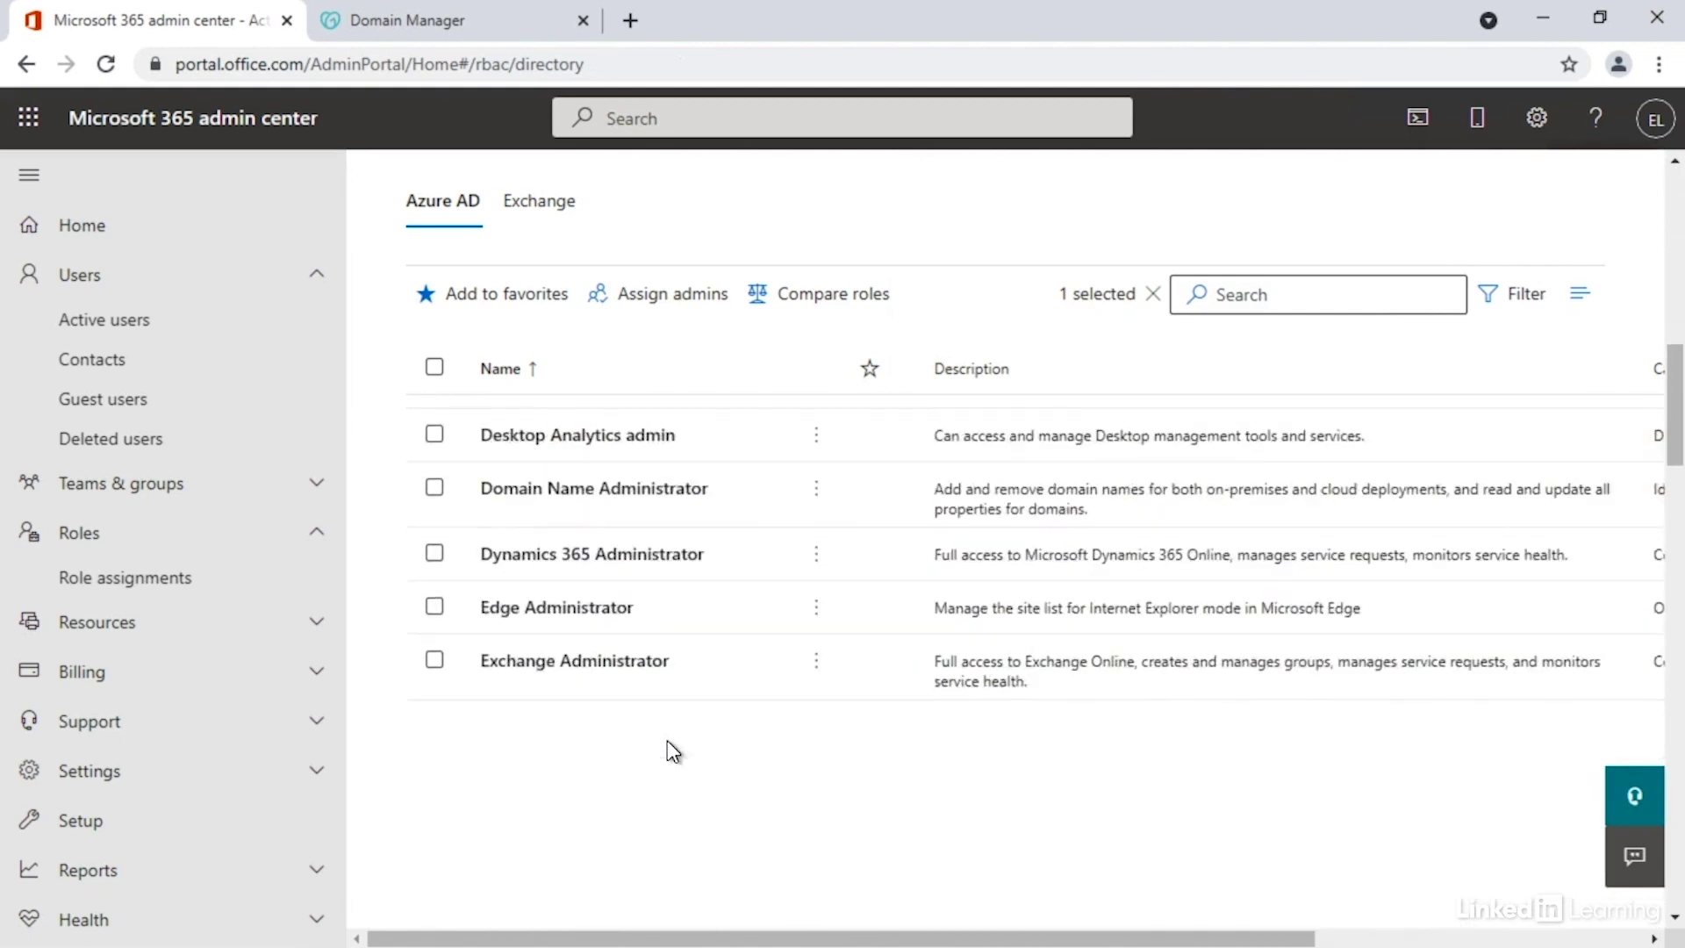
scroll(667, 746, down, 5)
scroll(667, 746, down, 3)
scroll(667, 740, down, 10)
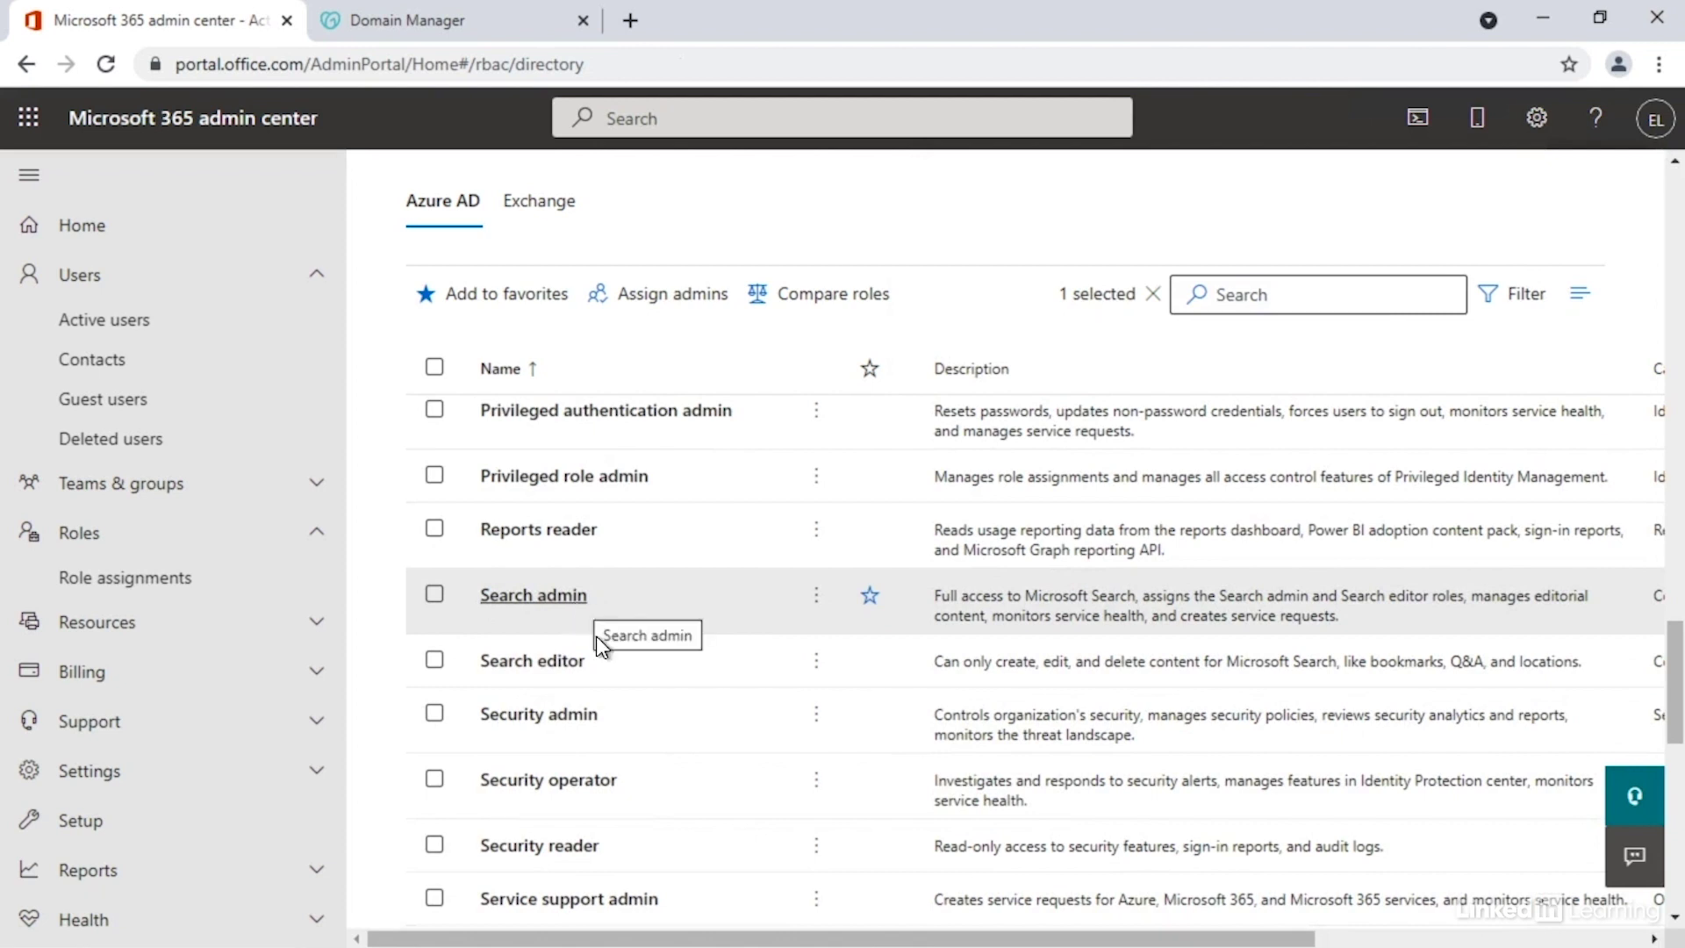
click(541, 715)
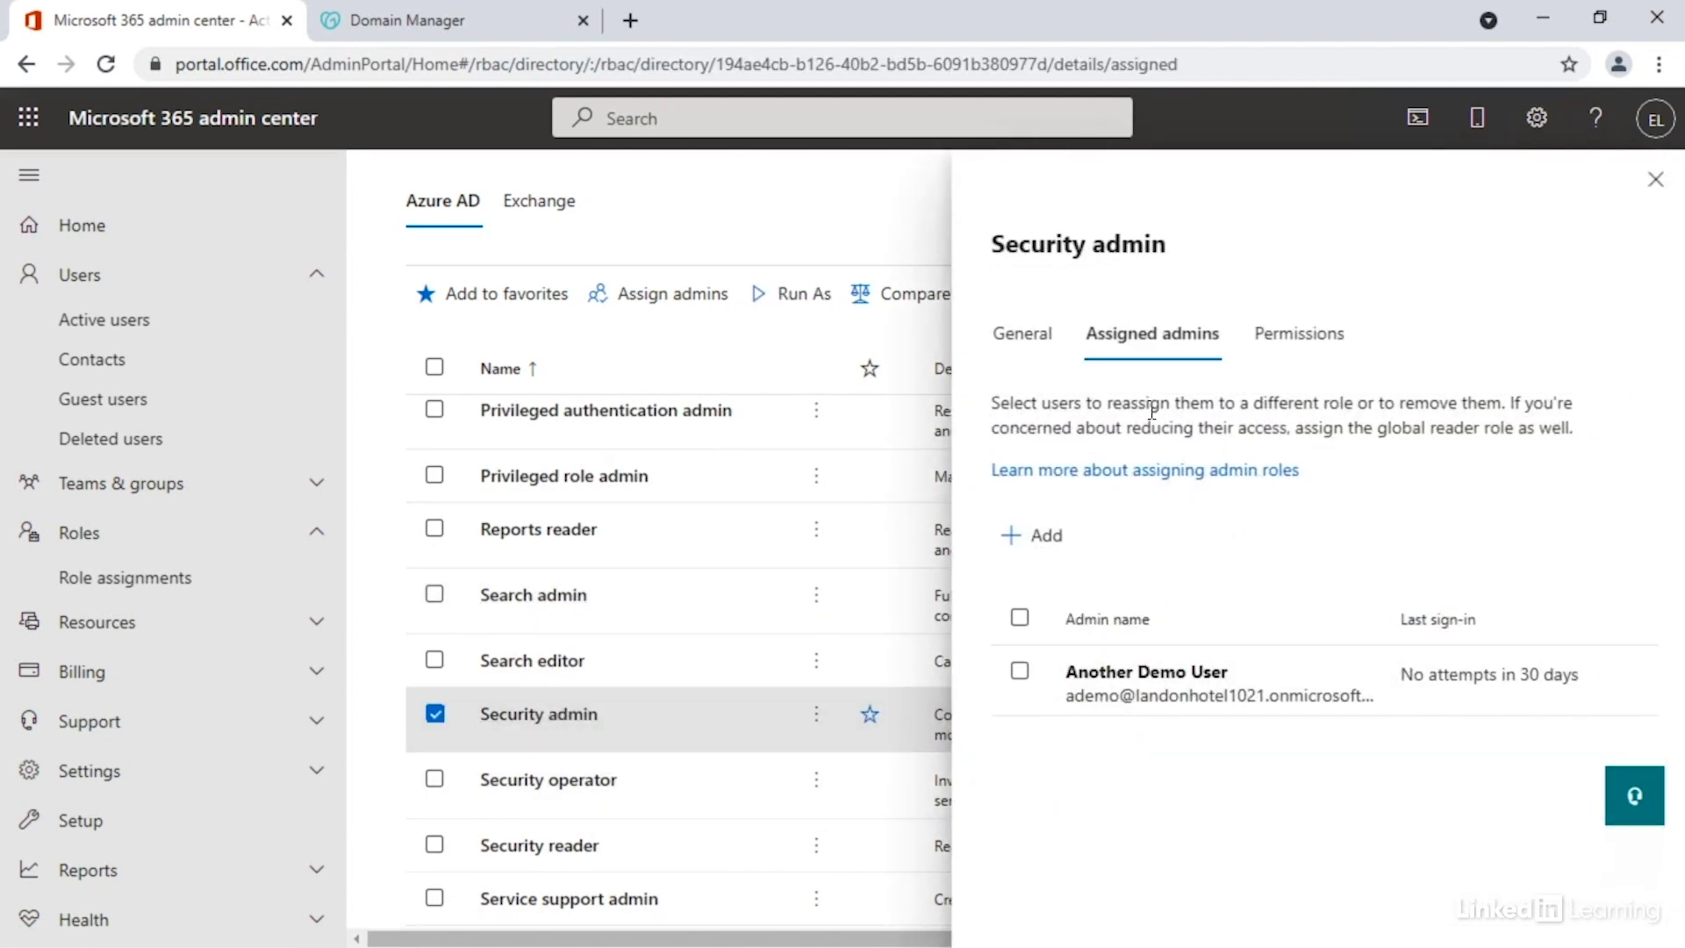
- Review Security admin's description and its assigned admins, only Another Demo User
click(1021, 342)
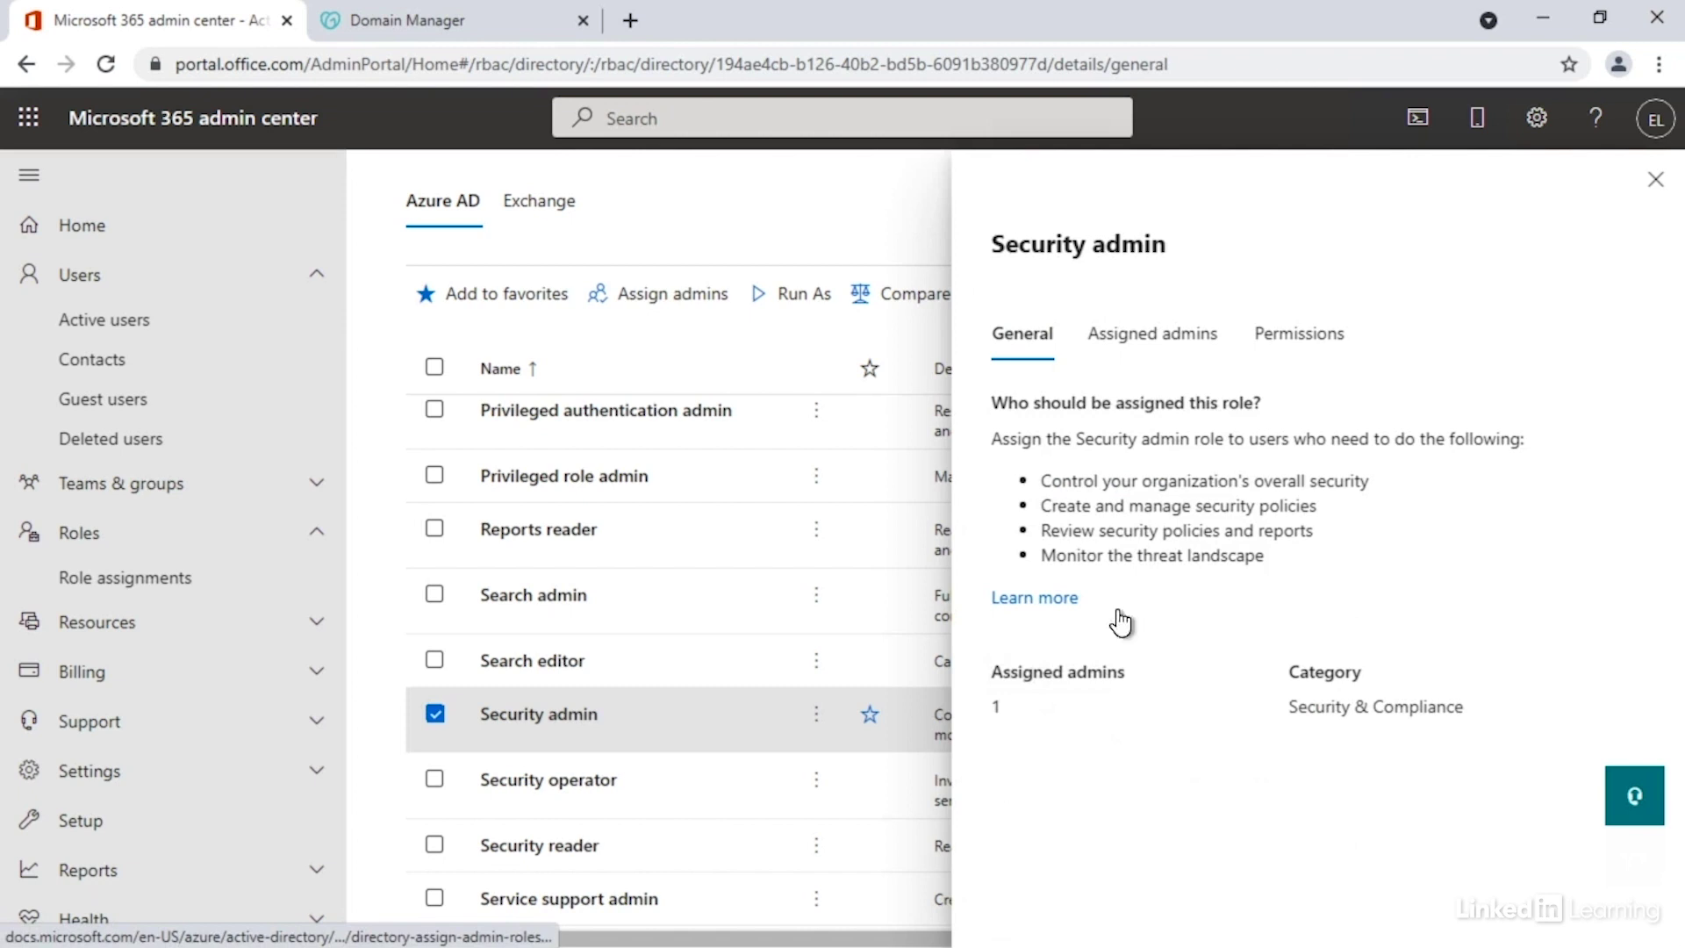
click(1128, 361)
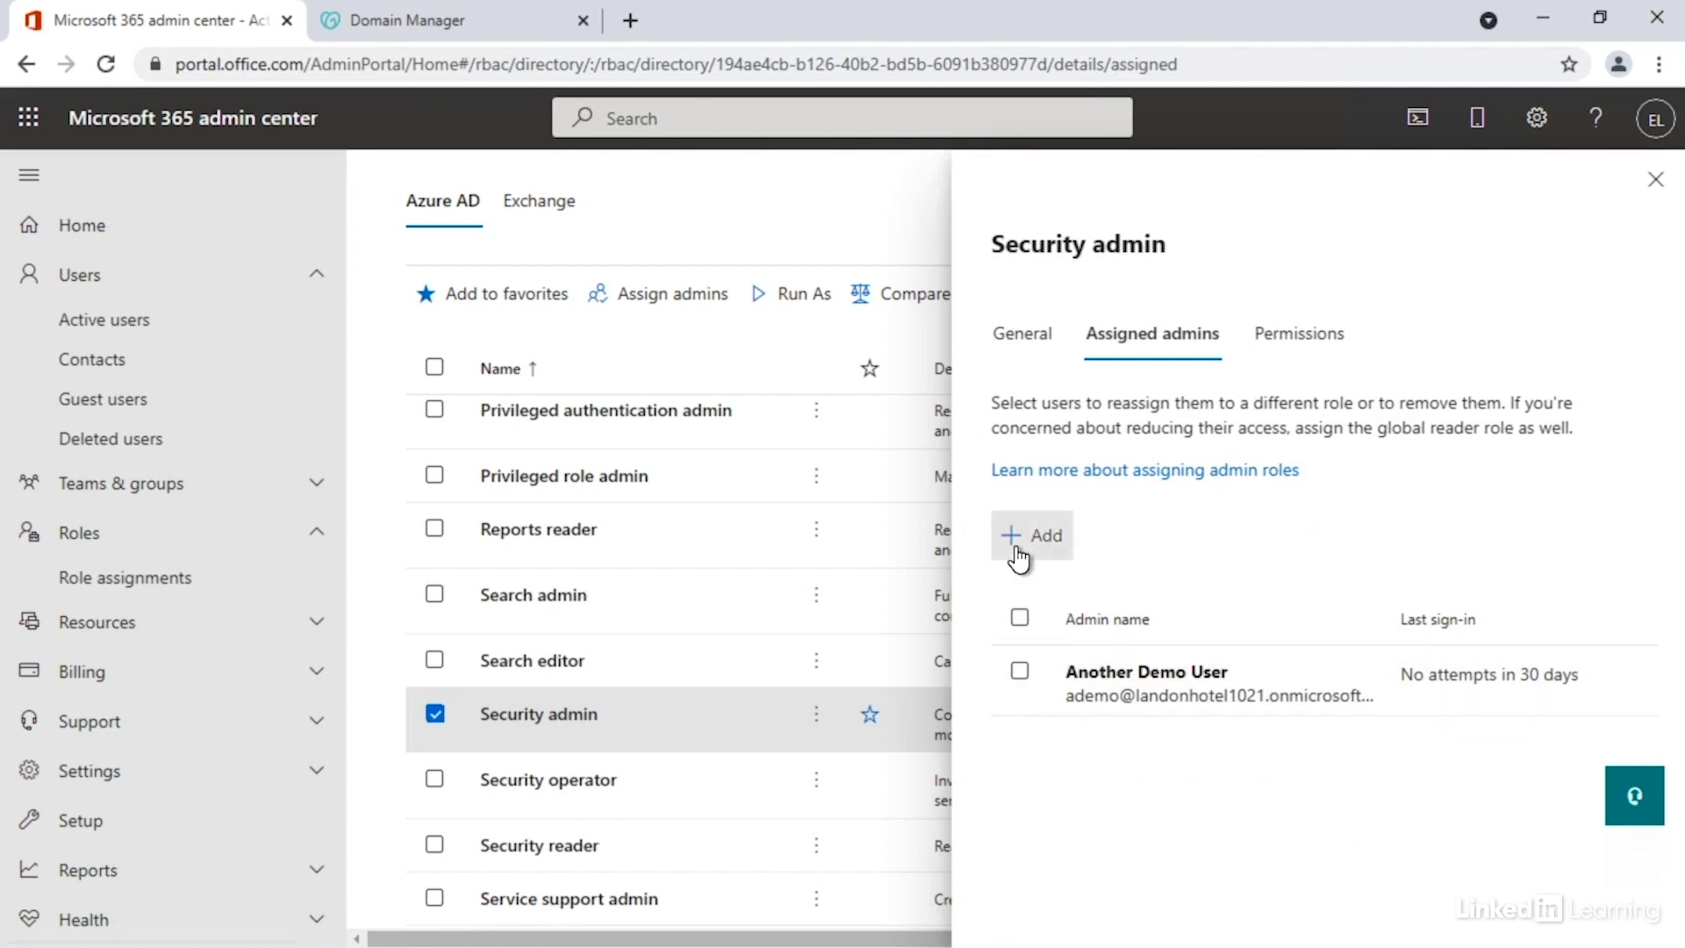
click(1021, 551)
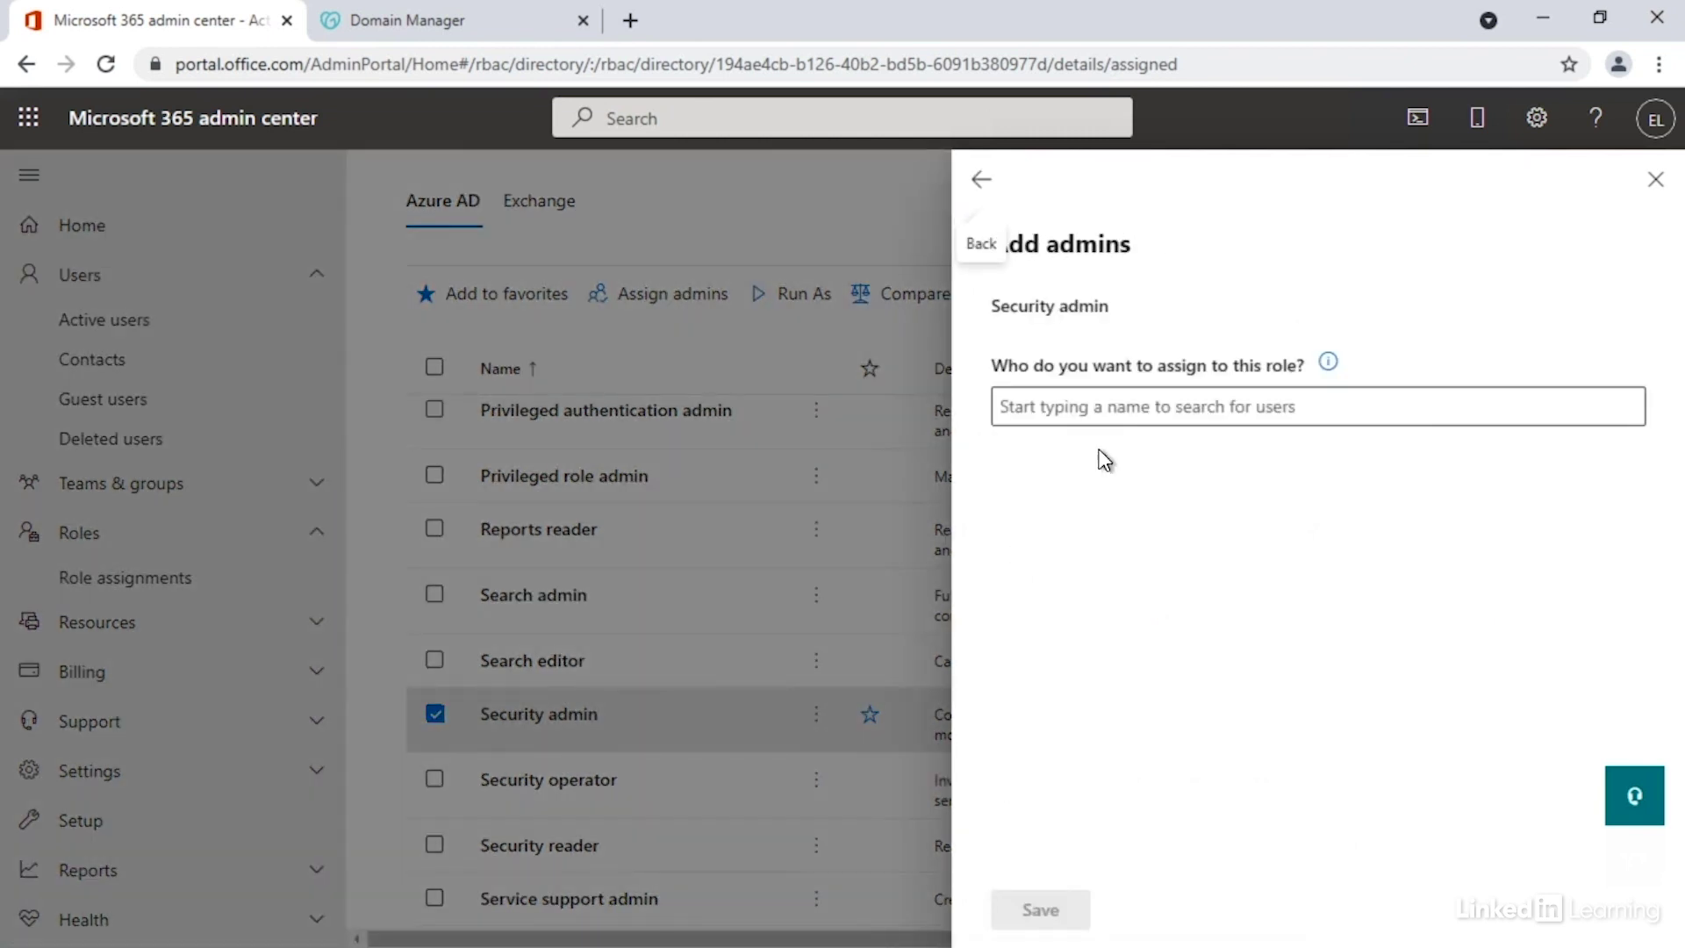
- Search 'u' and save User One and User Two as Security admins
click(1123, 404)
text(user)
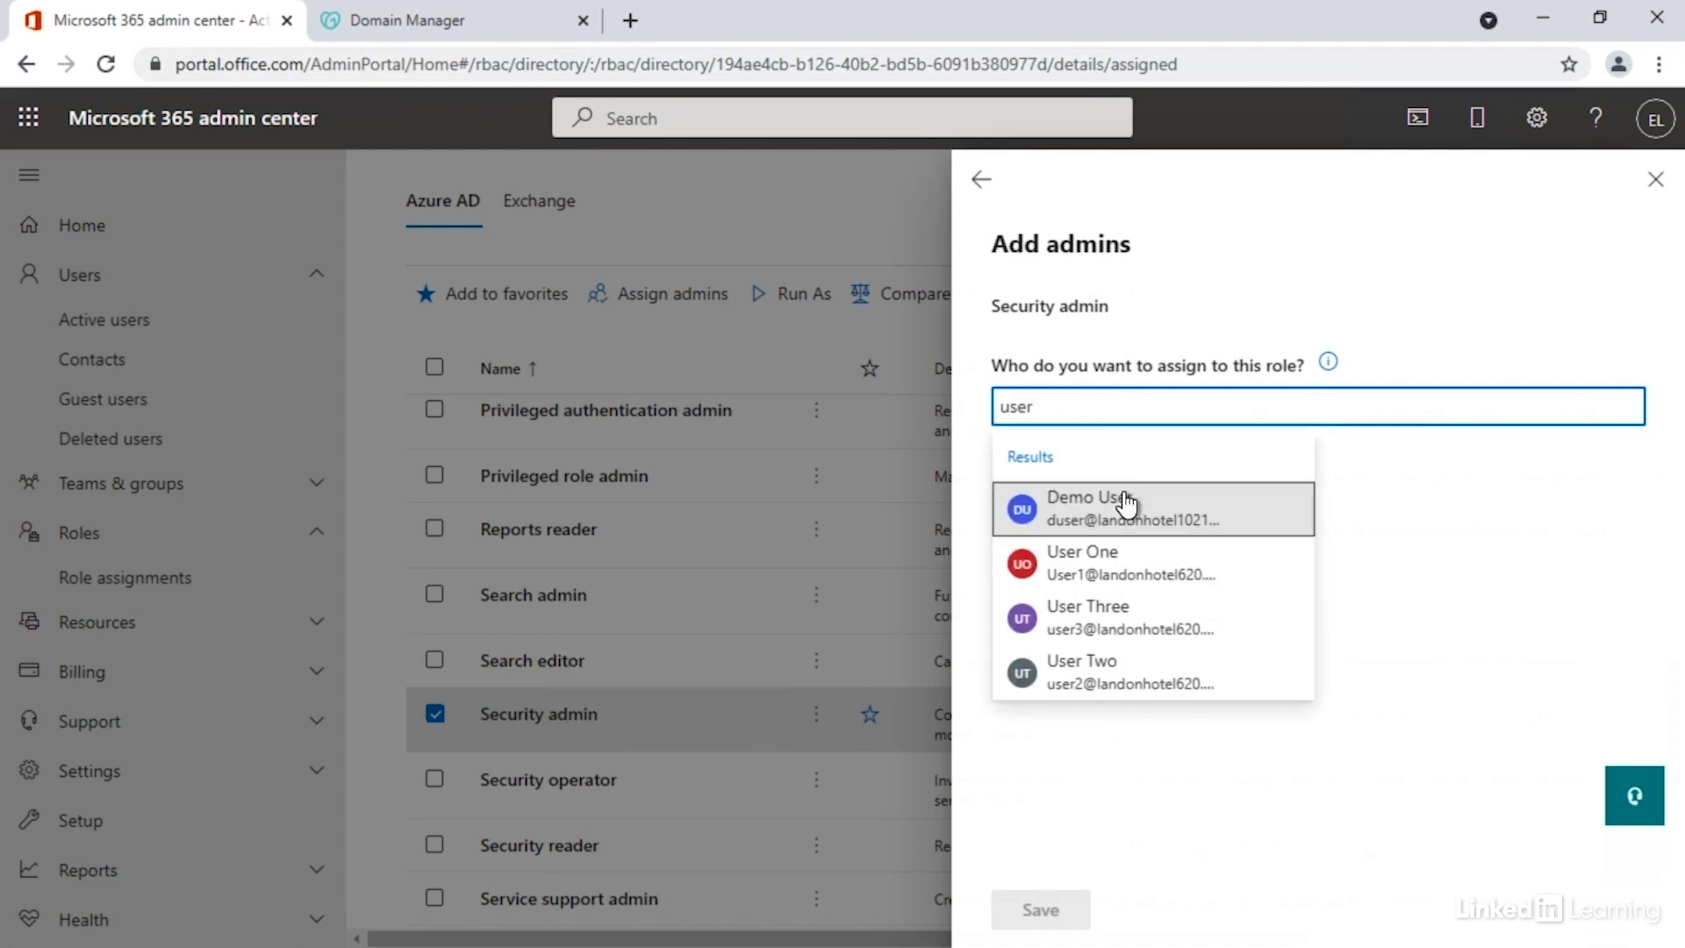
click(1122, 575)
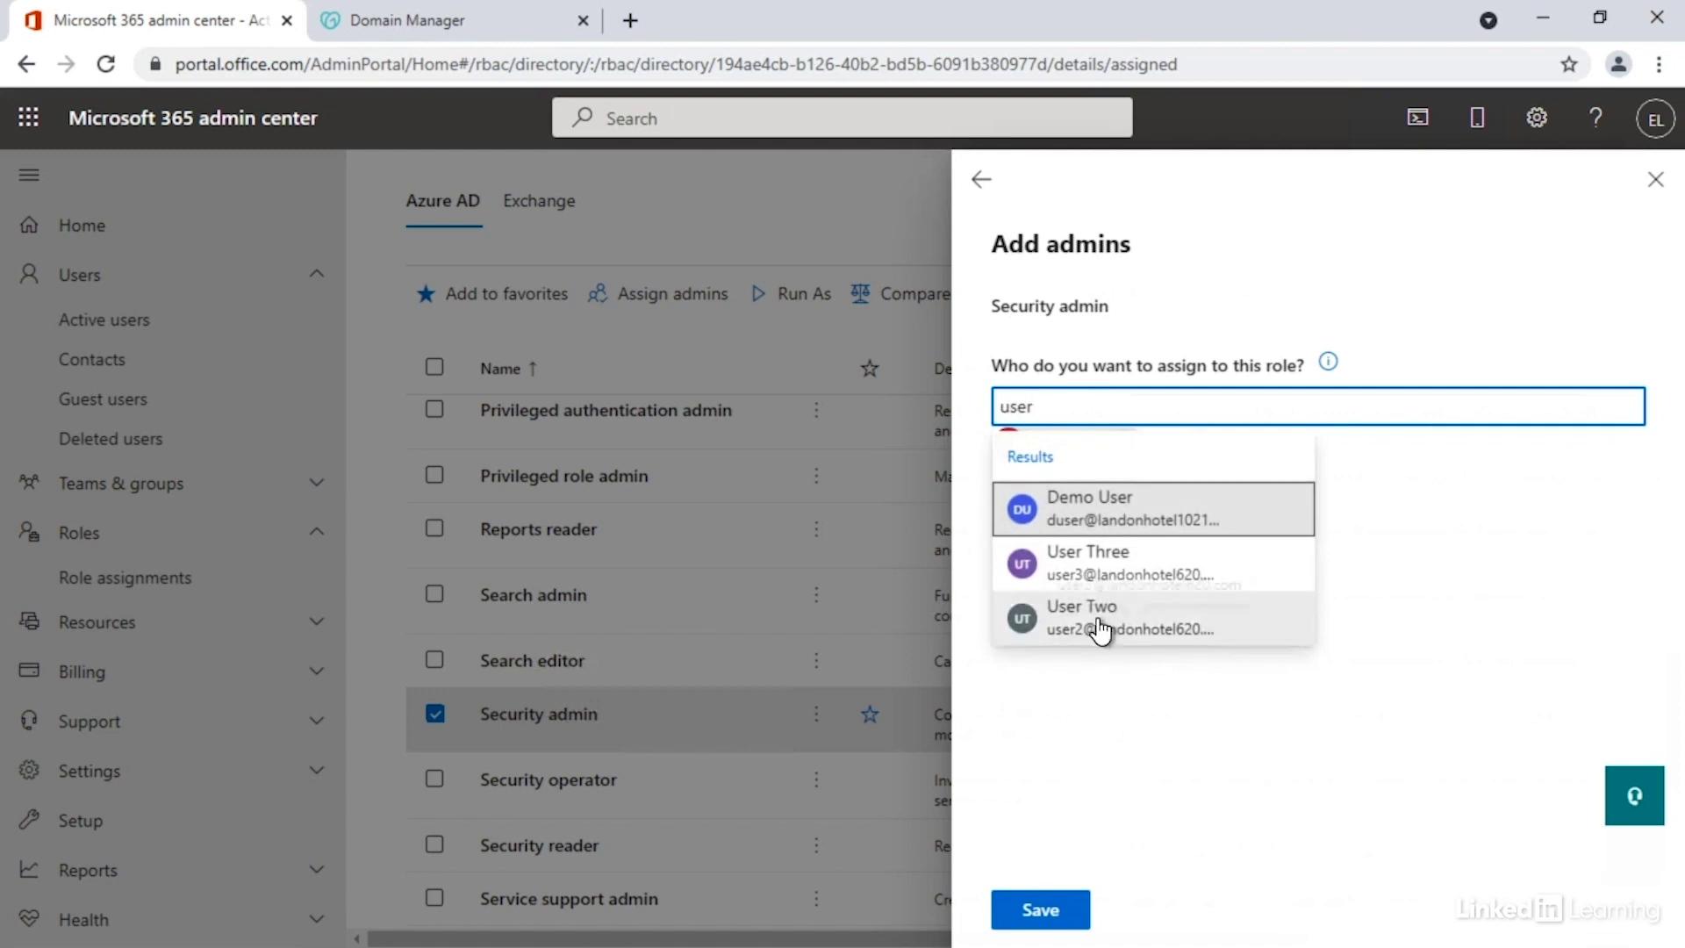
click(1102, 625)
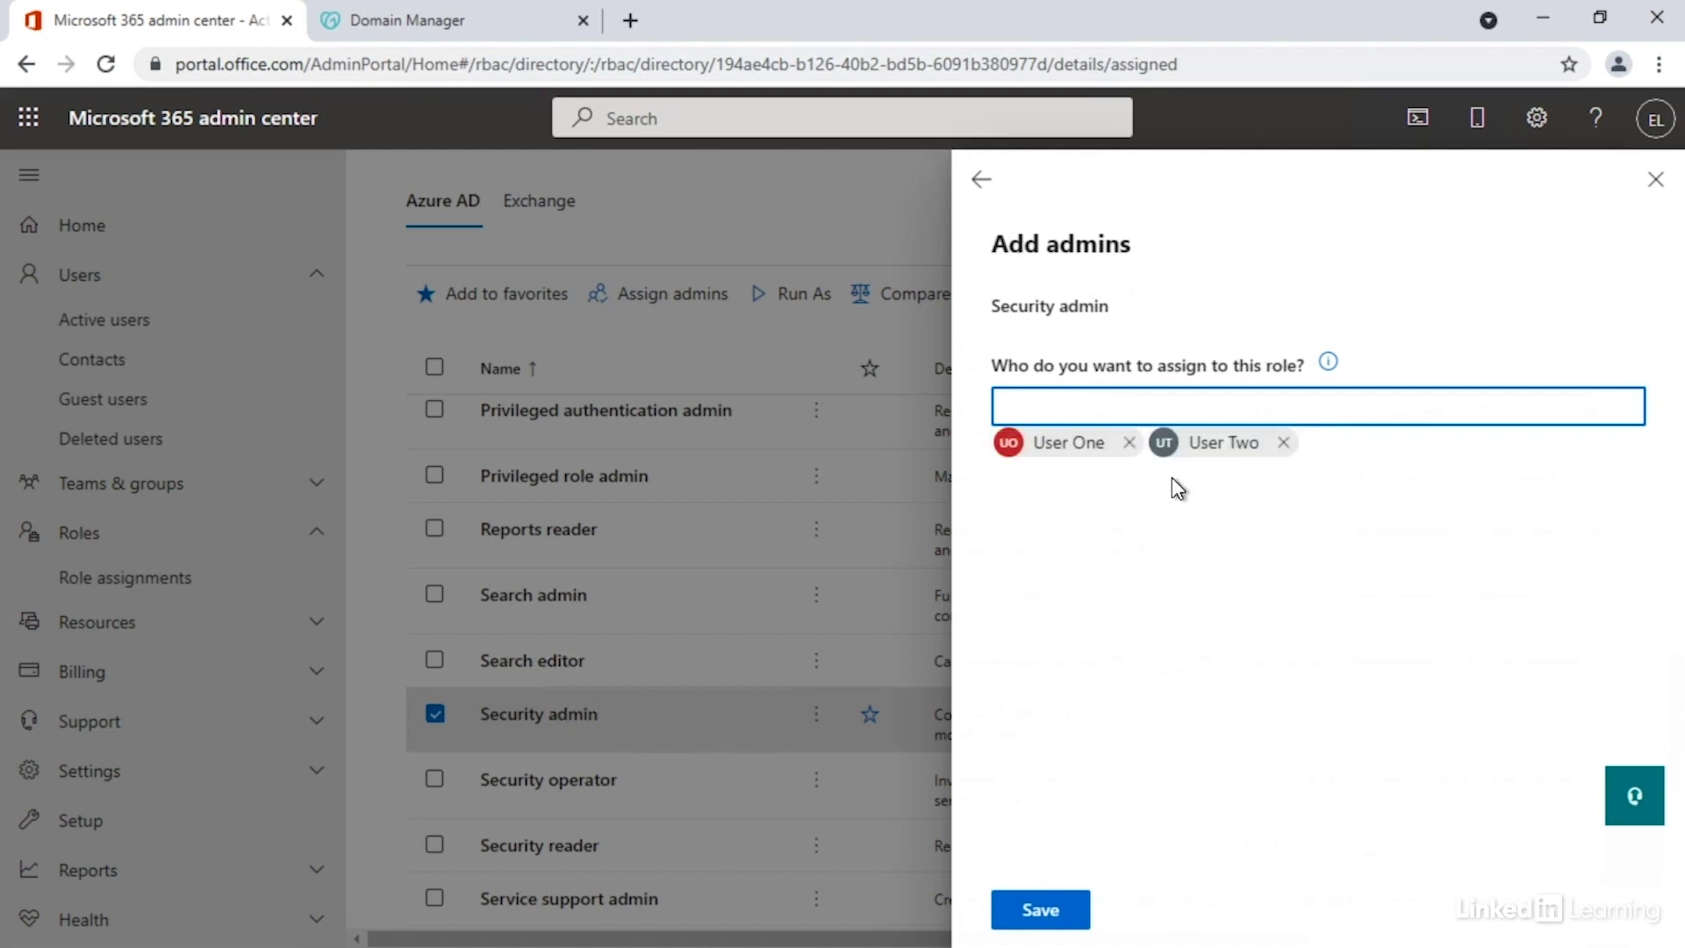
click(1082, 909)
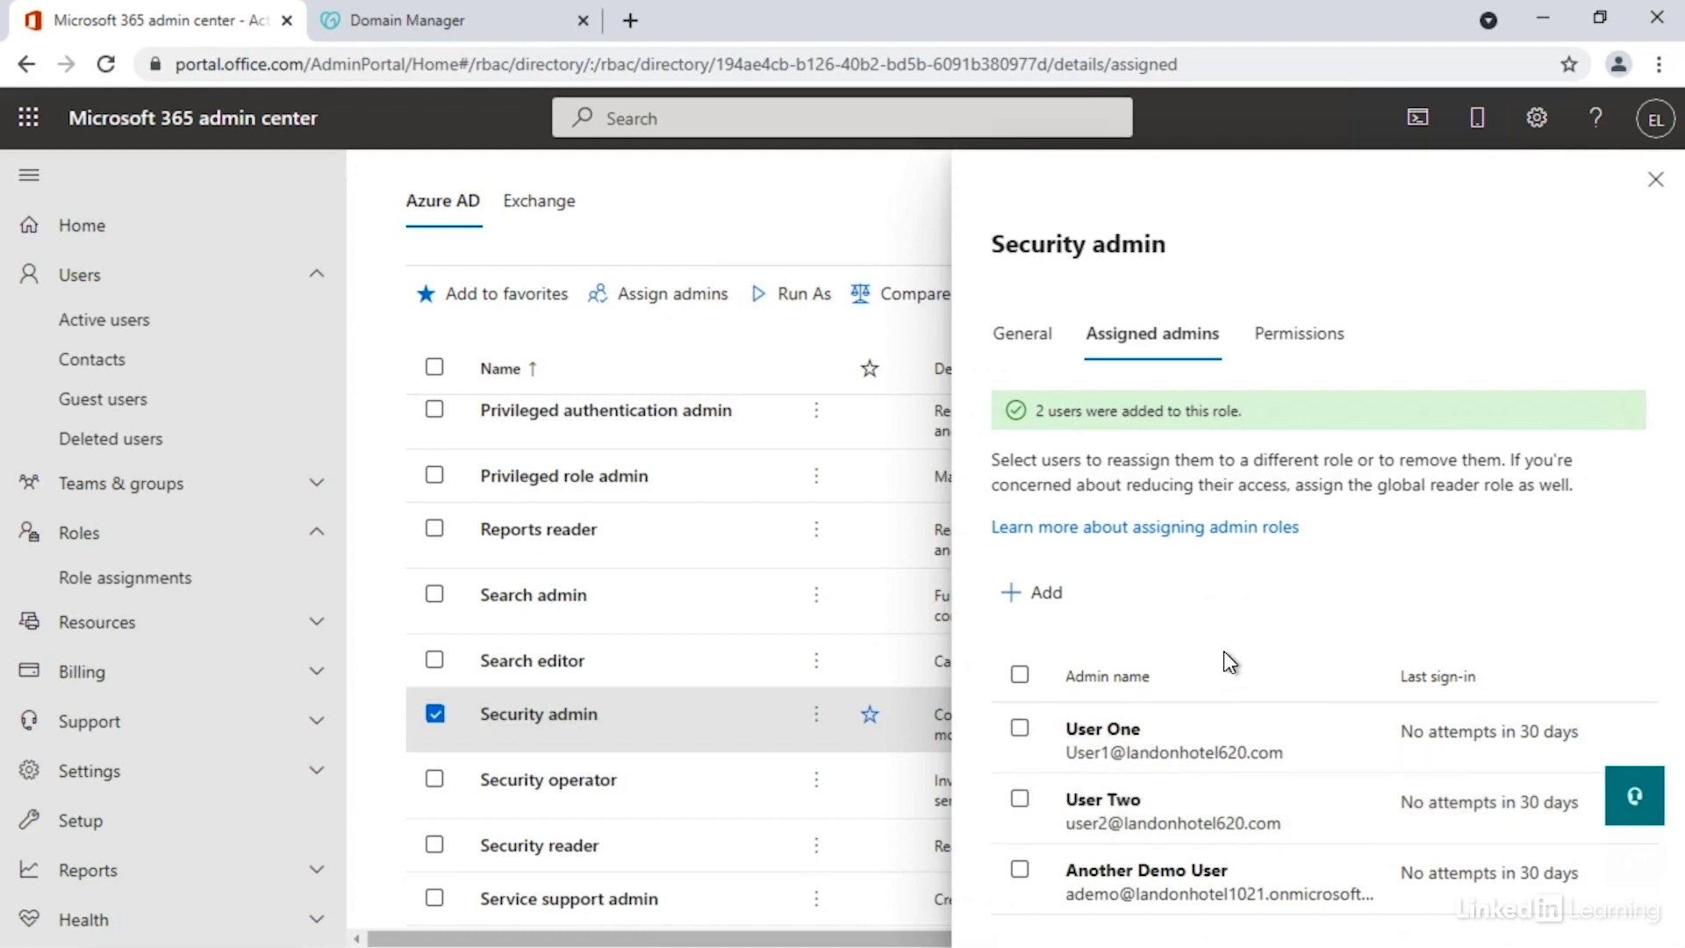
- Confirm Security admin now has three admins, then return to Active users
click(1034, 362)
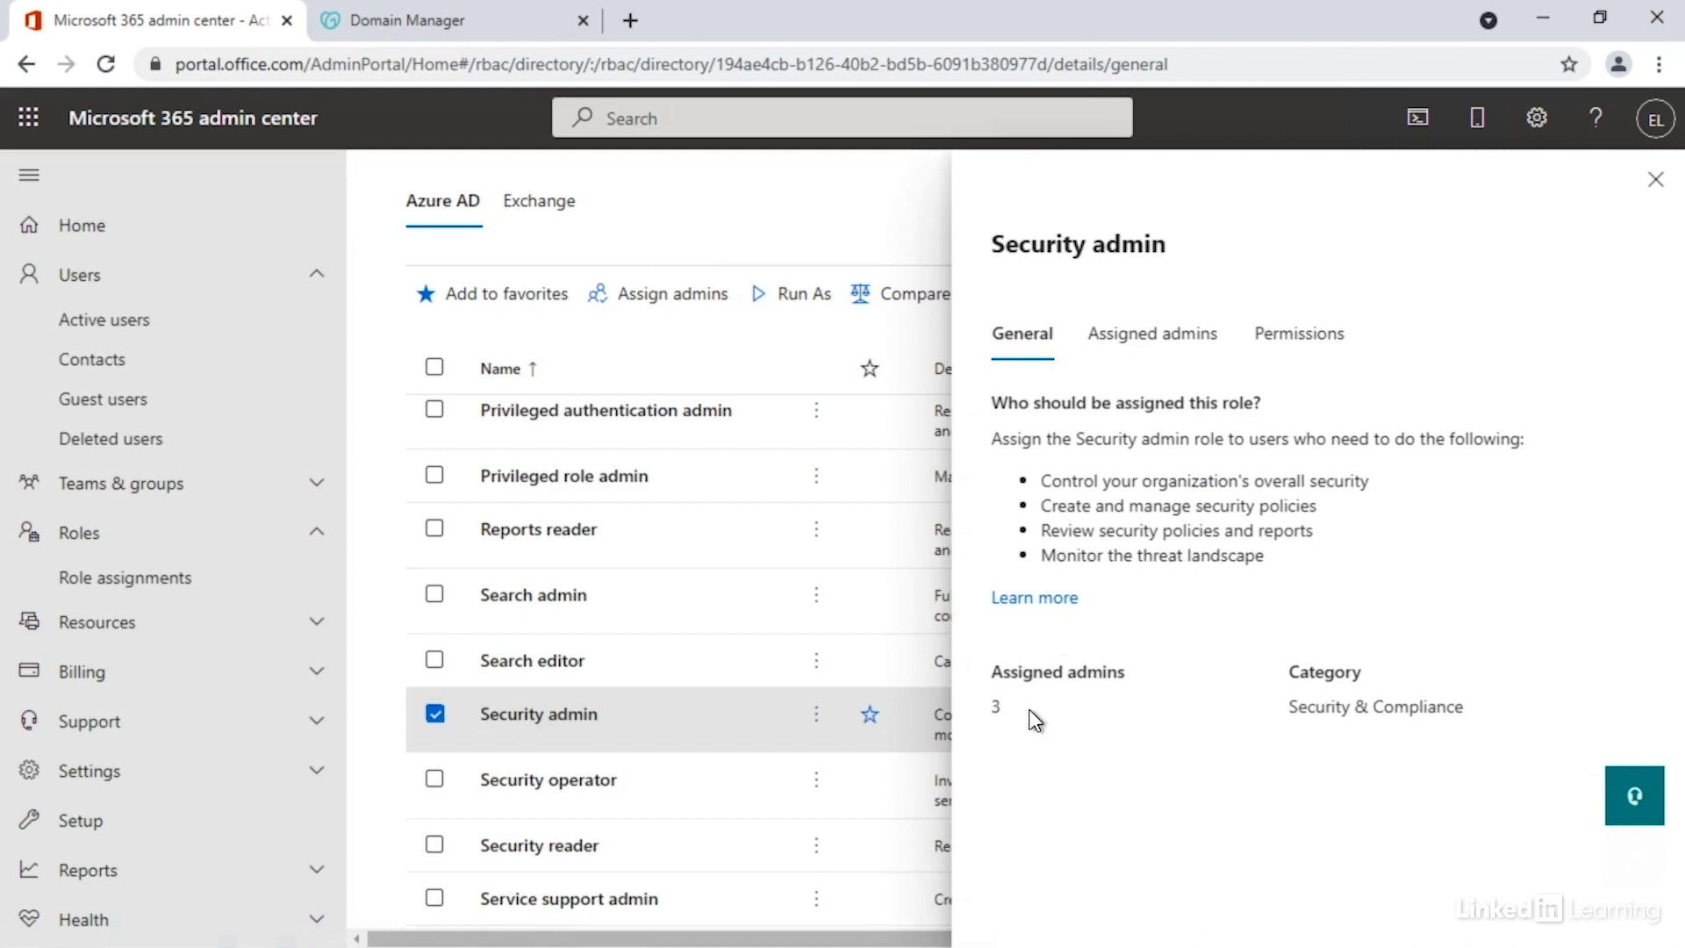
click(1656, 180)
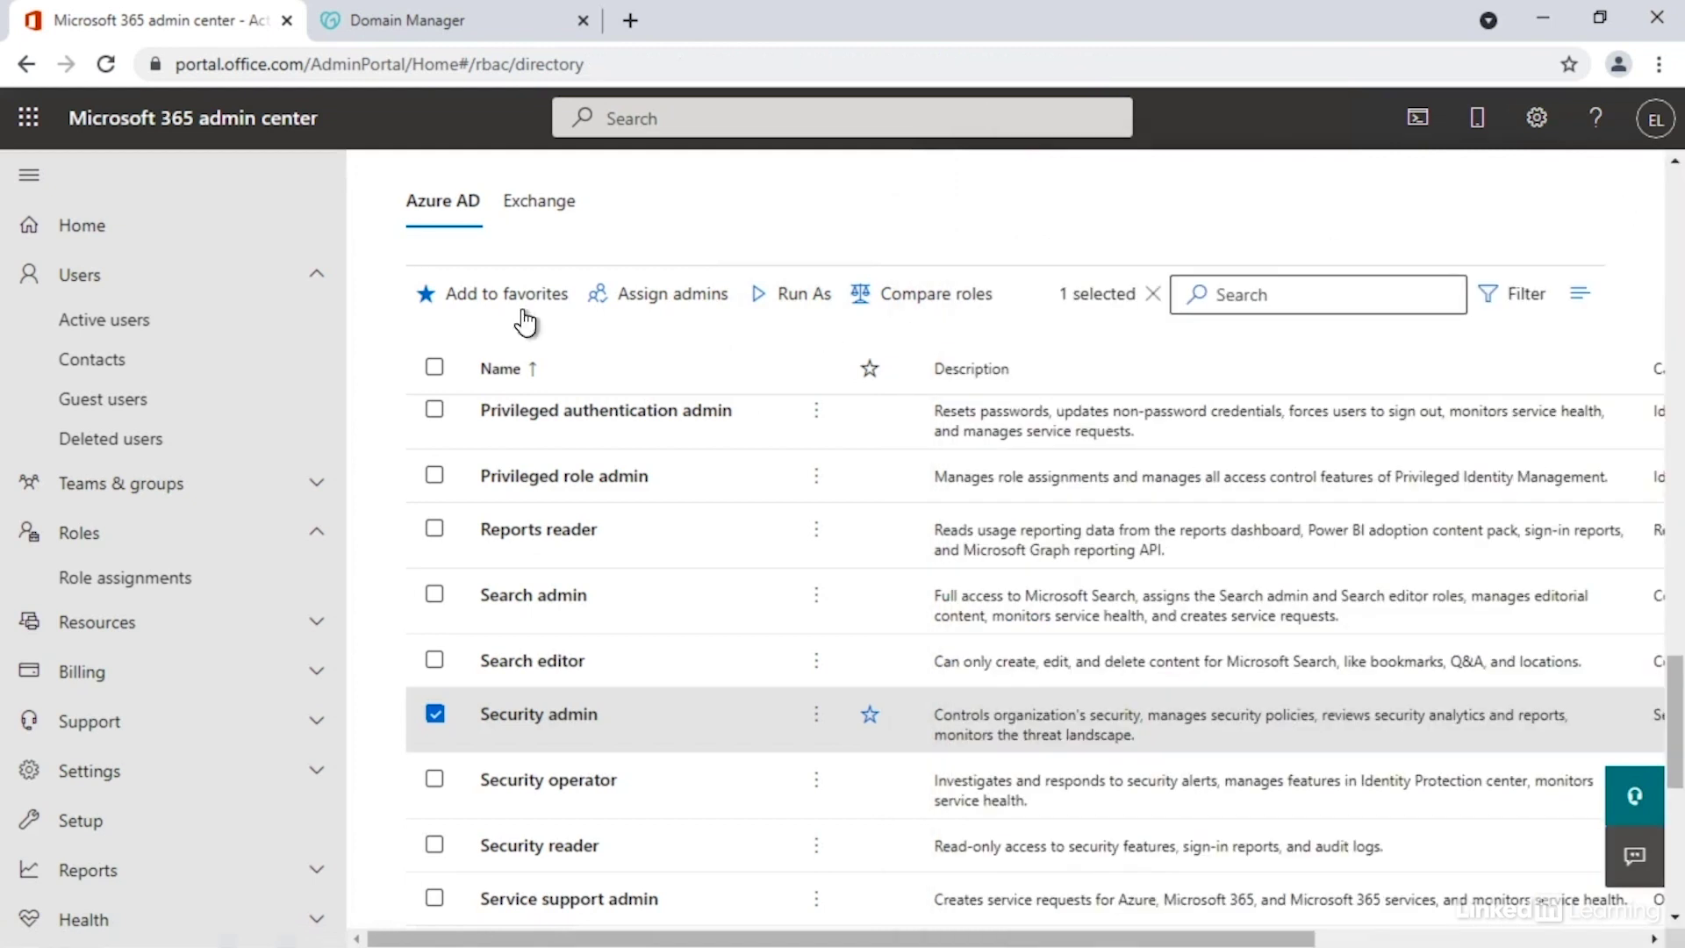
click(130, 323)
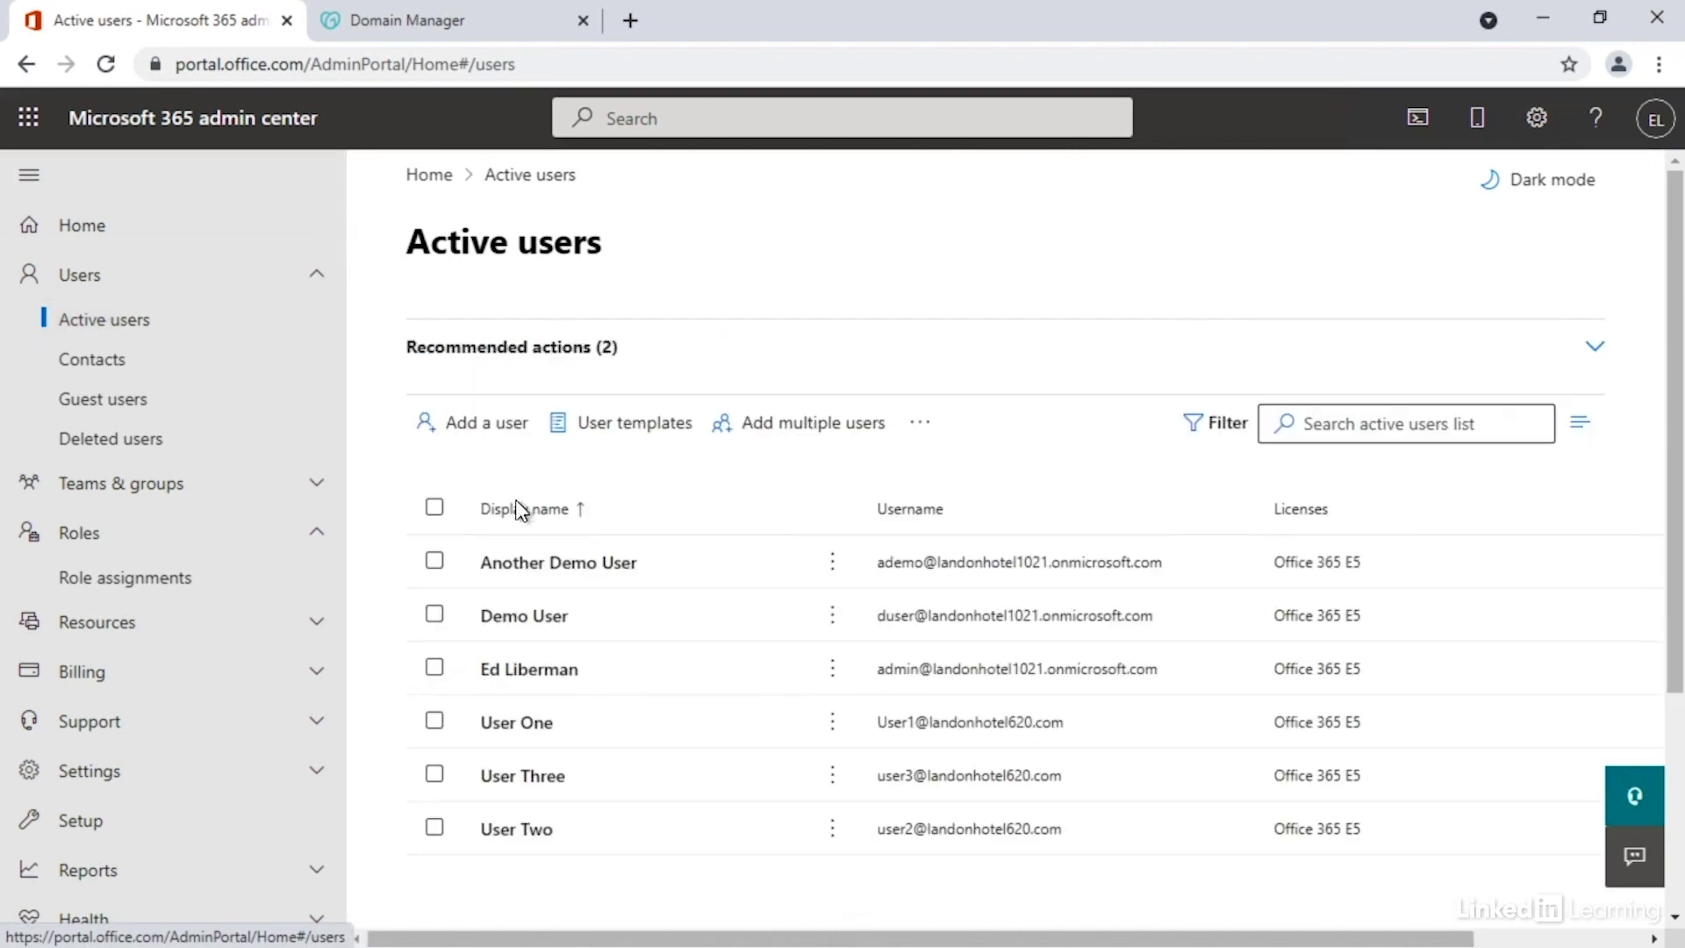
- Refresh User One's details to confirm the Security admin role, then close them
click(539, 725)
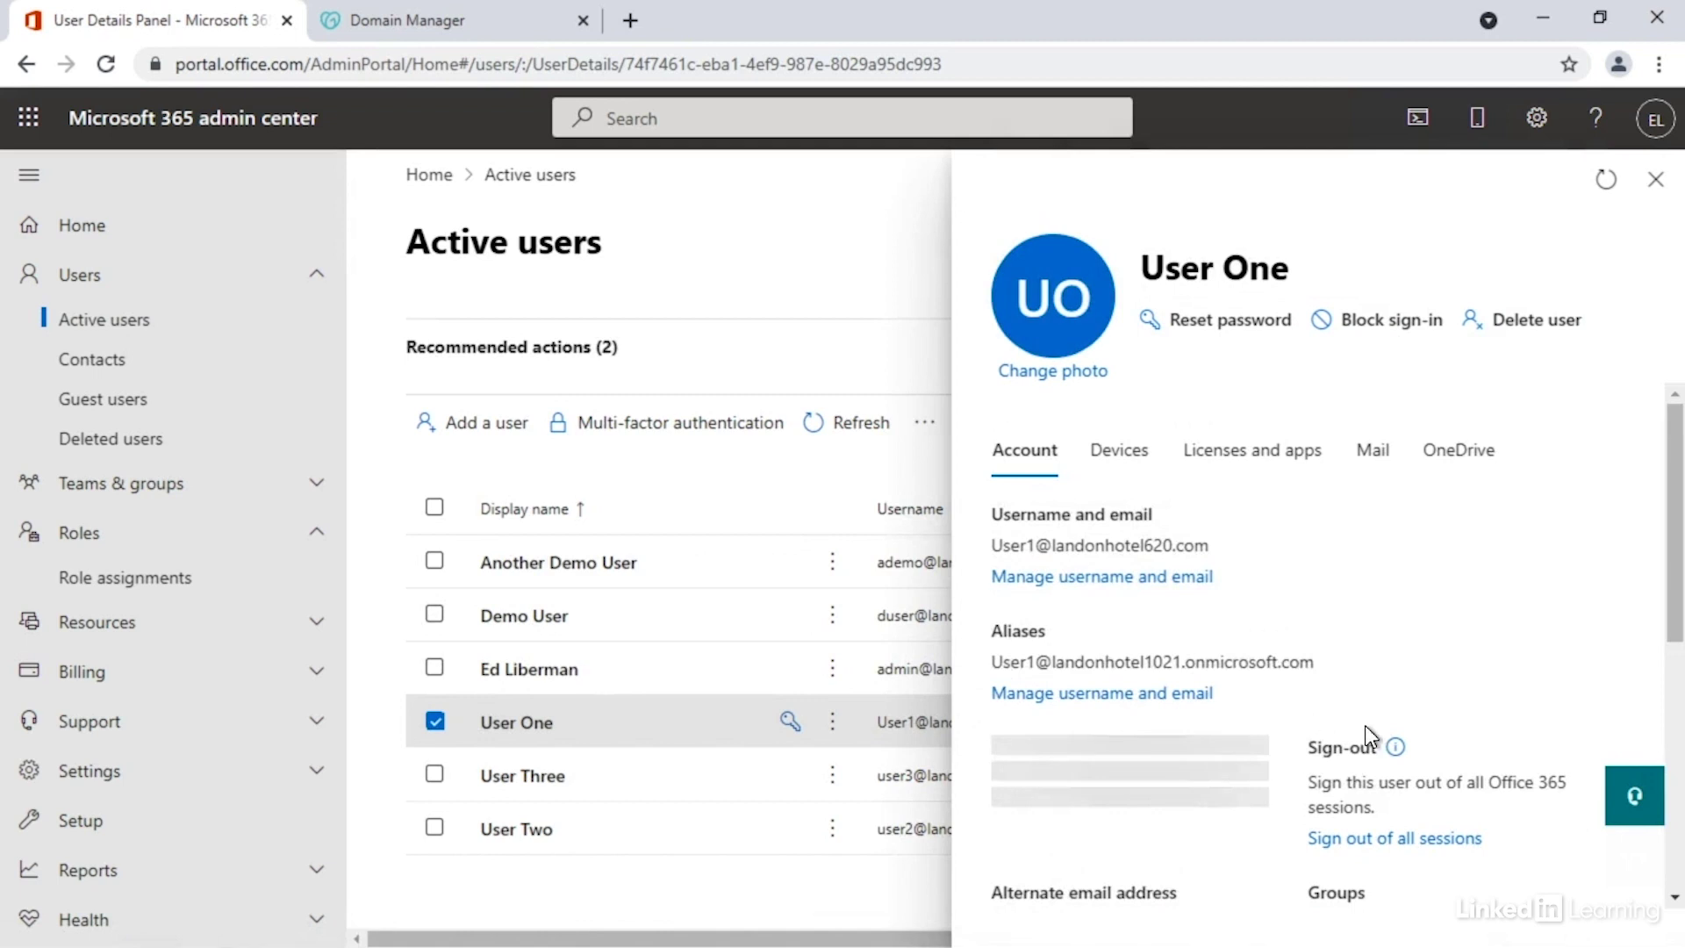
scroll(1410, 729, down, 4)
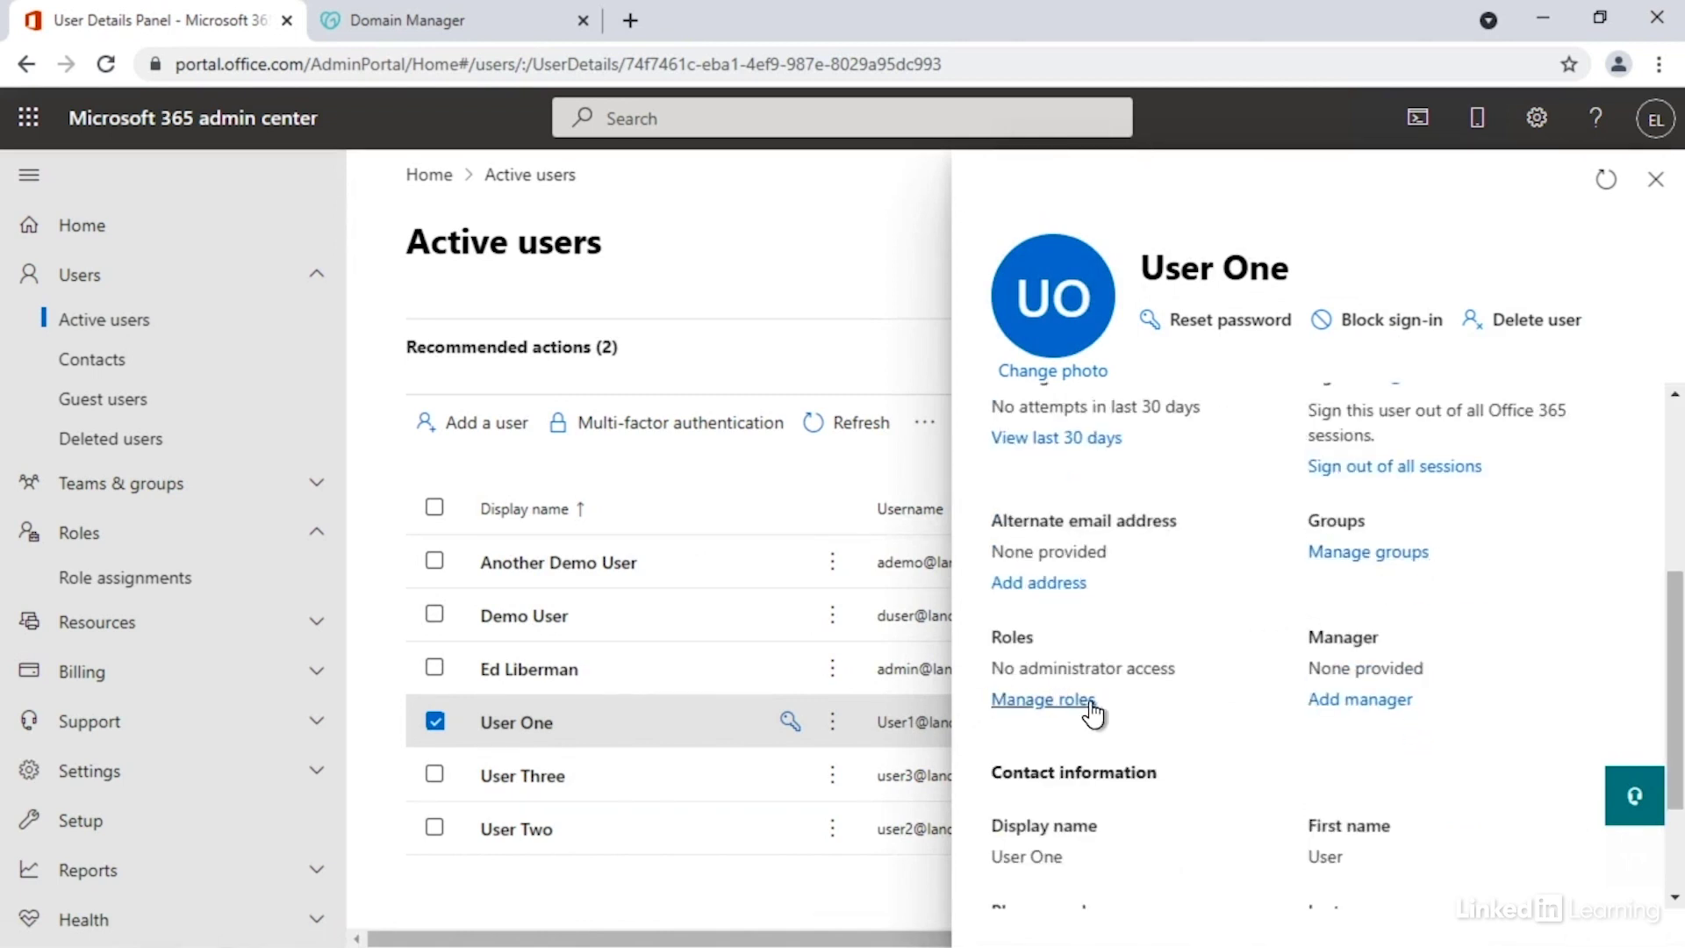
click(1606, 179)
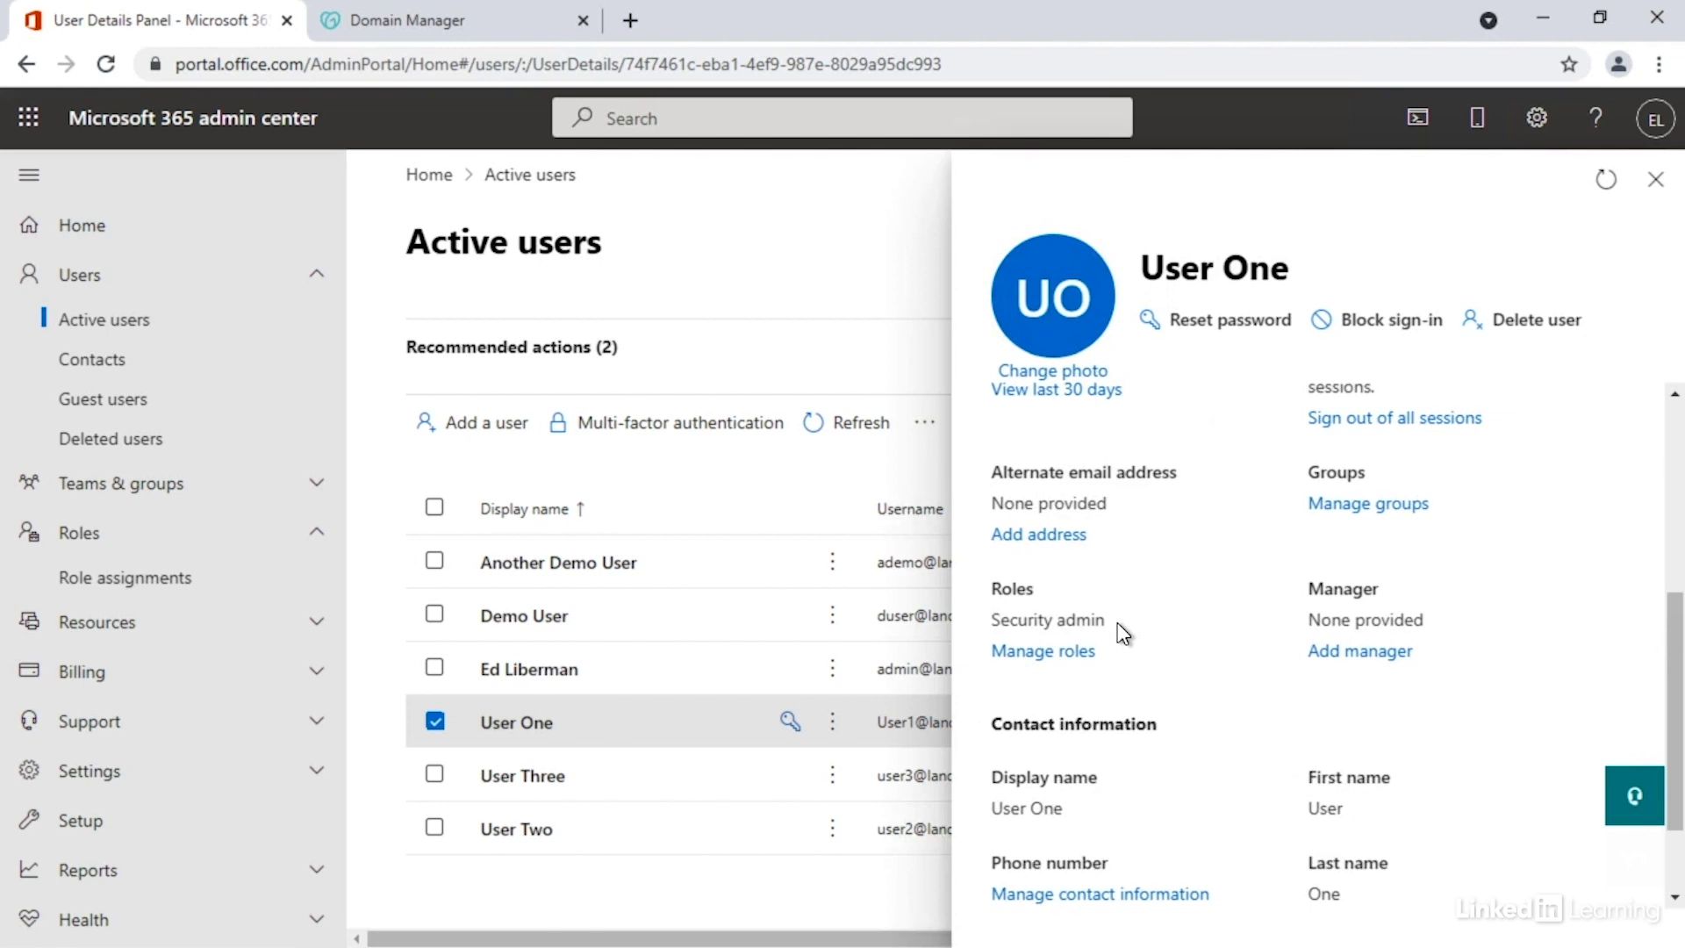
click(1656, 179)
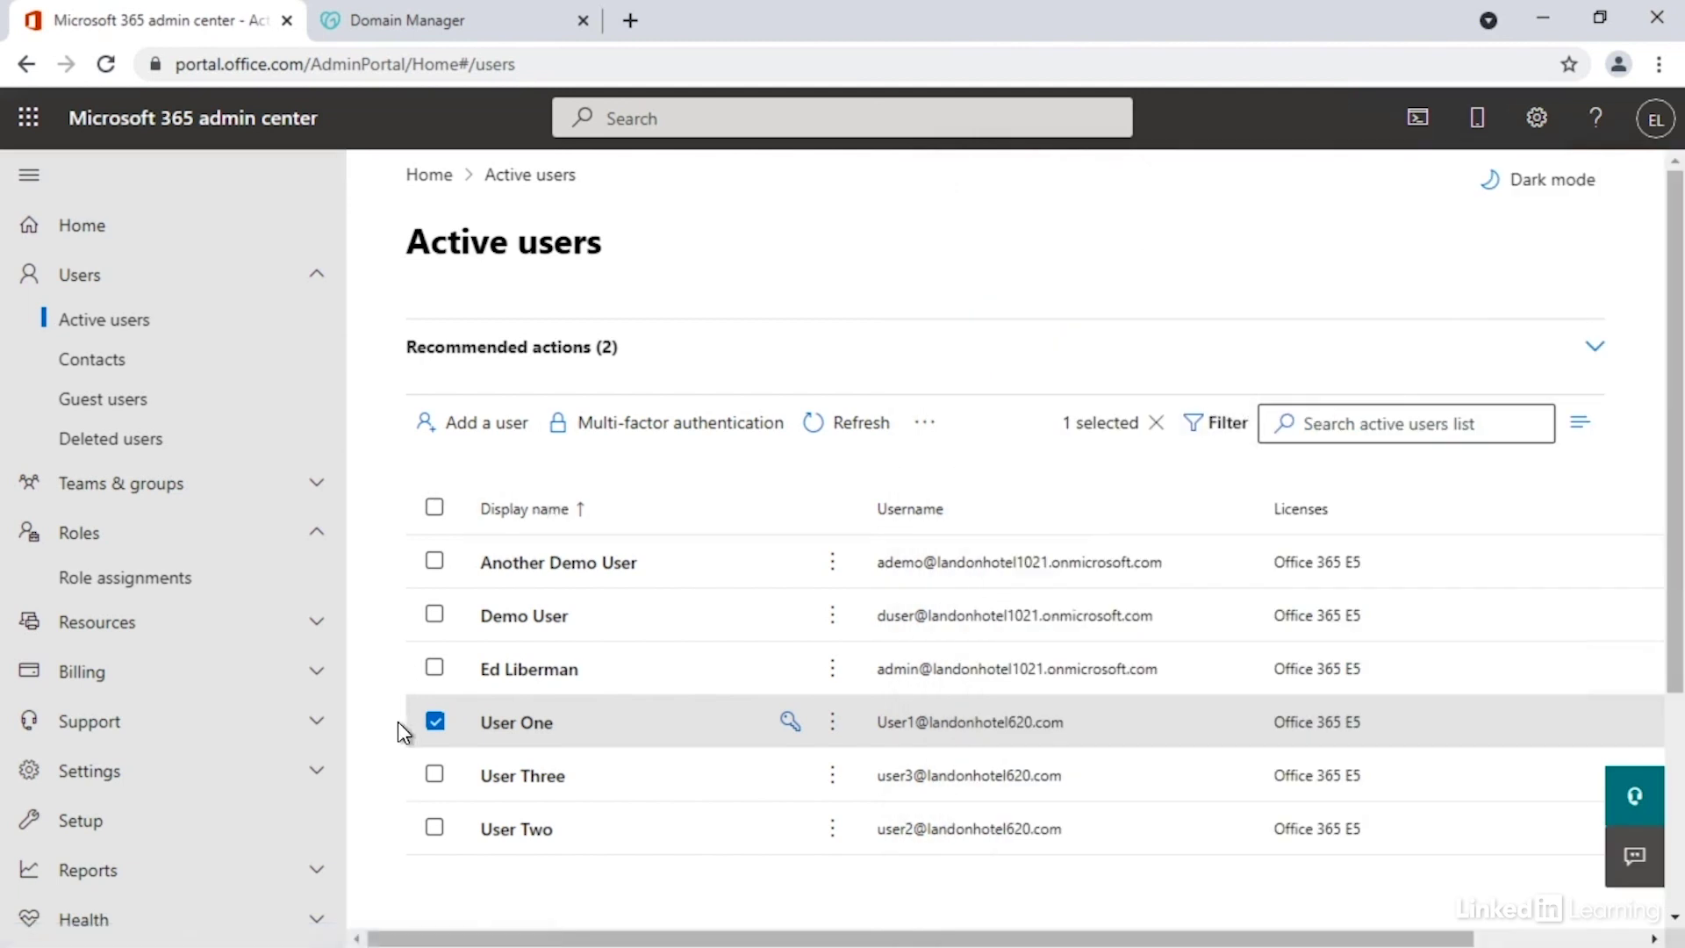
- Uncheck User One in the Active users list
click(434, 723)
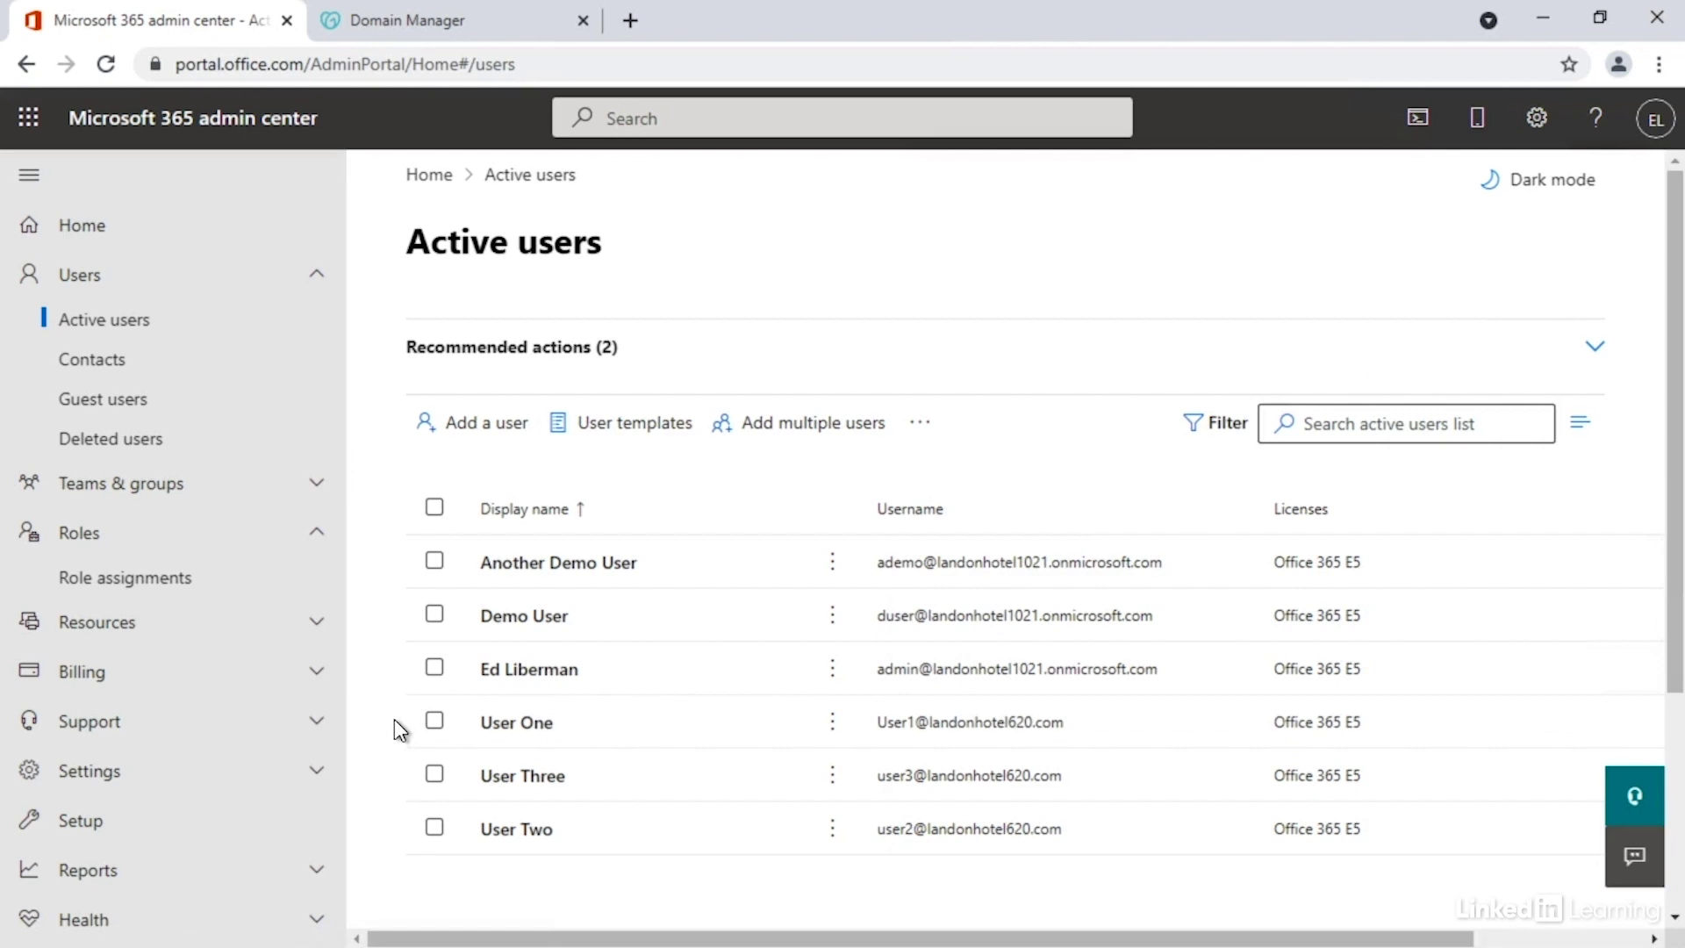